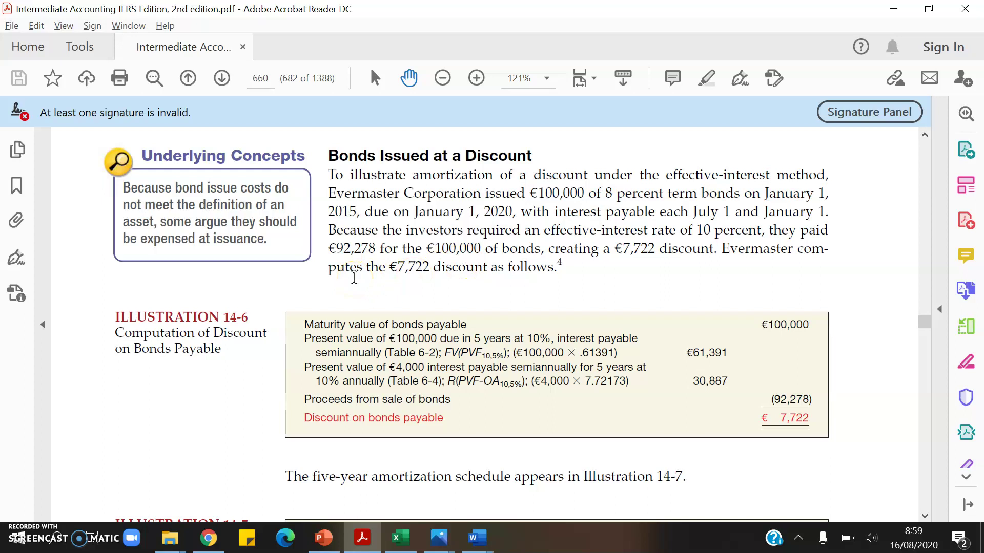
Switch to the Latihan Chapter 14 workbook in Excel and bring the bond data at the start of the Discount sheet into view
key(alt+Tab)
key(alt+Tab)
key(alt+Tab)
key(alt+Tab)
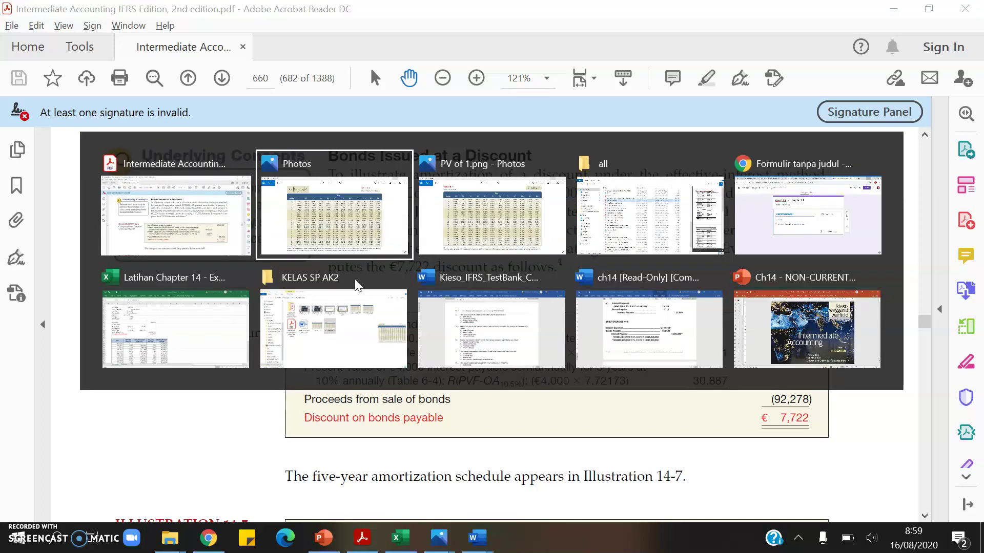
key(alt+Tab)
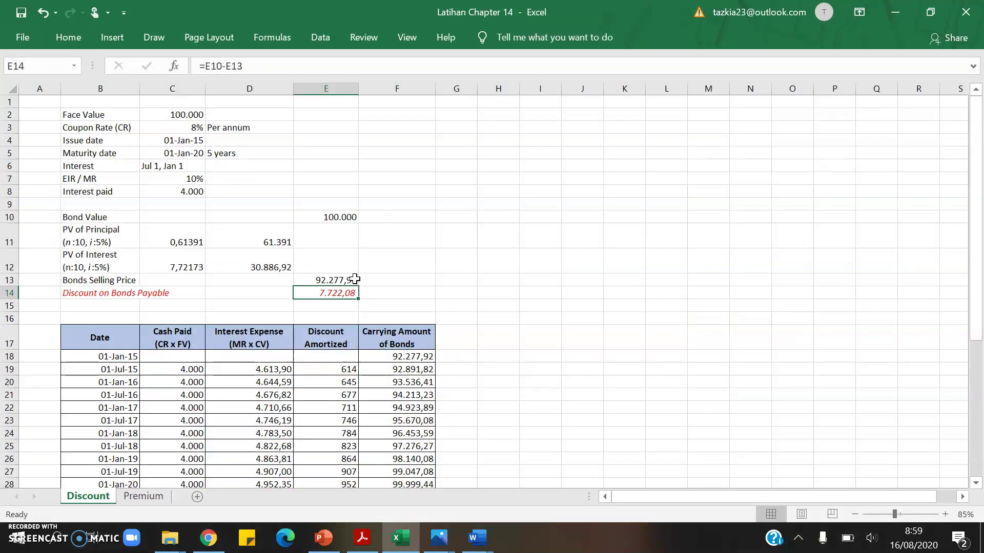
scroll(355, 279, up, 6)
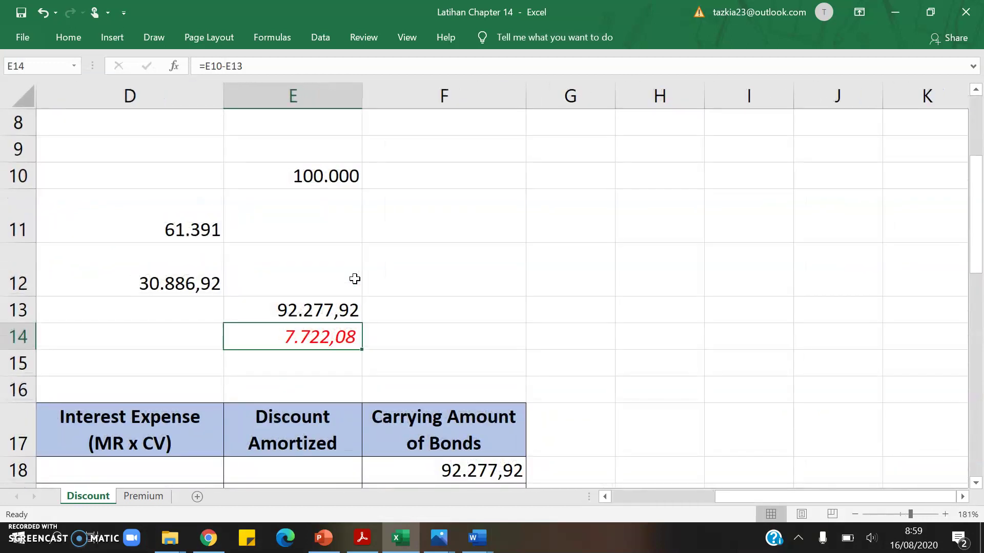
scroll(354, 279, left, 2)
scroll(355, 279, up, 3)
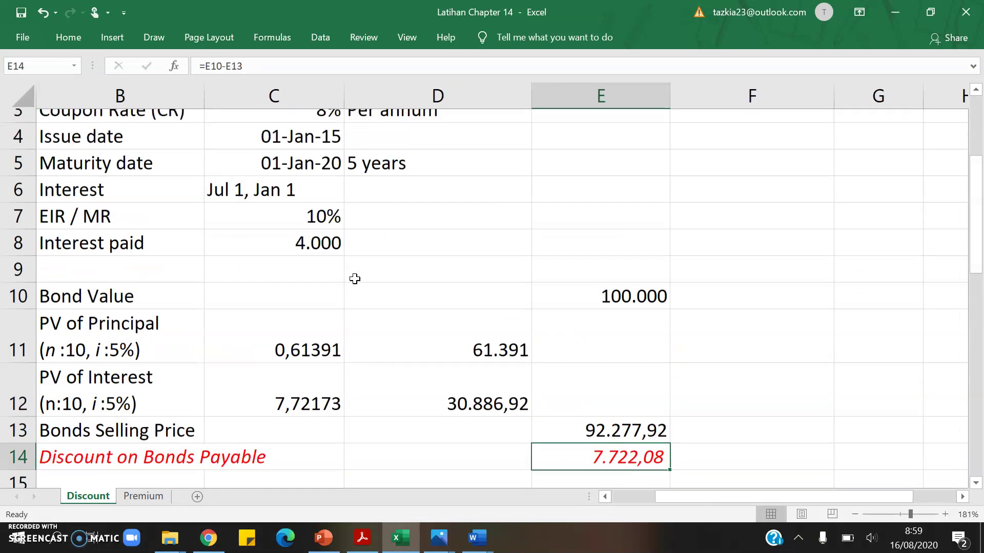
scroll(355, 278, left, 1)
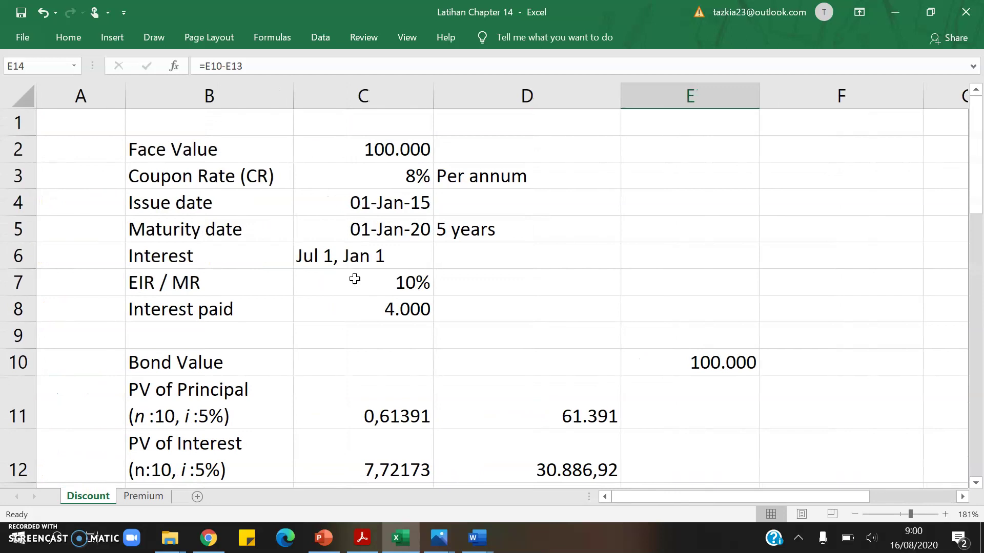
Review the bond's face value, coupon rate, issue date, maturity date, term and interest payment dates in rows 2 to 6
click(349, 155)
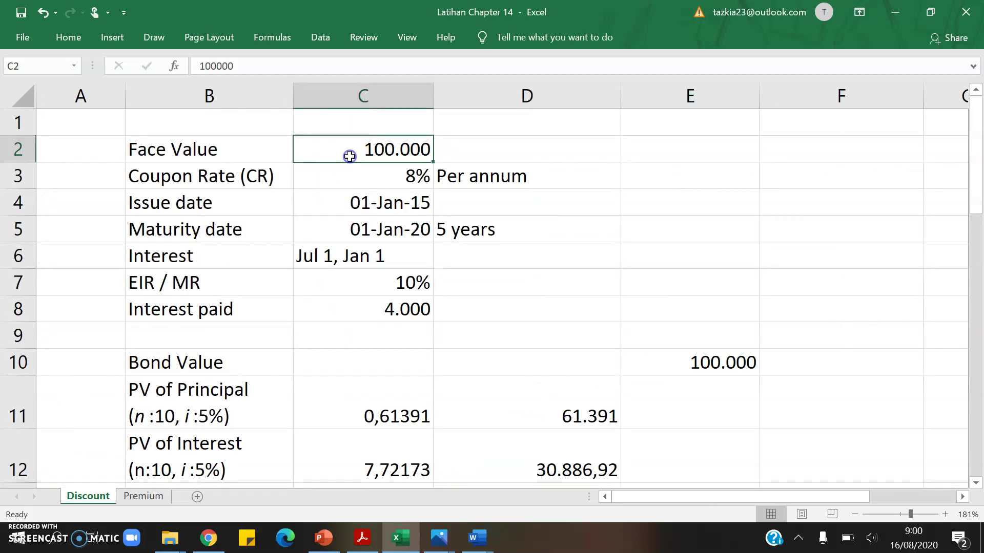
click(285, 170)
click(354, 171)
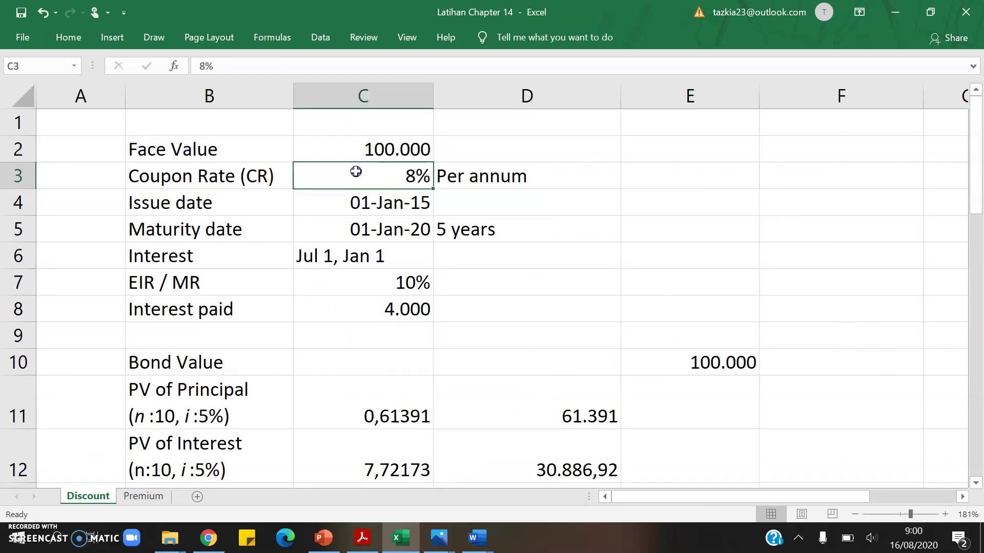
click(485, 177)
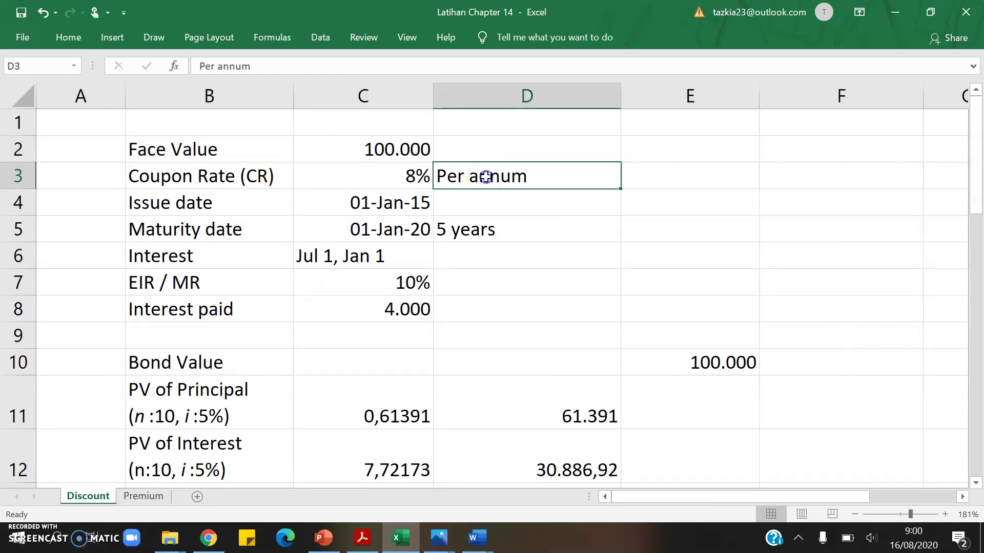
click(372, 182)
key(Down)
key(Left)
key(Right)
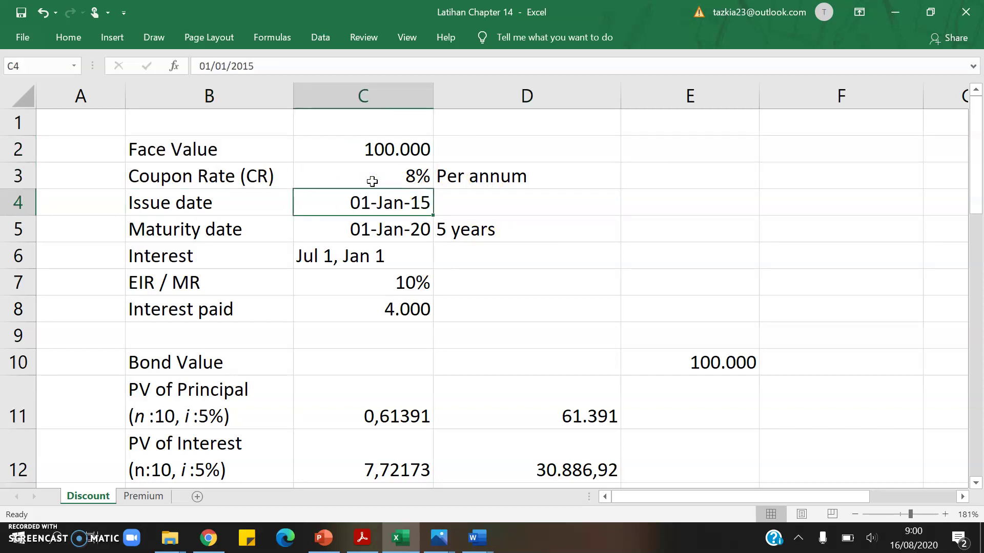
key(Down)
key(Left)
key(Right)
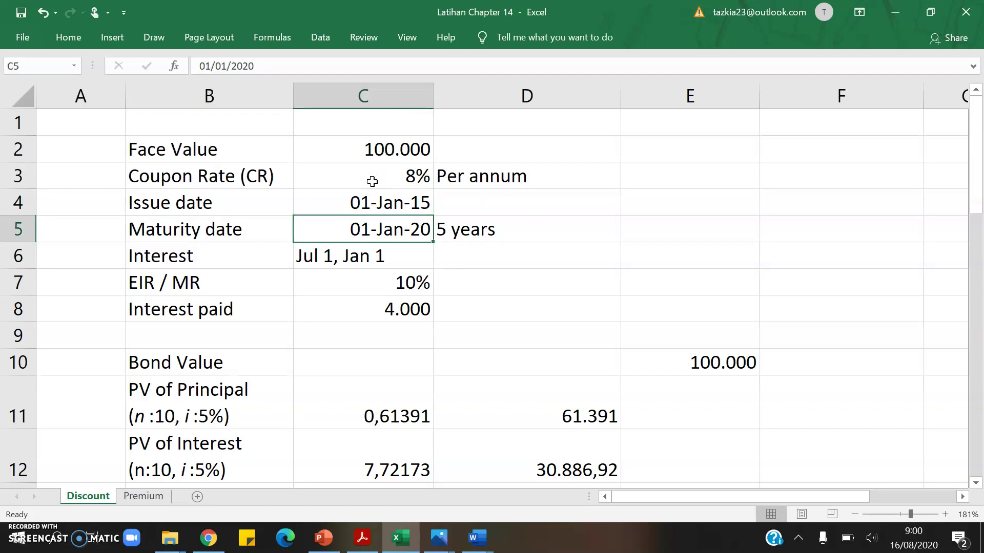
key(Right)
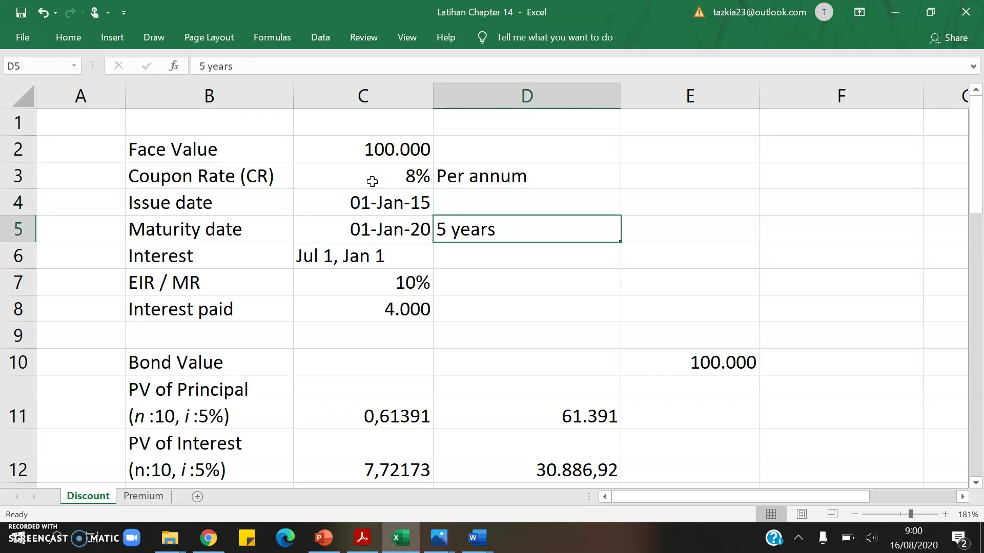
key(Left)
key(Down)
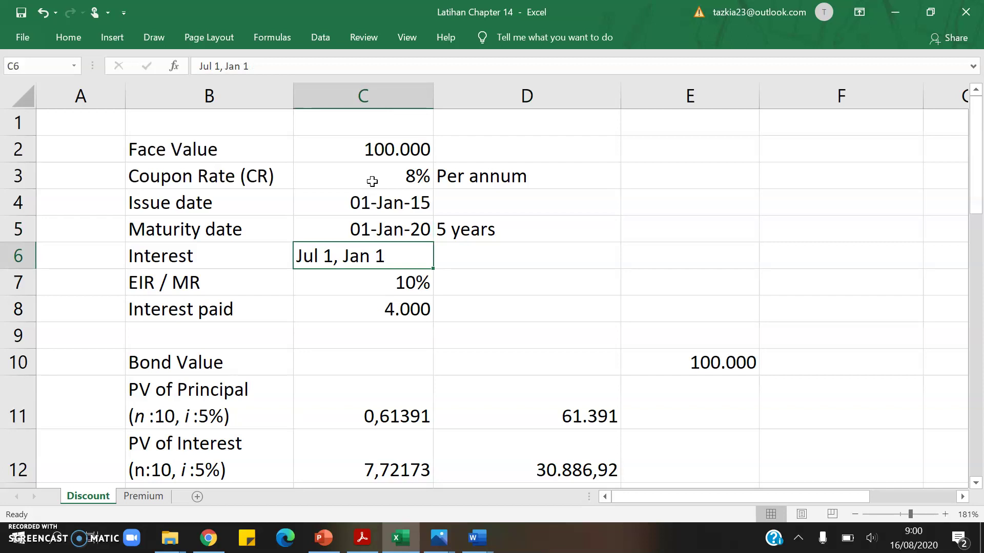
Extend the EIR / MR label in cell B7 to read "EIR / MR / Yield"
key(Down)
key(Left)
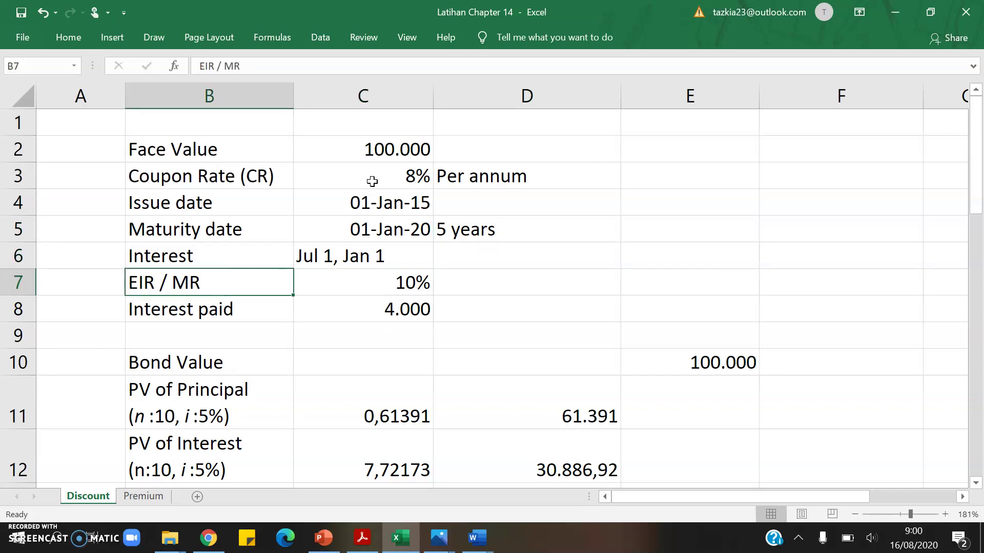
key(F2)
text(/ Yield)
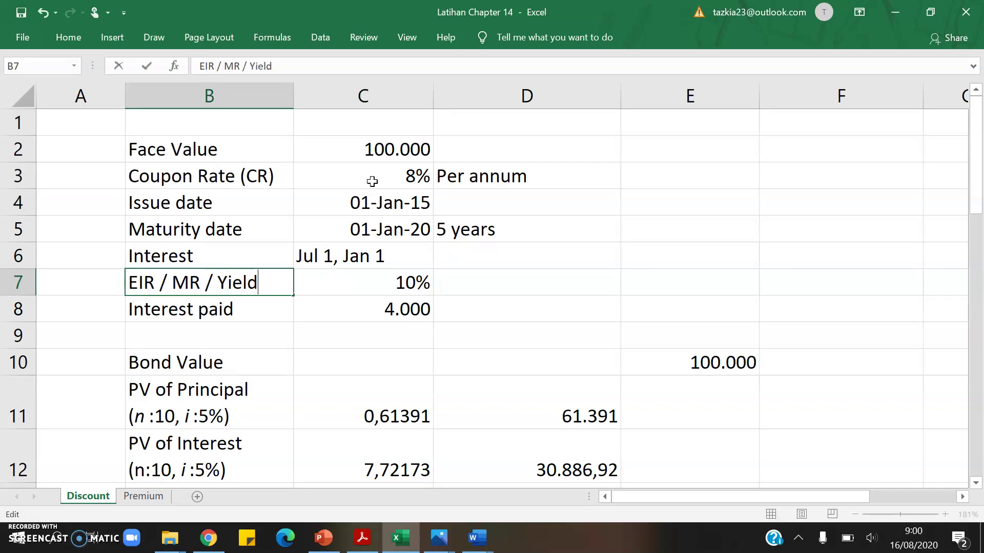
key(Return)
Check the yield rate in C7 and inspect the interest paid formula in C8 without changing it
key(Right)
key(Up)
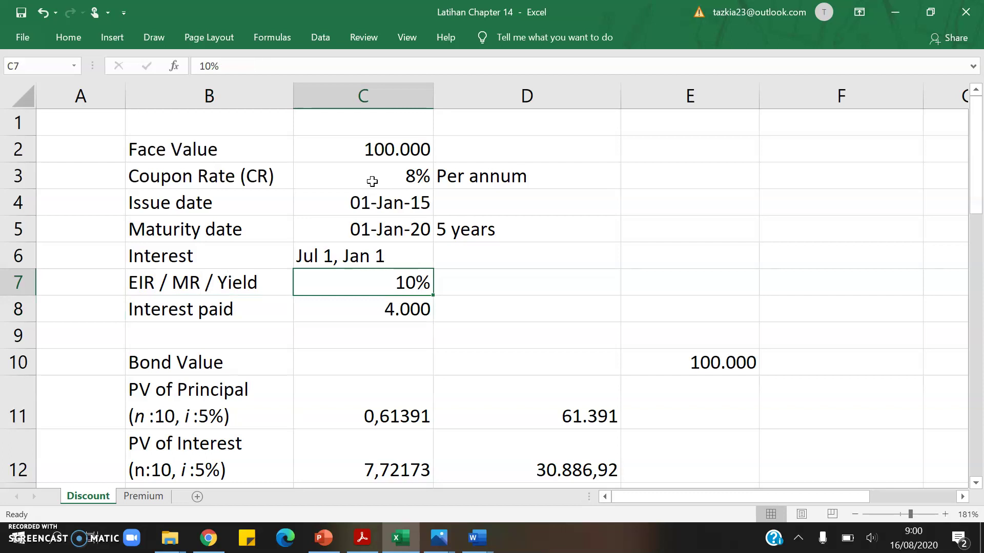
key(Left)
key(Down)
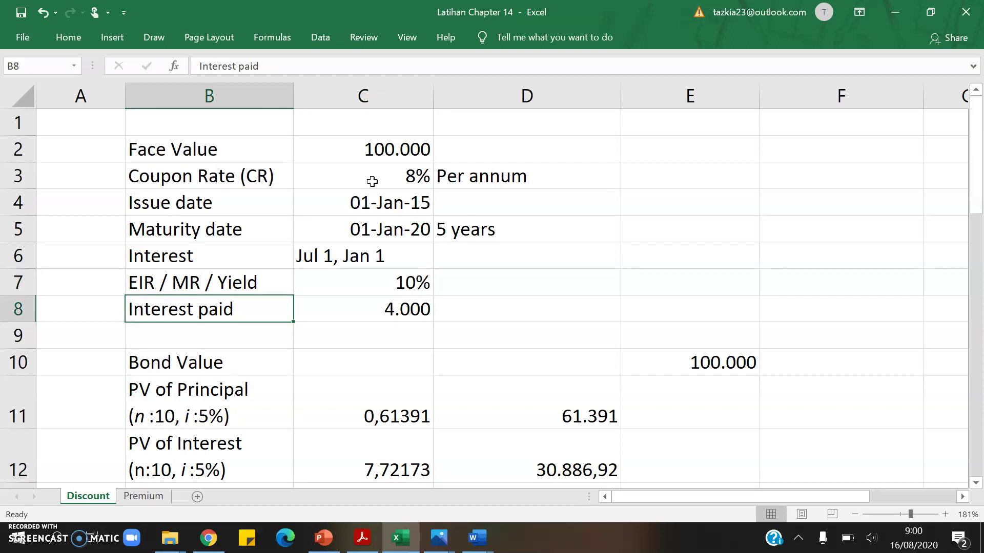
key(Right)
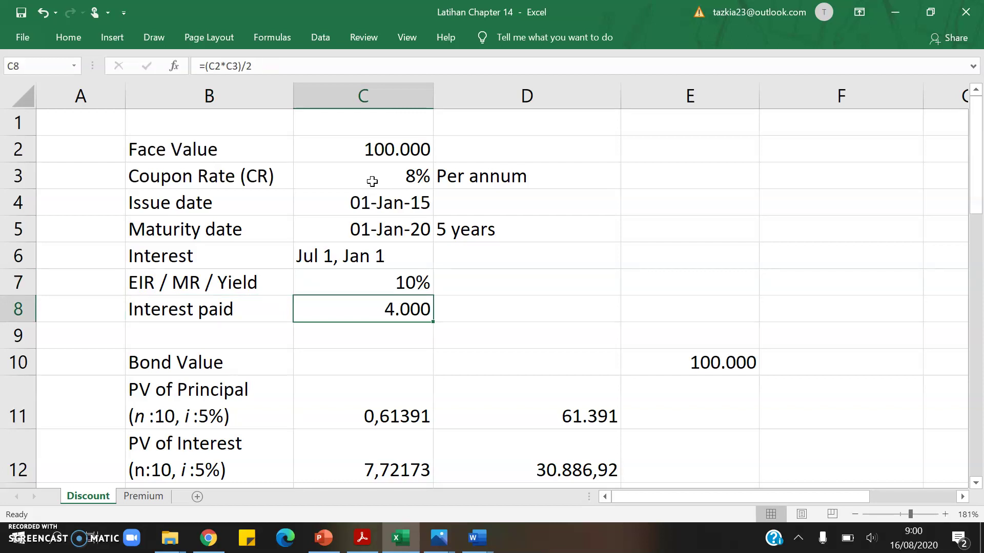
key(F2)
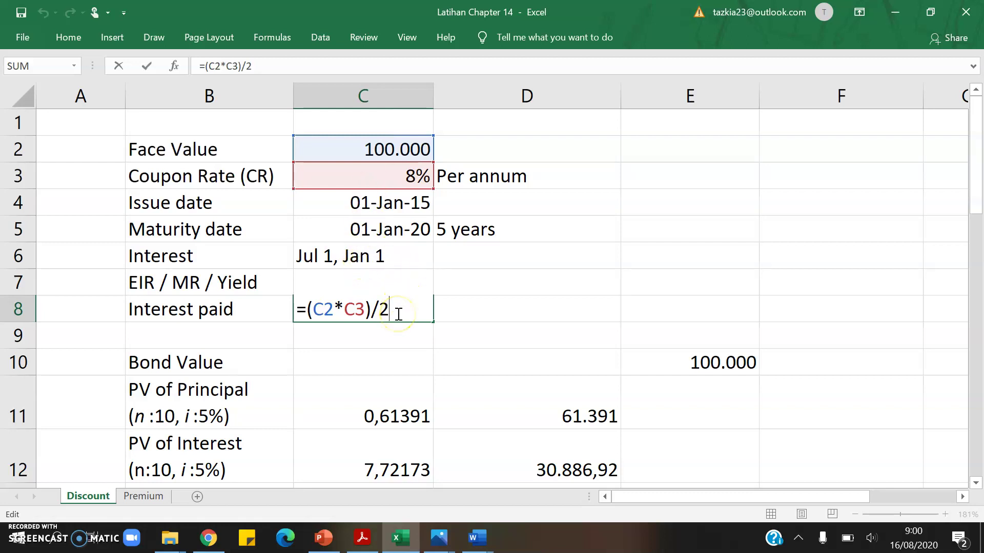
key(ctrl+Return)
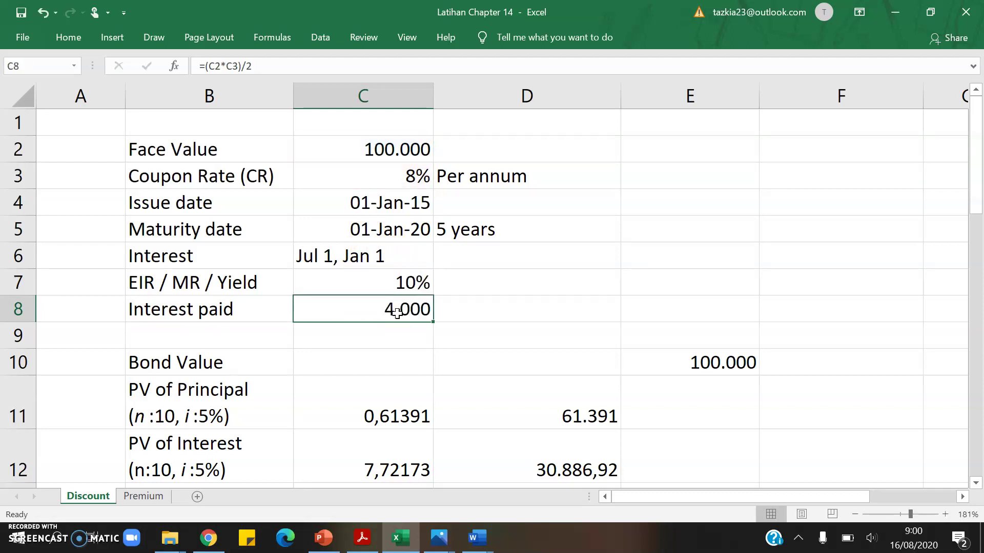
View the discount computation in rows 10 to 14, and switch to Acrobat Reader to compare it with Illustration 14-6
click(490, 351)
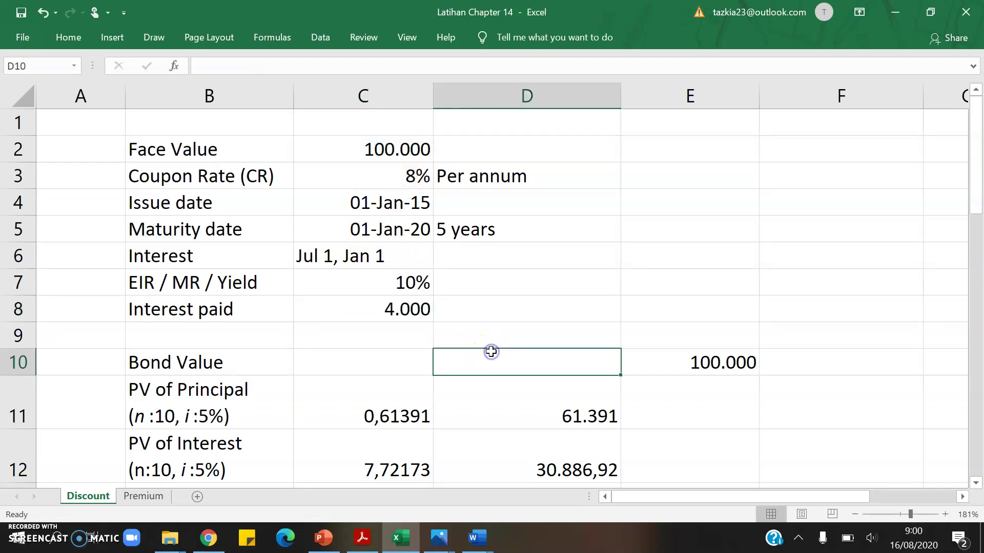
scroll(491, 352, down, 1)
scroll(491, 352, down, 1)
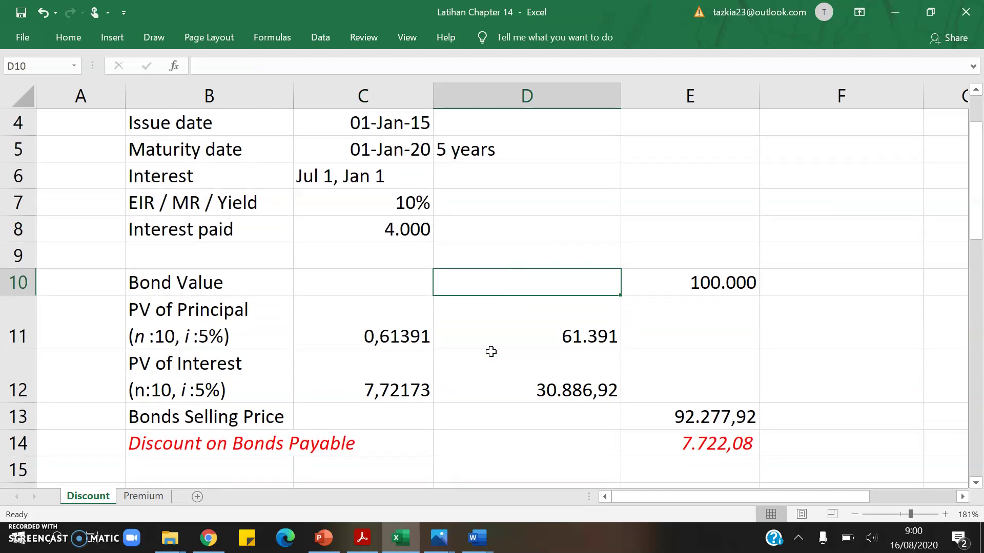
key(alt+Tab)
key(alt+Tab)
key(alt+Tab)
key(alt+Tab)
key(alt+Tab)
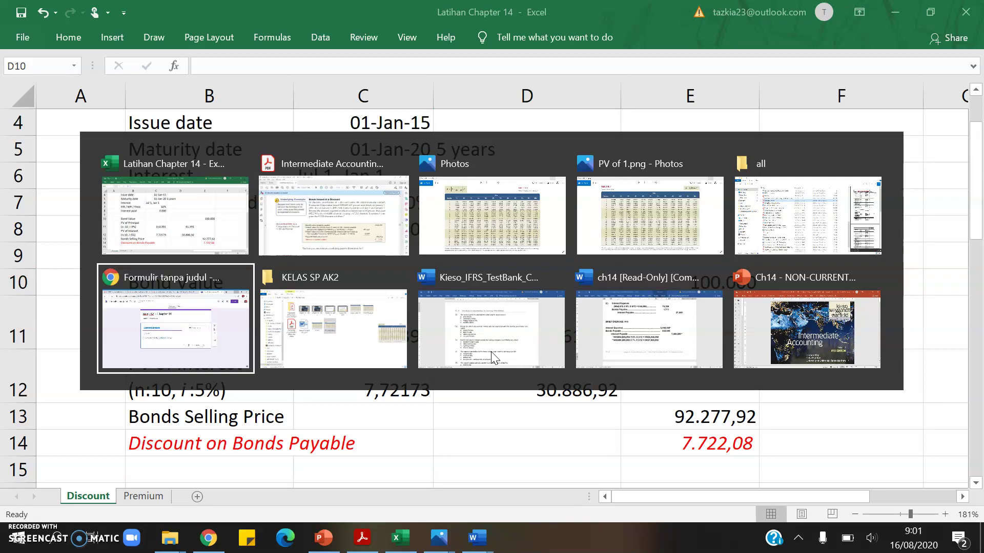
key(alt+Tab)
key(alt+Tab)
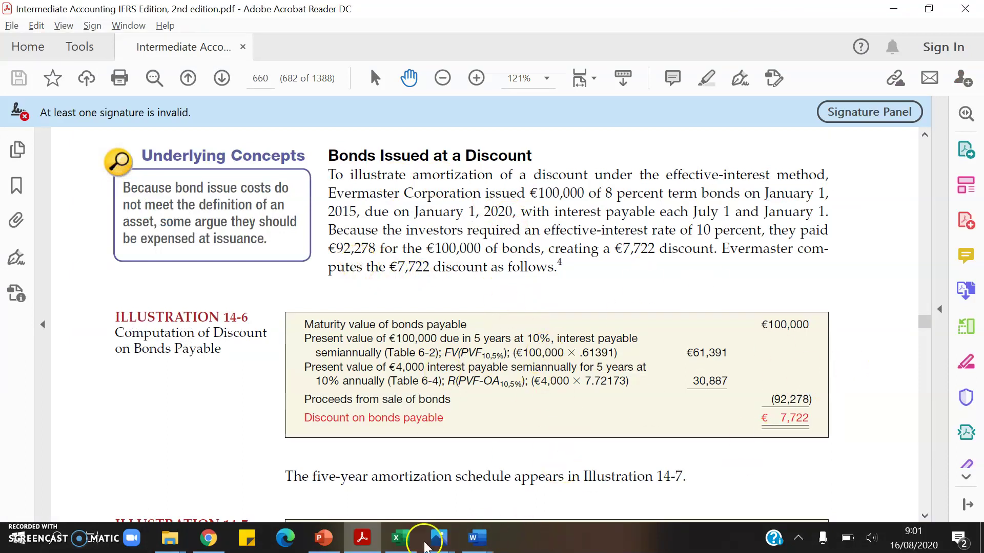
Return to the Excel workbook and examine the Bond Value, PV of Principal and PV of Interest rows
click(401, 537)
click(336, 339)
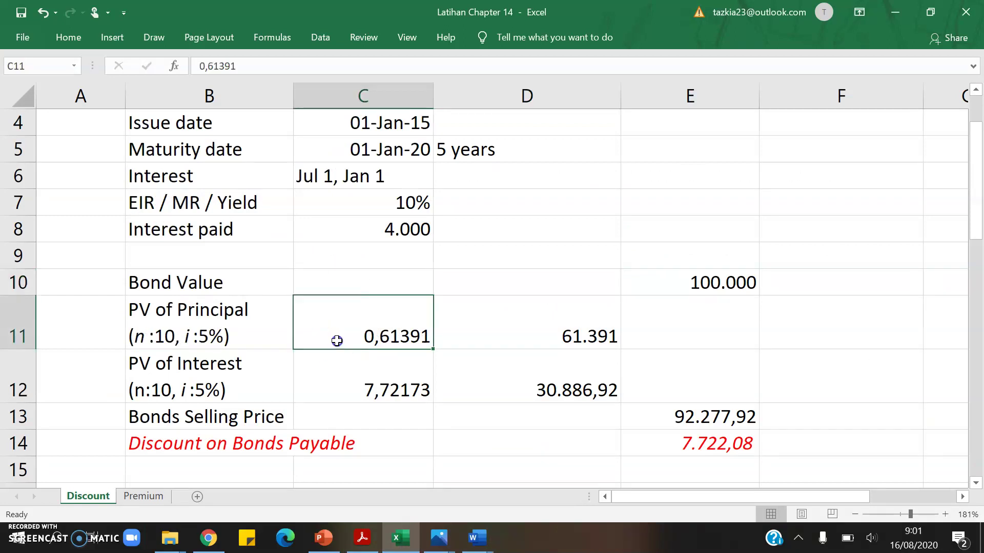
click(214, 297)
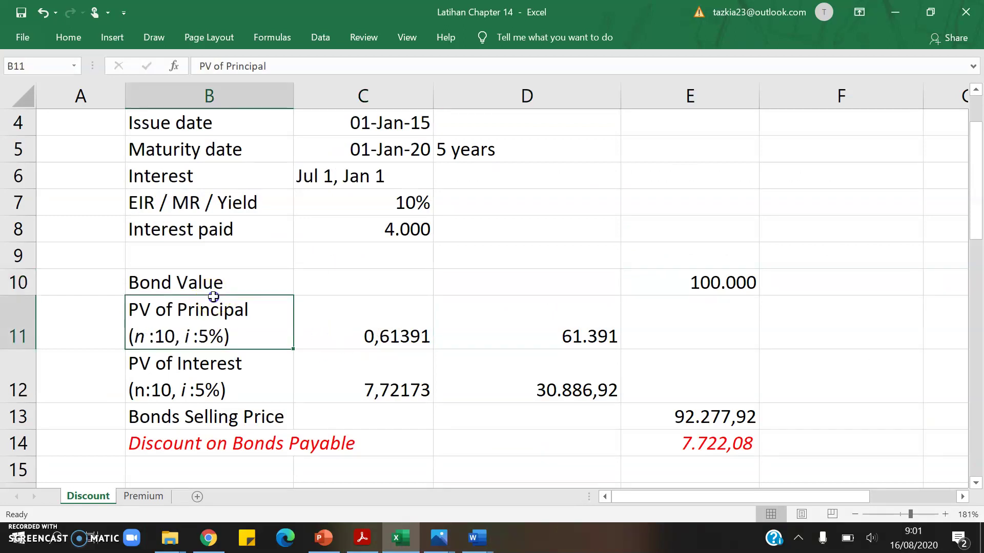
click(244, 284)
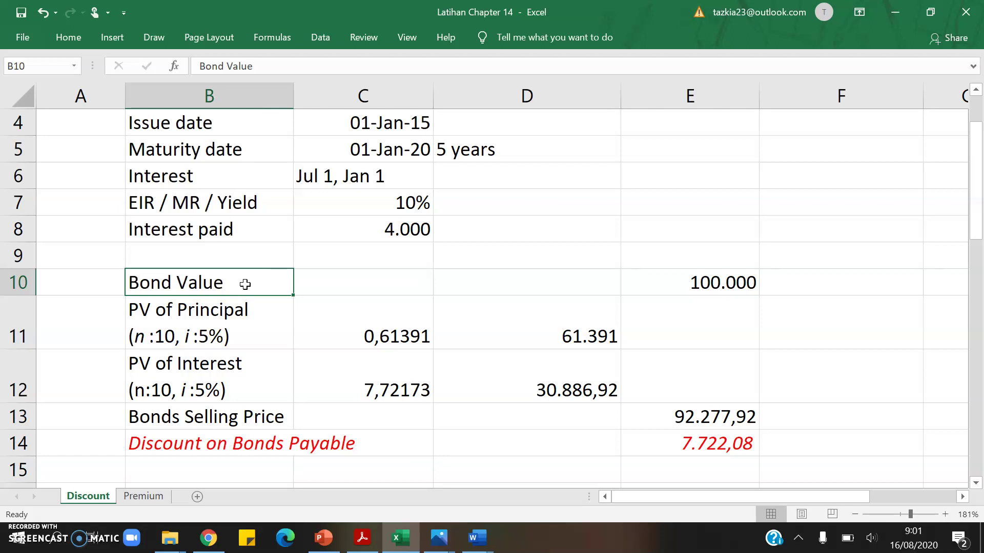
key(Right)
key(Right)
key(Right)
key(Down)
key(Down)
key(Left)
key(Left)
key(Up)
key(Left)
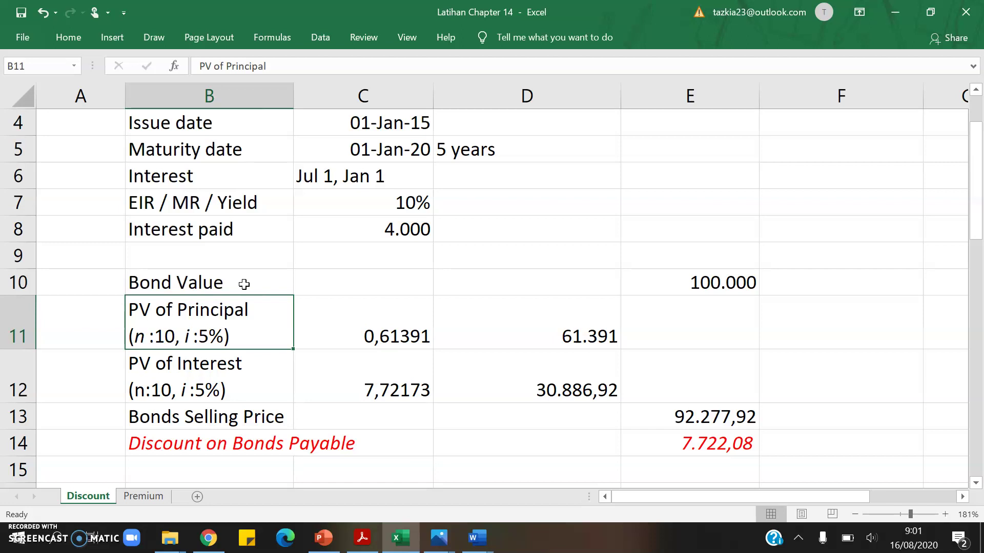
key(Down)
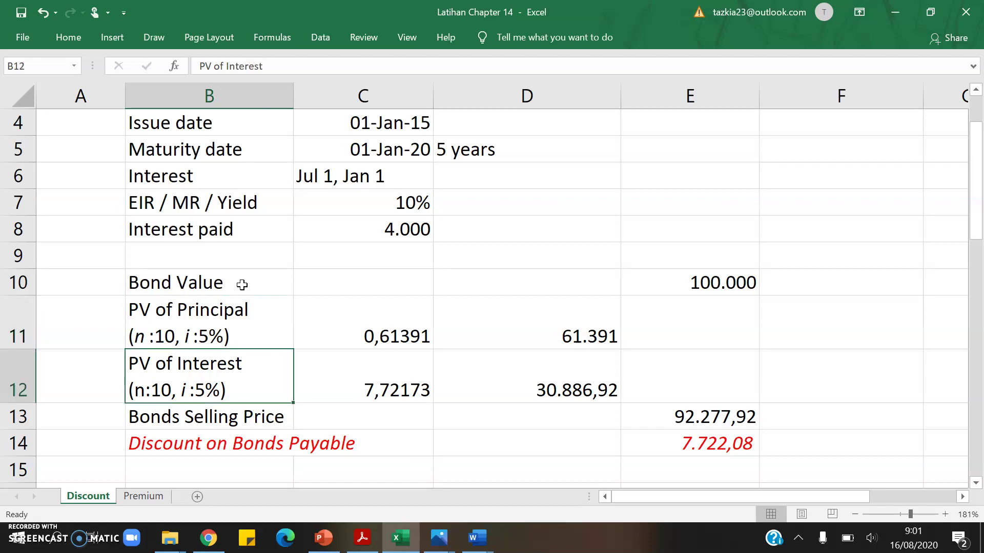
key(Up)
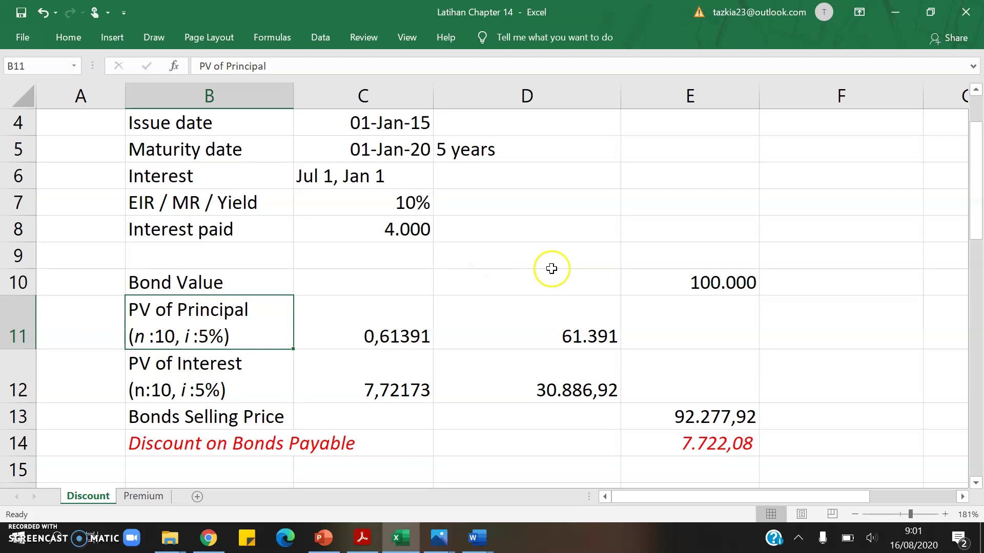
Check the n and i parameters of PV of Principal in B11 against the bond's term in D5 and interest dates in C6
click(677, 309)
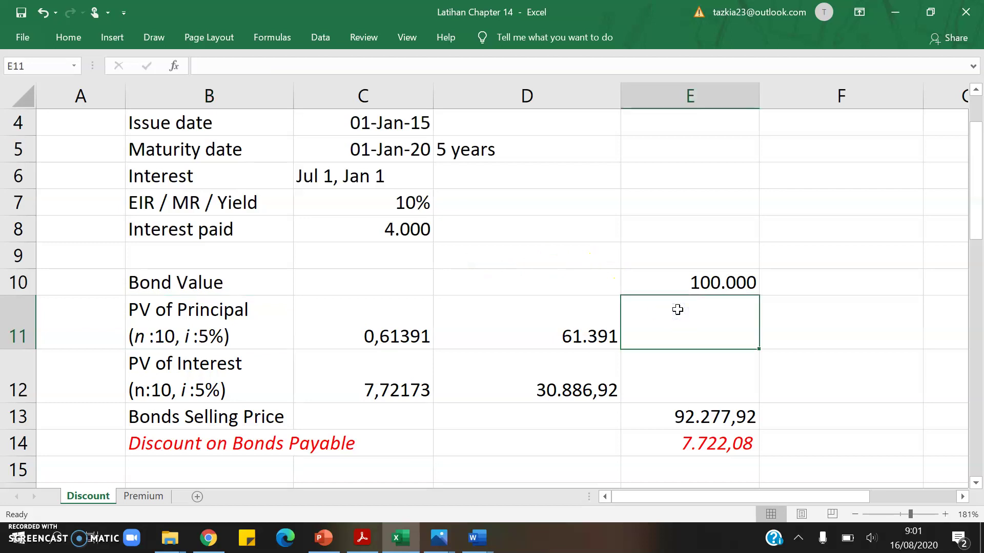
click(251, 293)
click(246, 310)
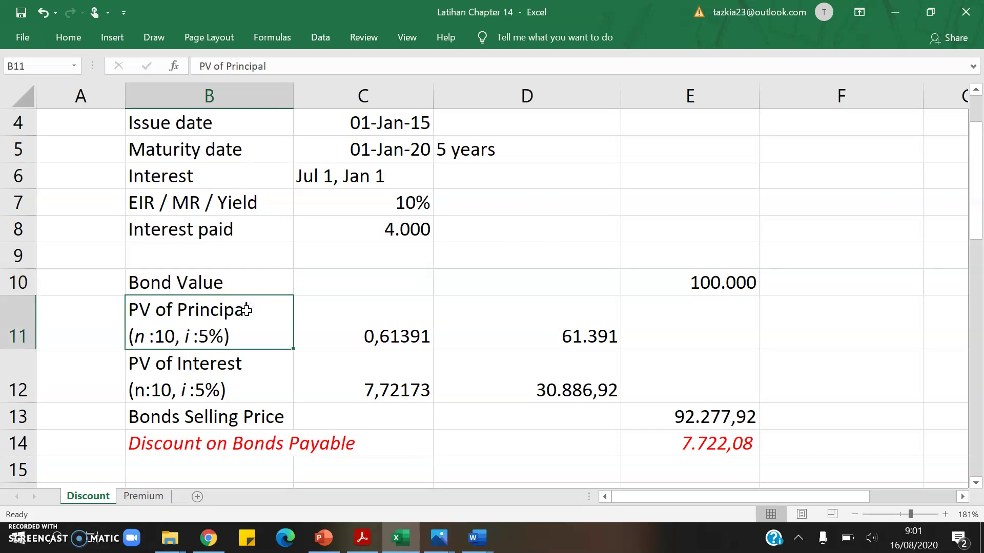
click(187, 343)
scroll(288, 352, down, 3)
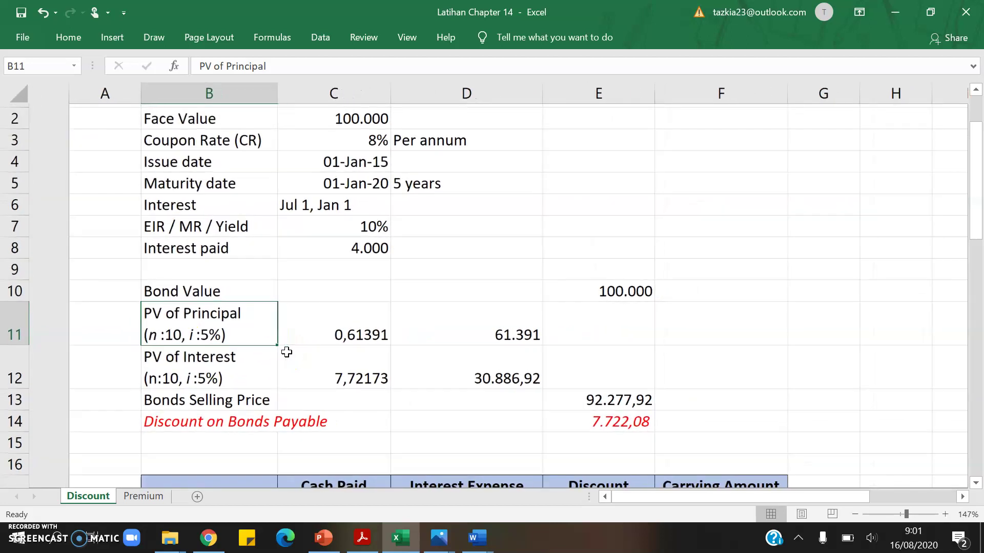
click(413, 187)
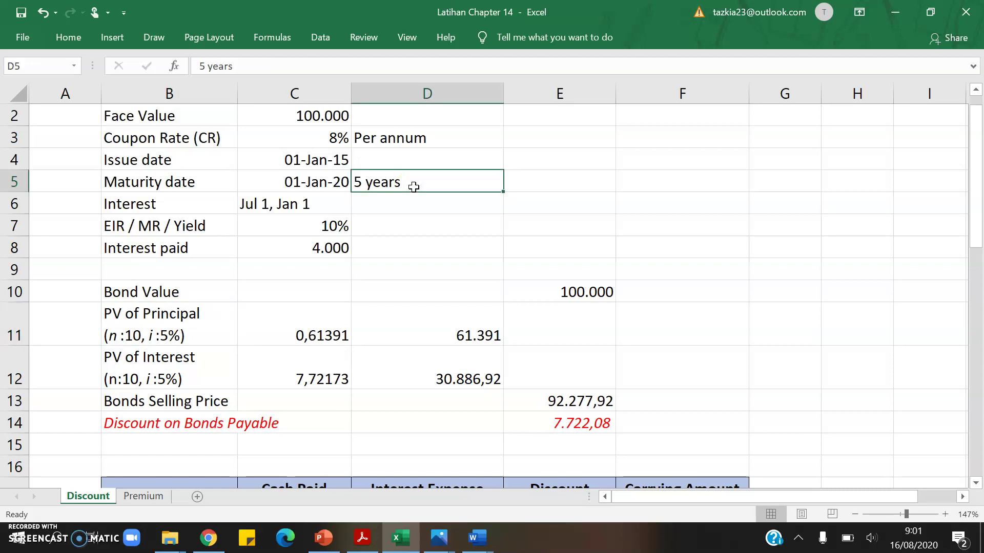
click(314, 205)
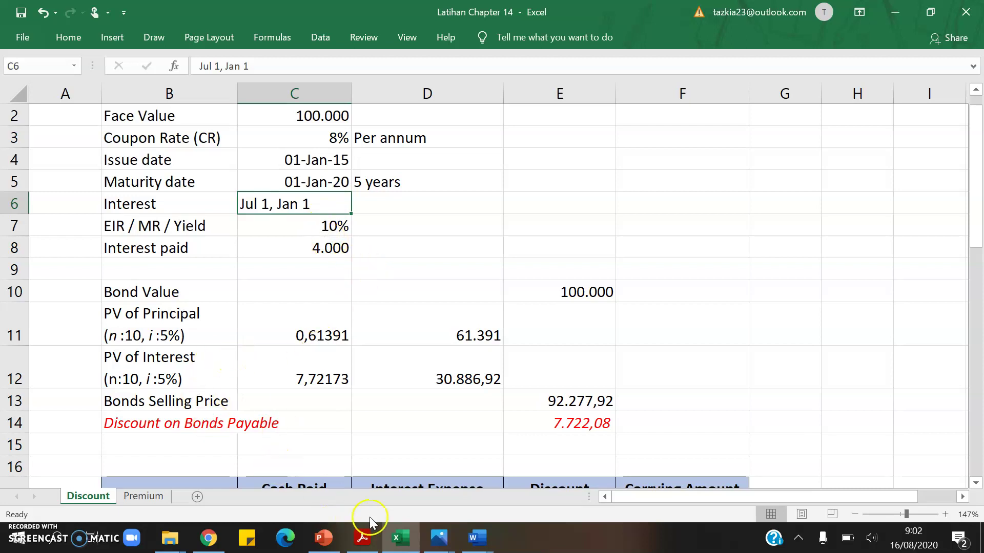
Look up the Present Value of 1 factor for 10 periods at 5% in Photos, and return to Excel to compare it with C11
click(442, 541)
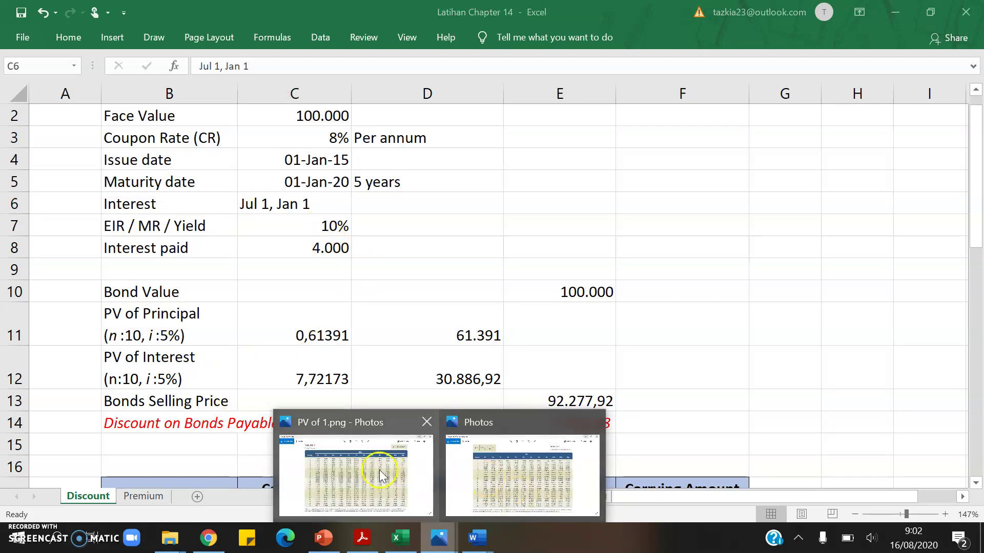
click(379, 469)
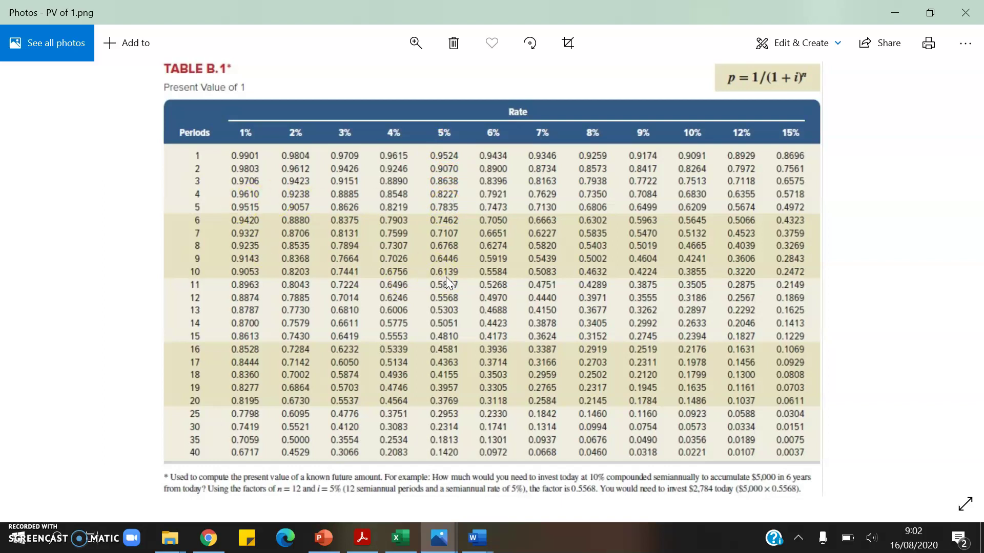
key(alt+Tab)
click(321, 343)
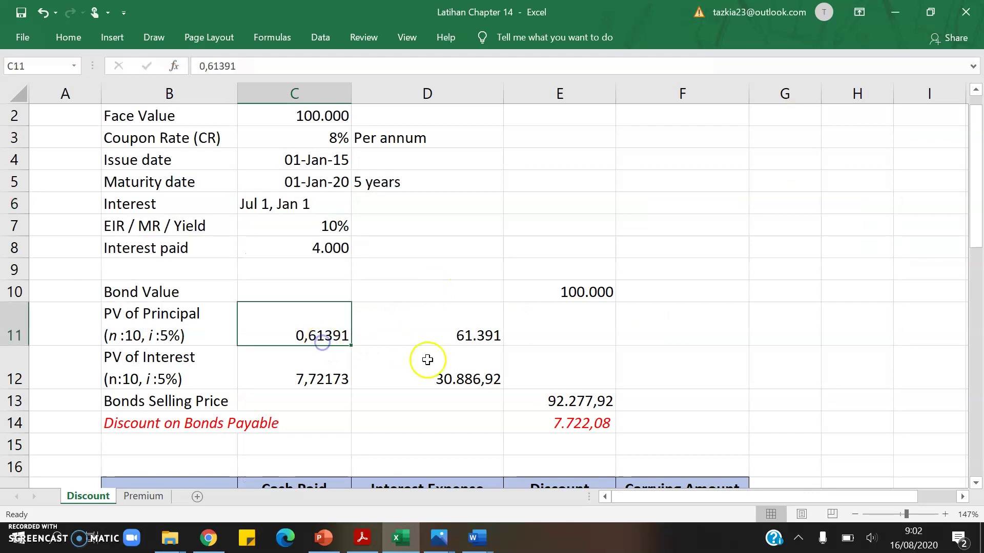
Inspect the PV of Principal formula =C2*C11 in D11 without changing it
click(440, 324)
text(=C2*C11)
click(442, 324)
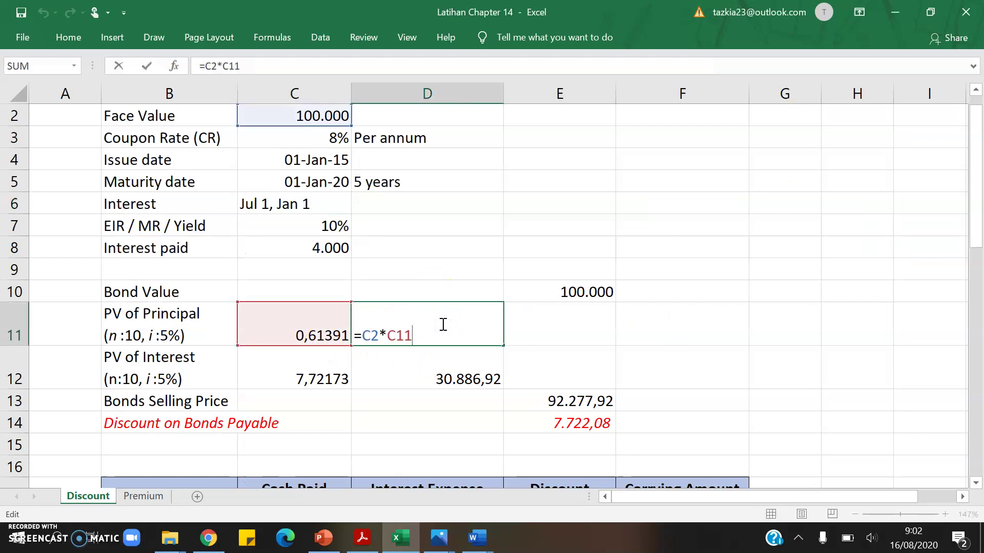
key(ctrl+Return)
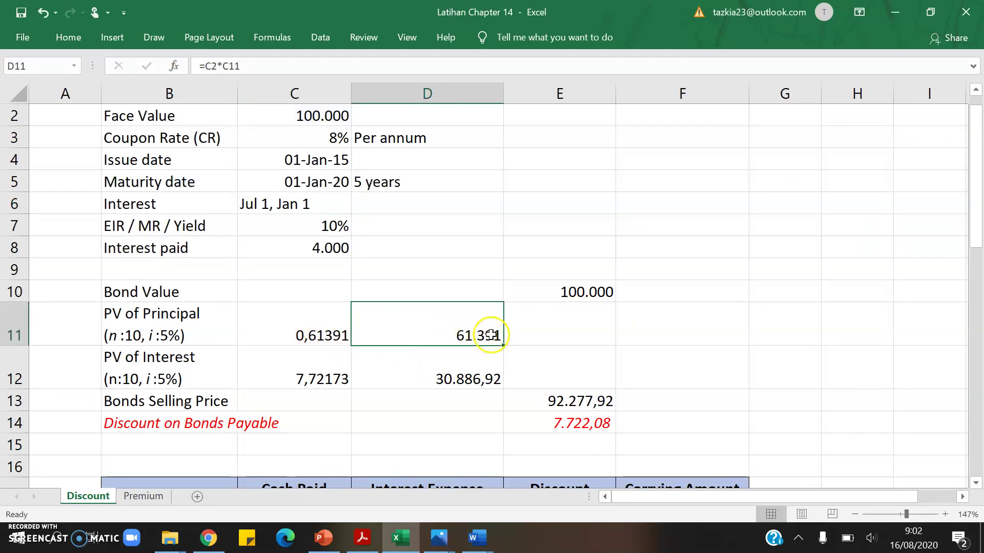
Compare the present value of the principal in D11 with the Bond Value in E10
click(491, 354)
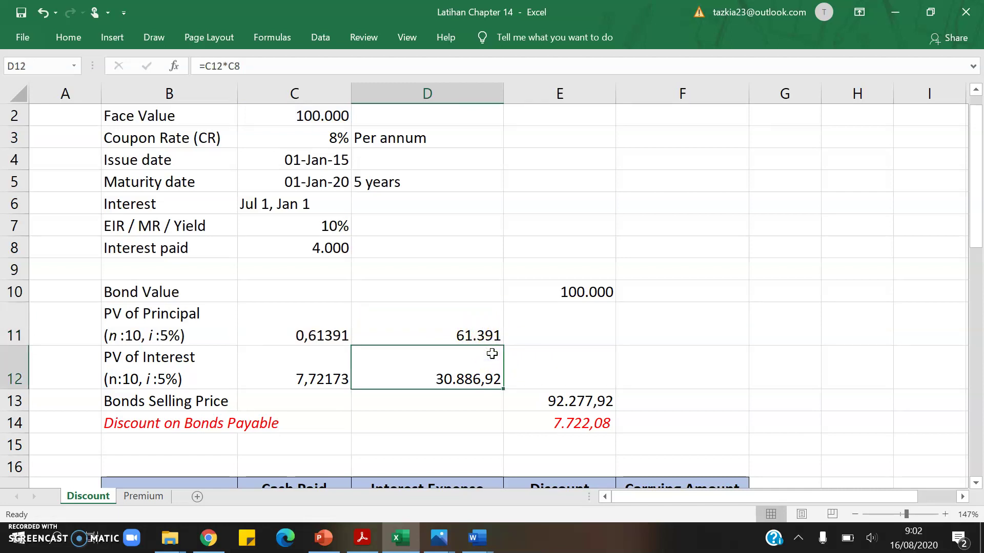
click(487, 321)
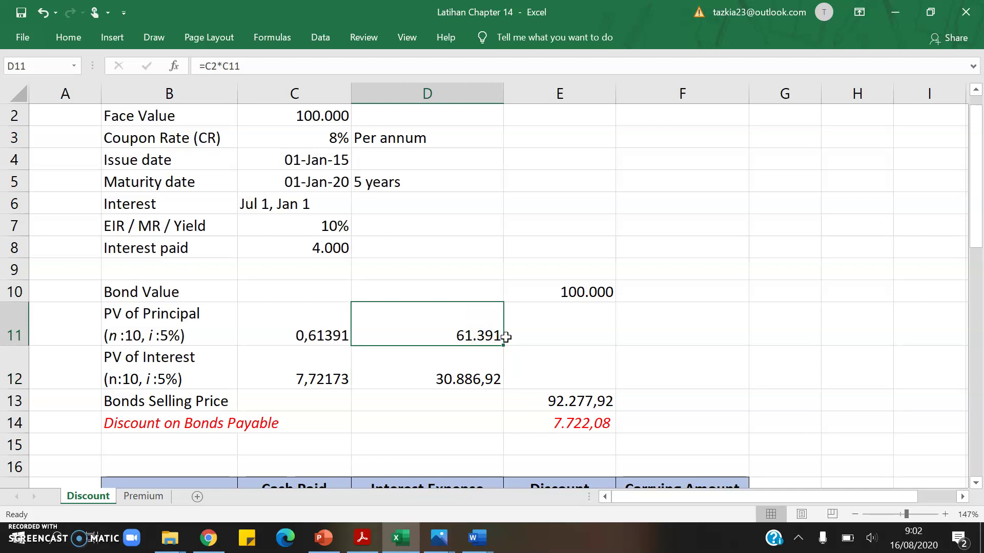
click(559, 299)
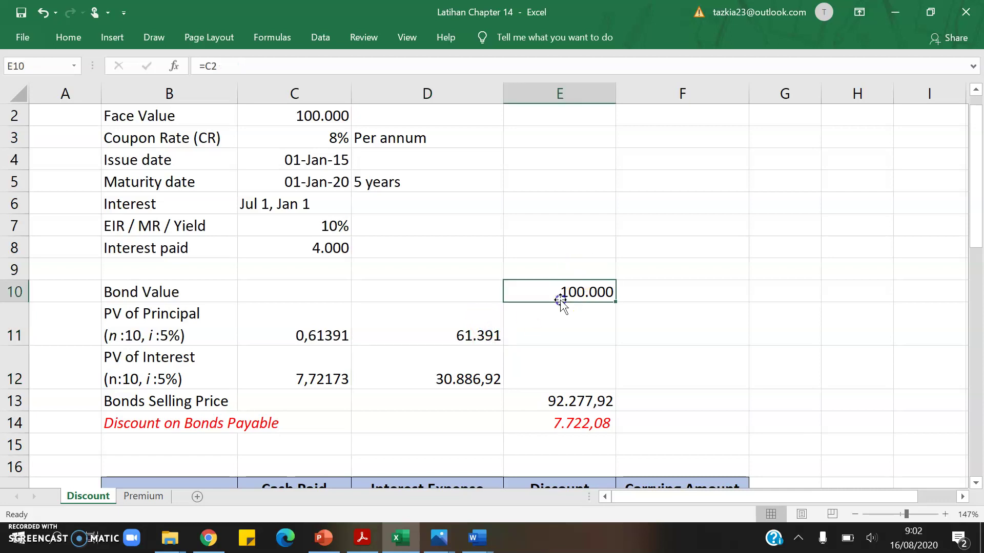
click(439, 345)
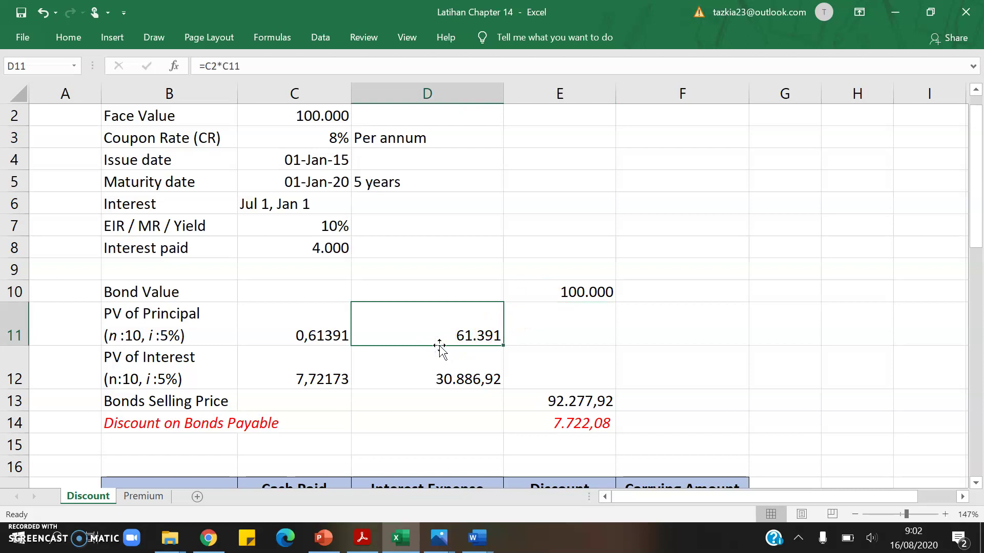
click(537, 288)
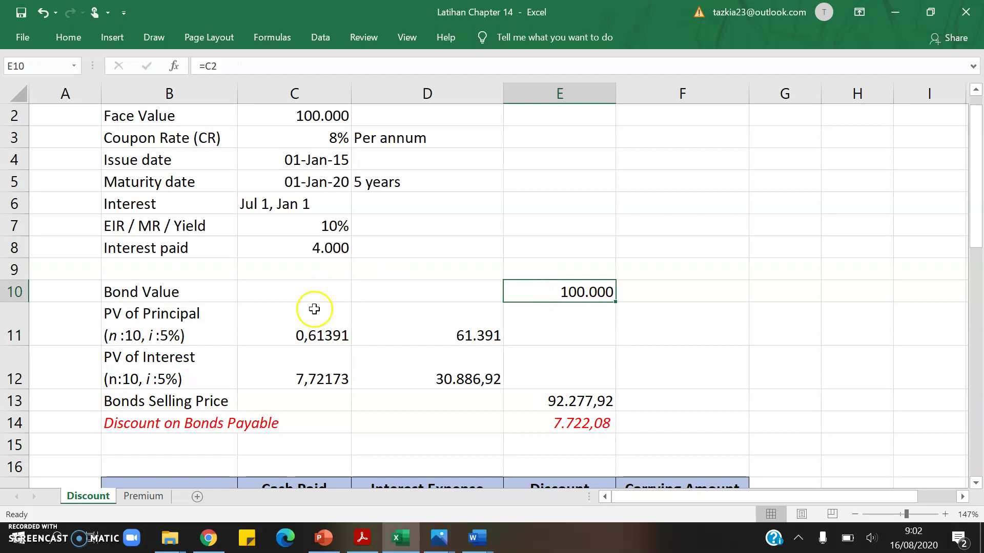
Check the PV of Interest parameters in B12 against the semiannual interest paid in C8
click(225, 377)
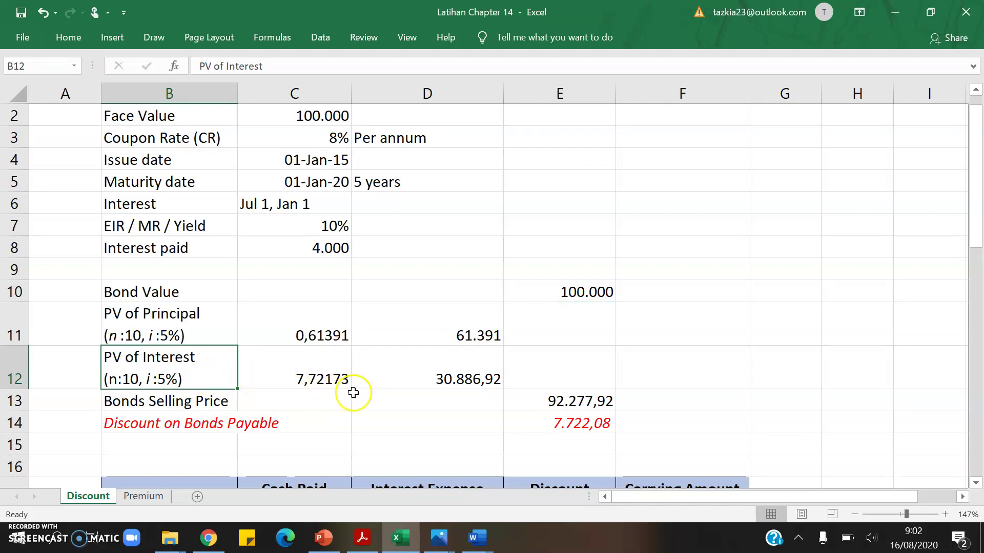
click(322, 246)
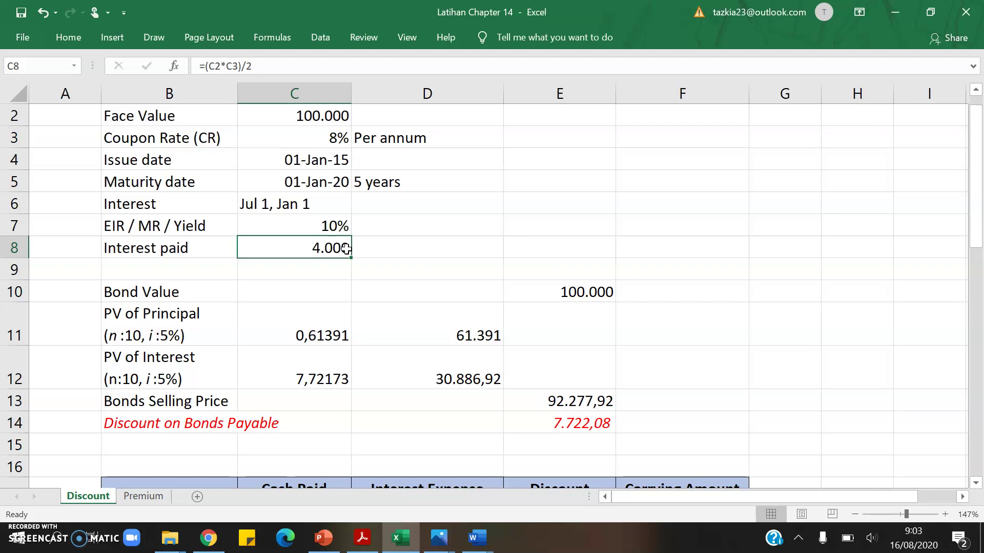
click(187, 382)
Look up the Present Value of an Annuity of 1 factor for 10 periods at 5% in Photos, and return to Excel to compare it with C12
key(alt+Tab)
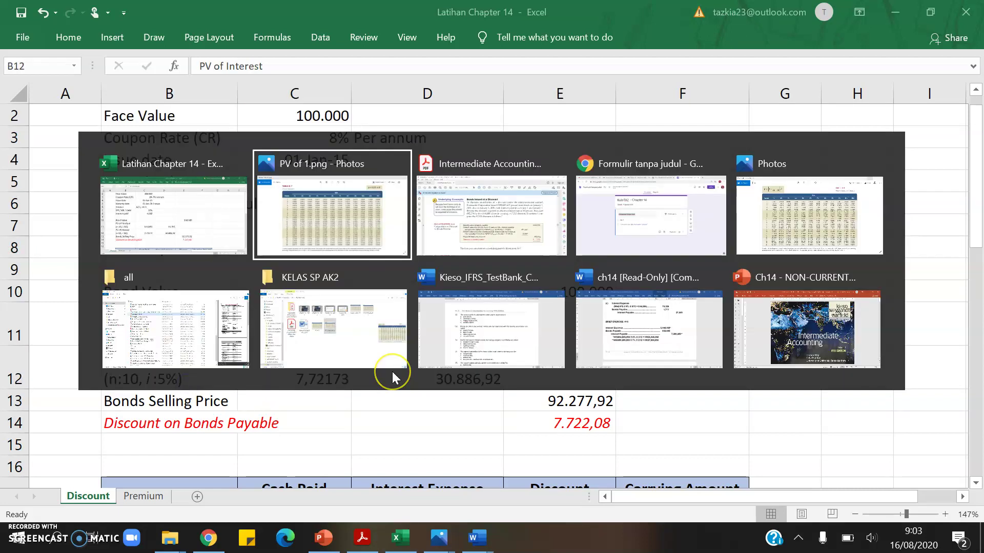
key(alt+Tab)
key(alt+Tab)
key(alt+Tab)
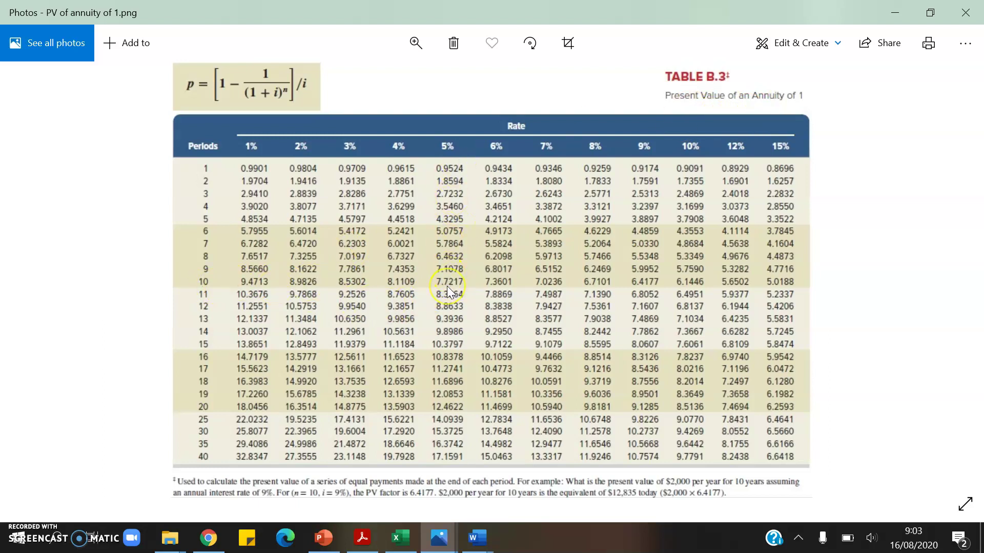
key(alt+Tab)
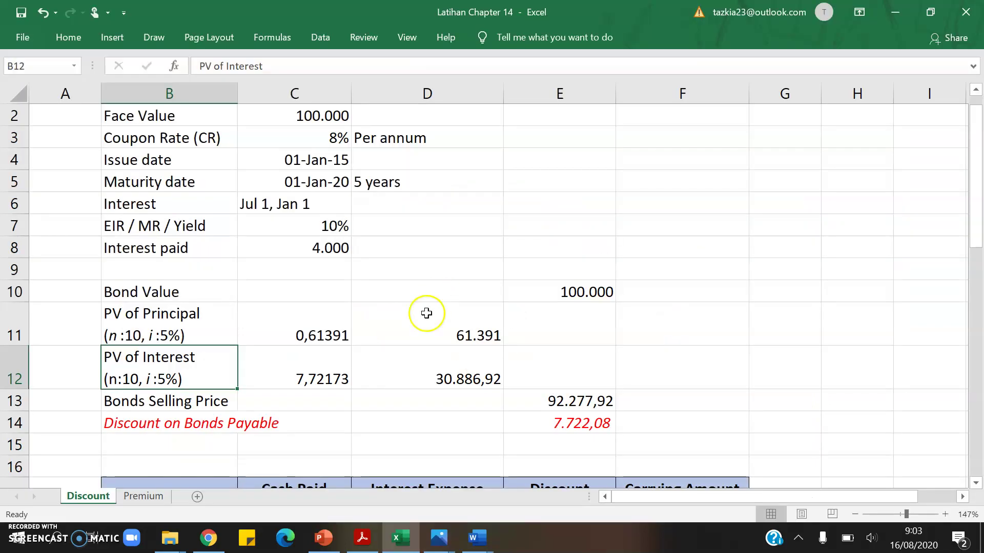
click(319, 372)
Inspect the PV of Interest formula =C12*C8 in D12 without changing it
click(422, 367)
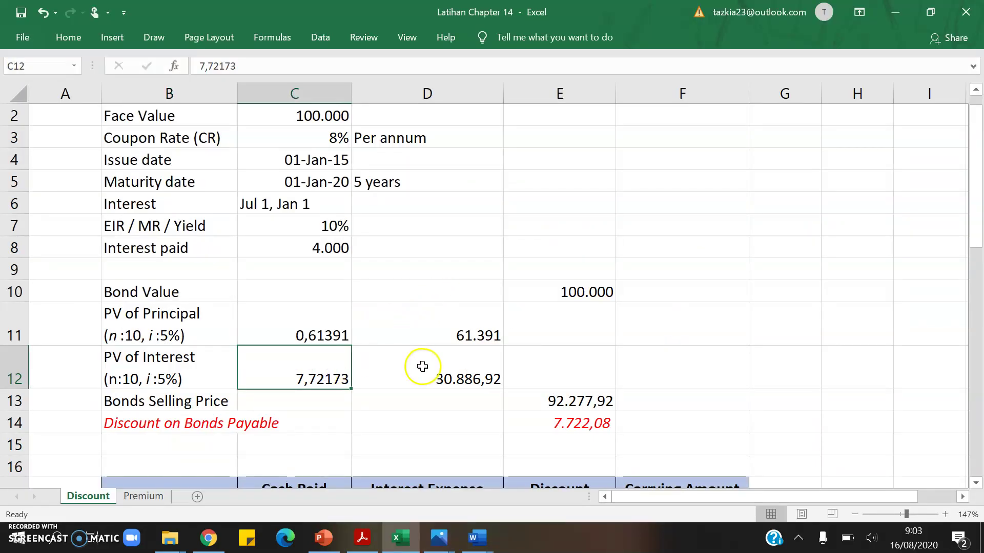
text(=C12*C8)
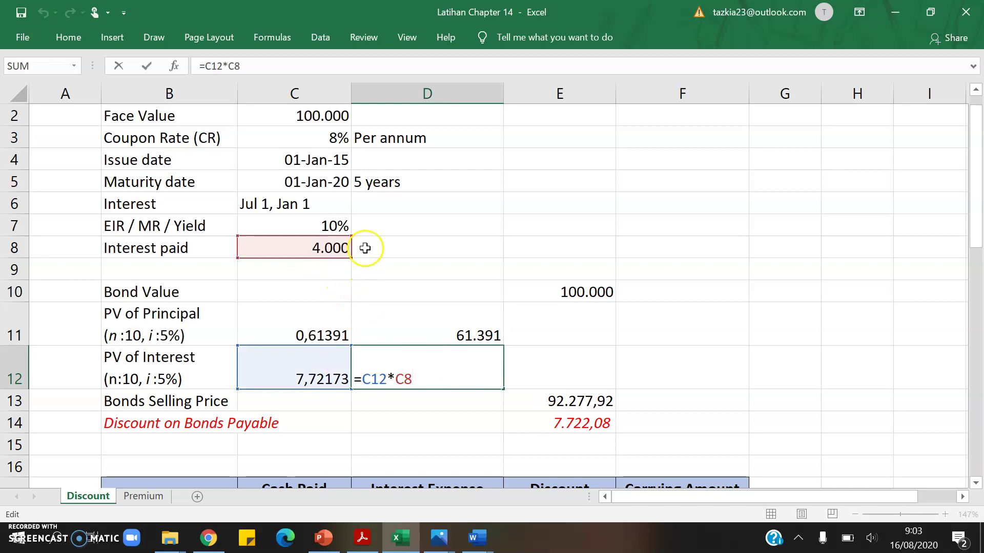
key(ctrl+Return)
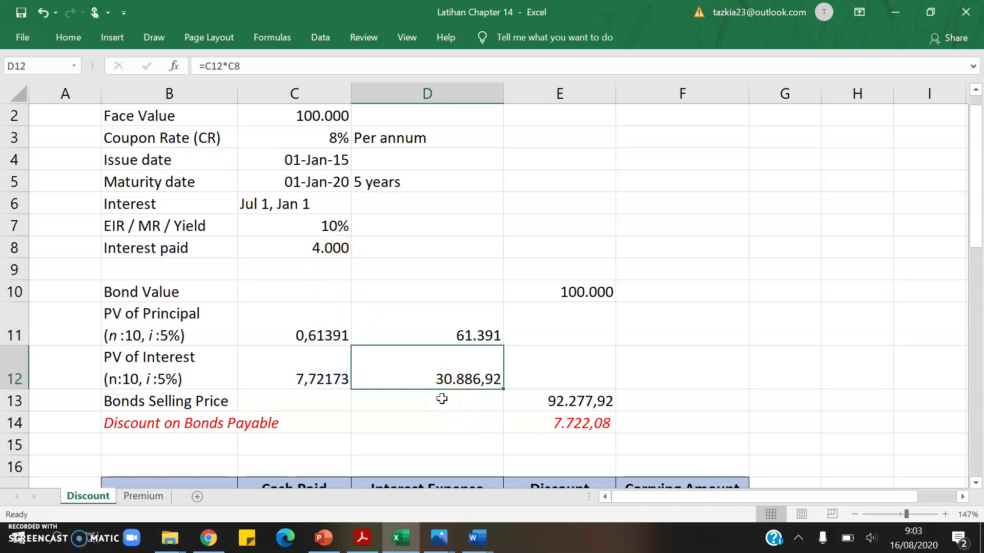
Inspect the Bonds Selling Price formula =D11+D12 in E13 without changing it
click(442, 399)
key(Right)
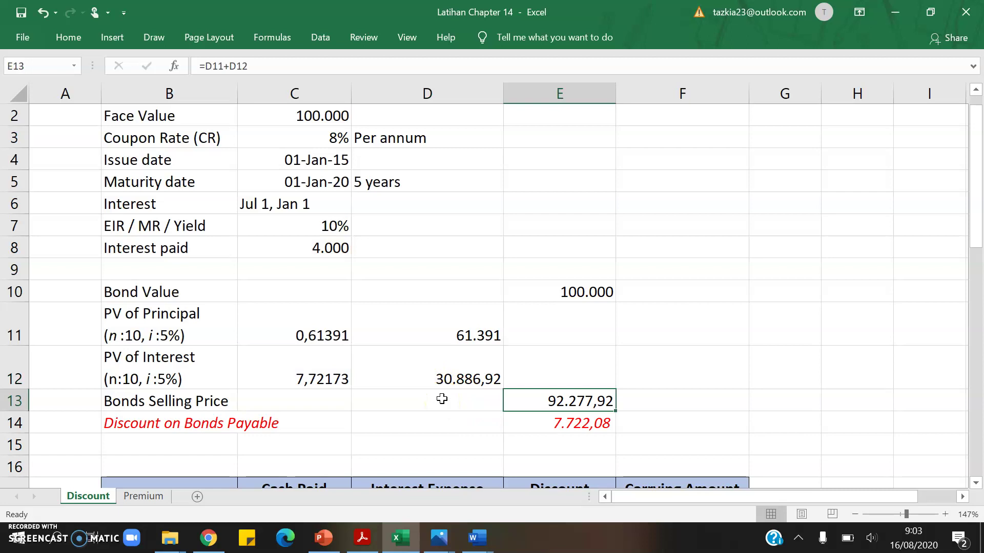
key(F2)
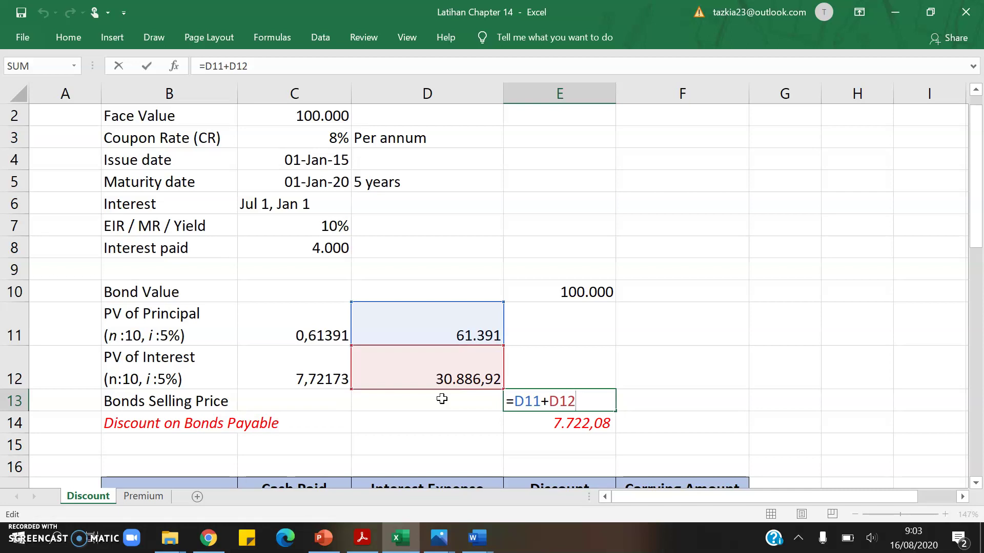
key(ctrl+Return)
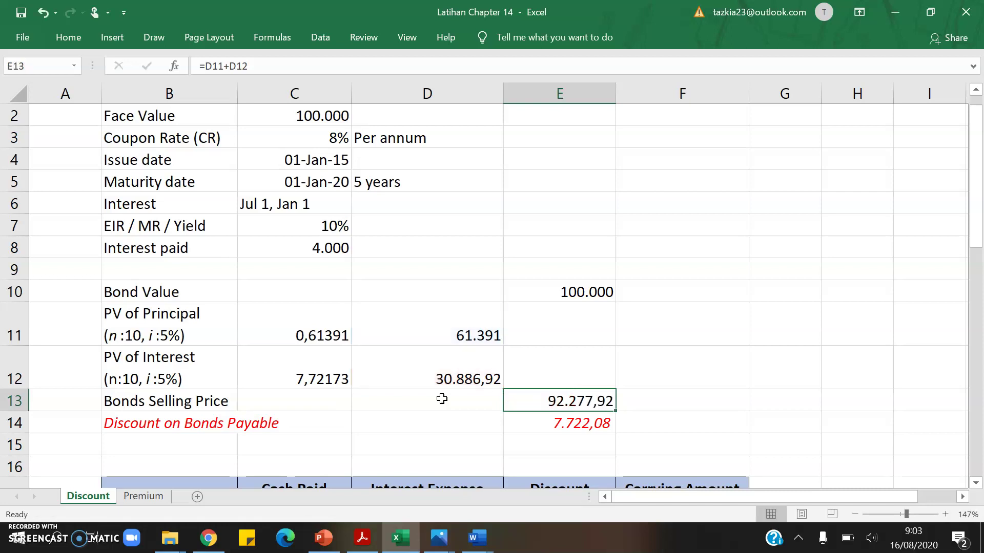
key(Down)
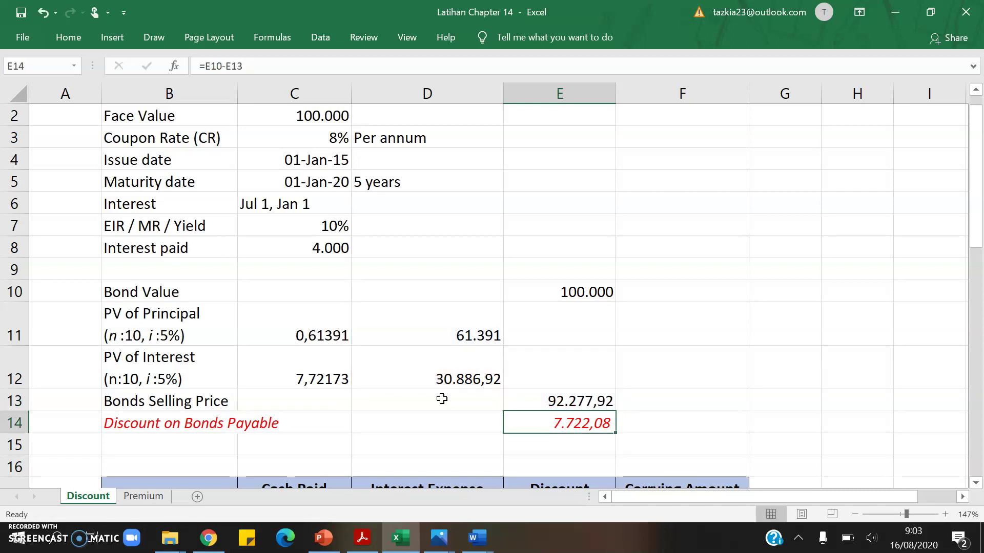
key(Up)
key(F2)
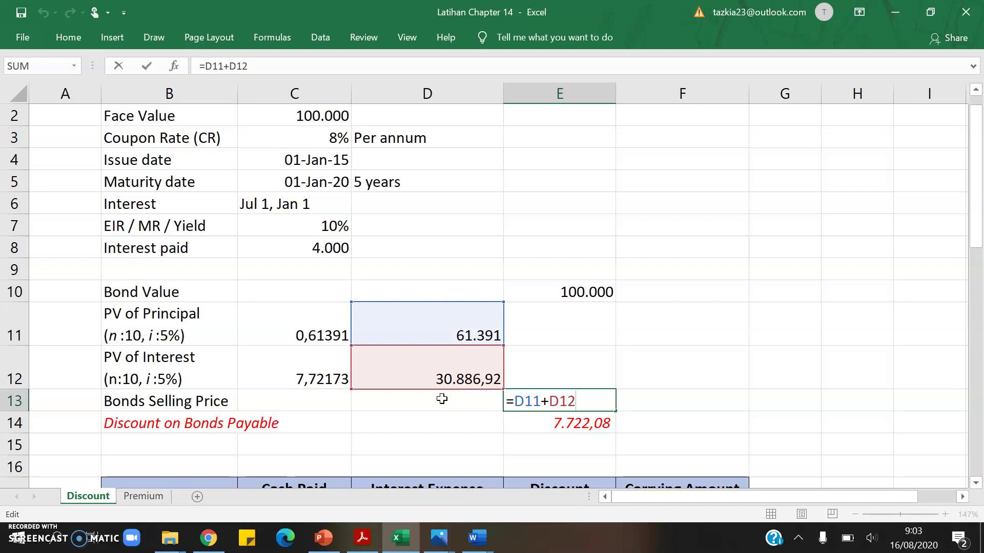
key(Return)
Inspect the Discount on Bonds Payable formula =E10-E13 in E14, and trace it back to the Bond Value in E10
key(F2)
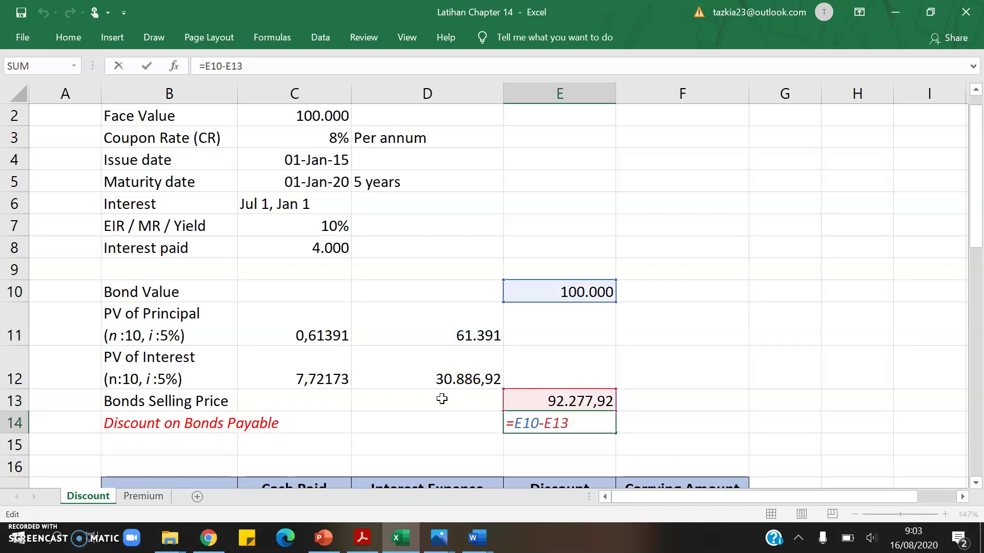
key(Escape)
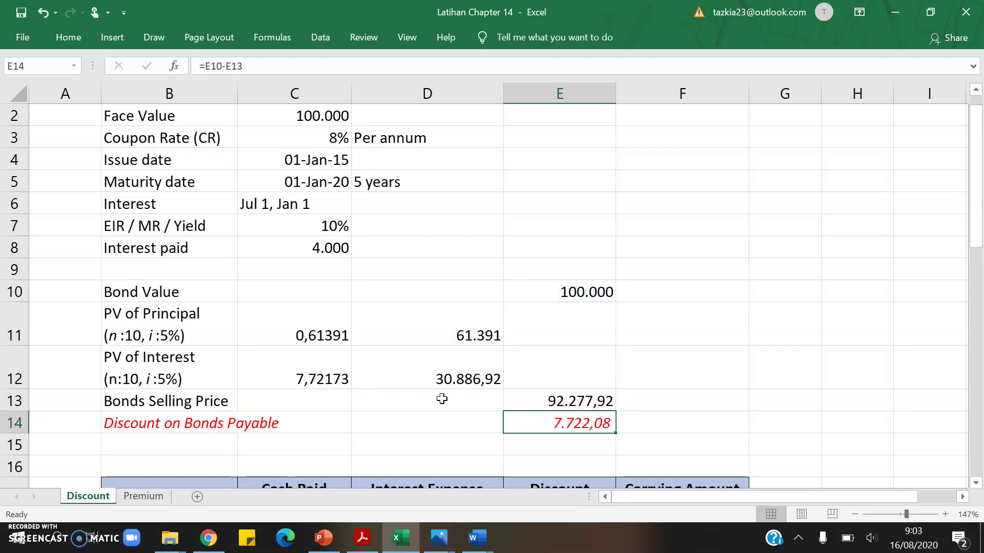
key(Right)
key(Up)
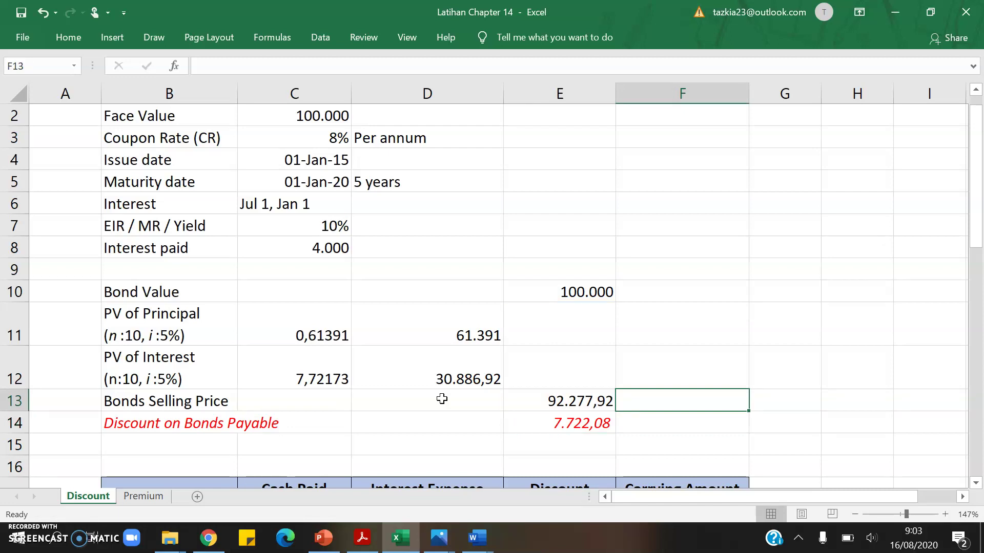
key(Left)
key(Up)
key(Up)
key(Up)
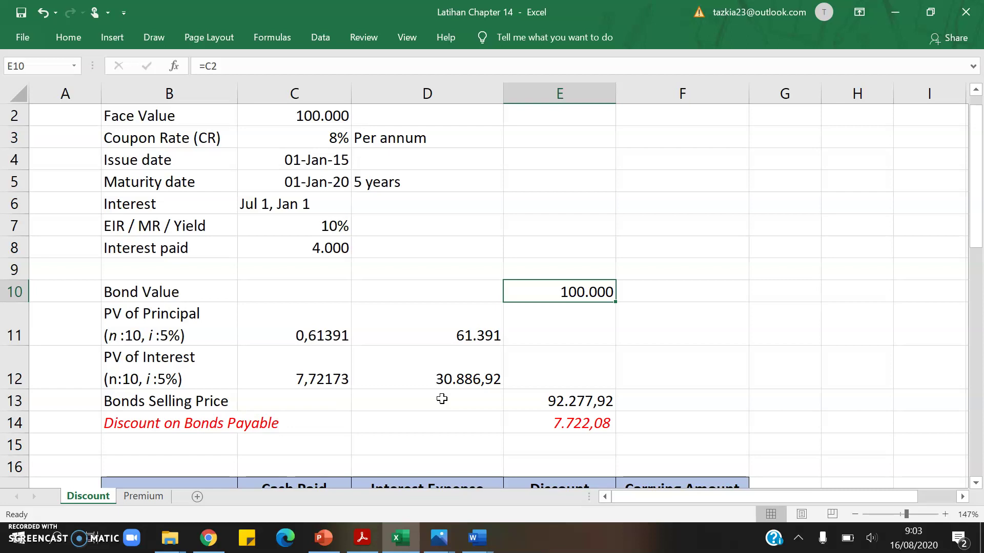
Compare the coupon rate in C3 with the yield rate in C7
click(300, 135)
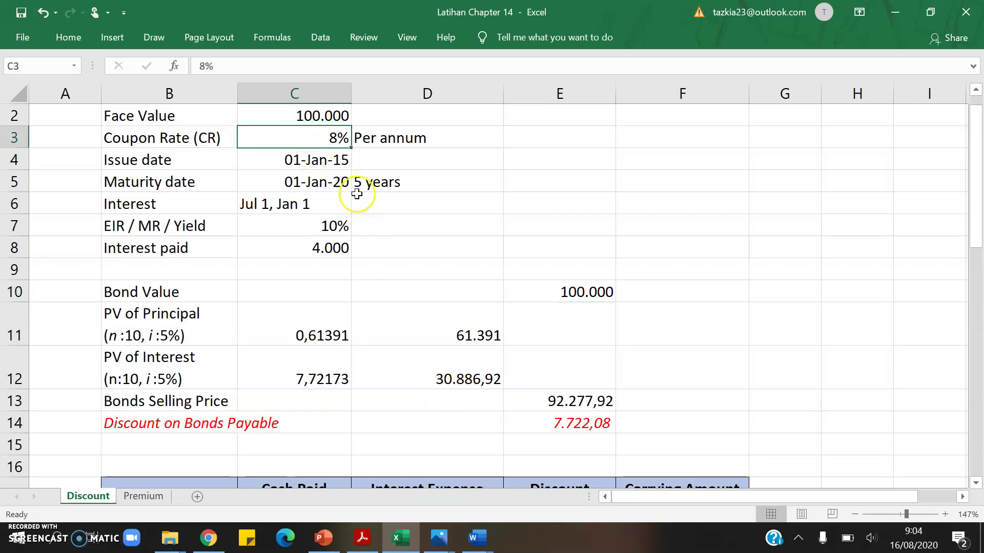
click(325, 226)
click(296, 136)
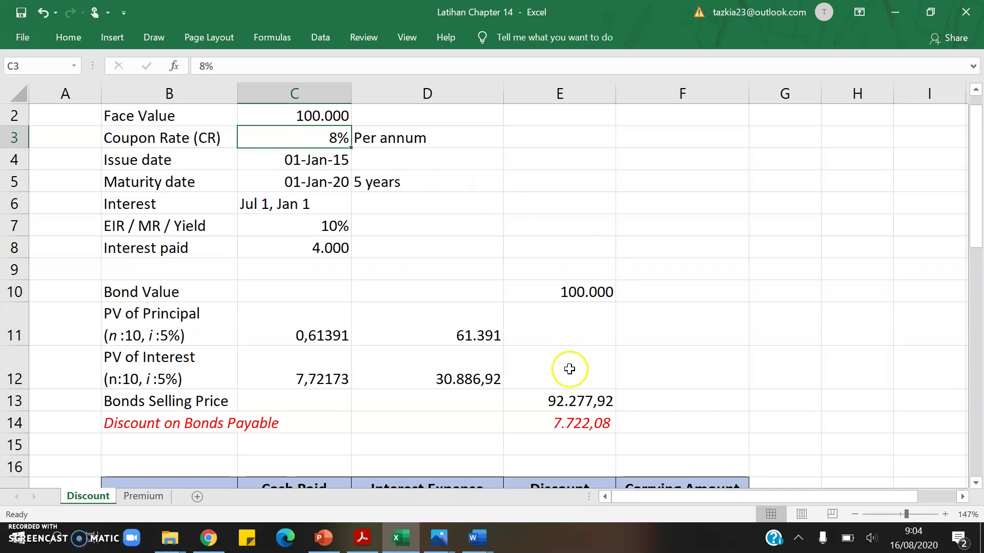
Compare the selling price in E13 with the Bond Value in E10 and the discount in E14
click(550, 395)
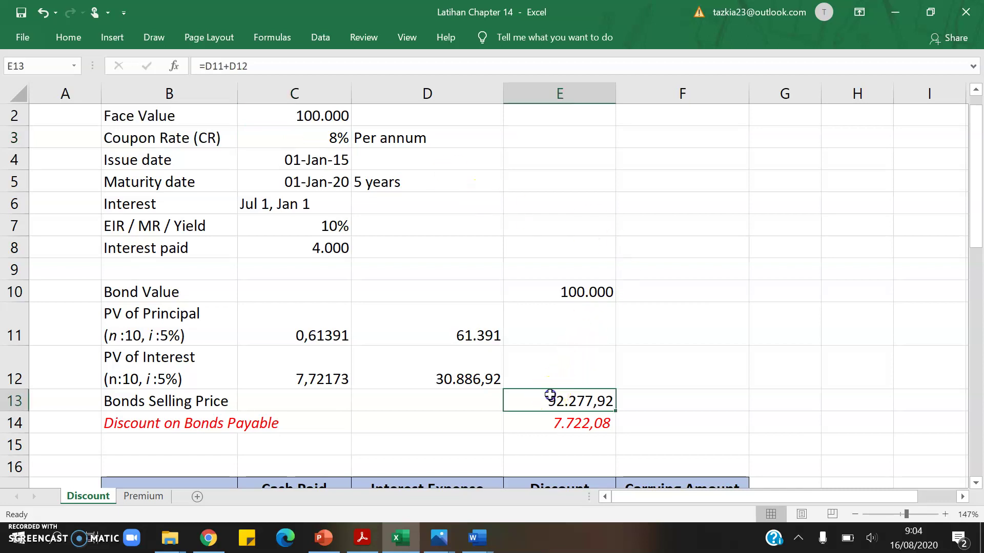
click(585, 294)
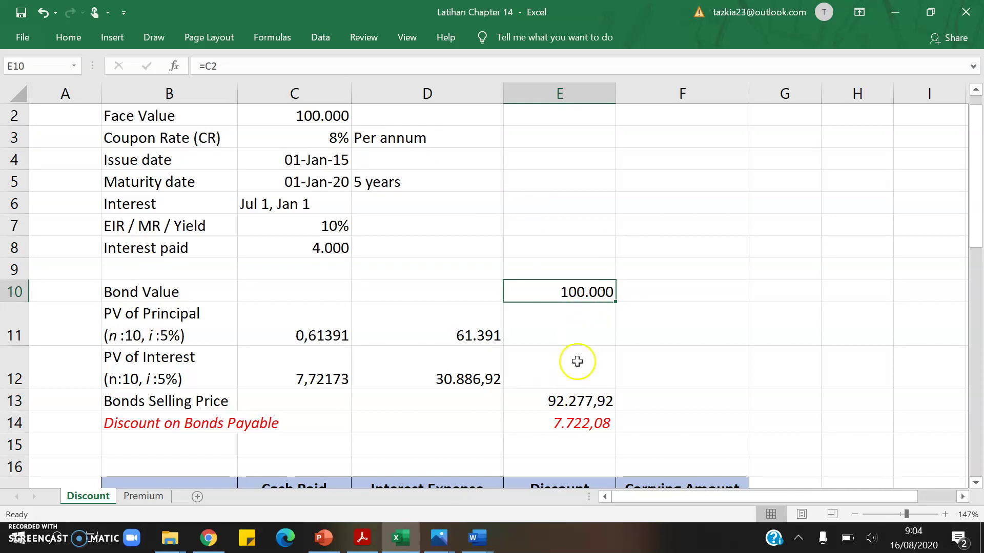
click(592, 424)
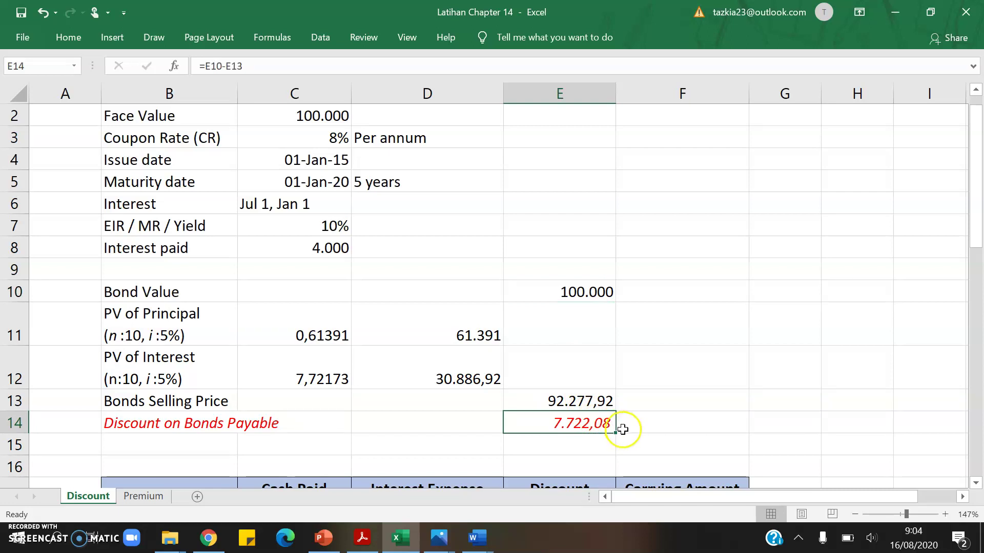
click(558, 402)
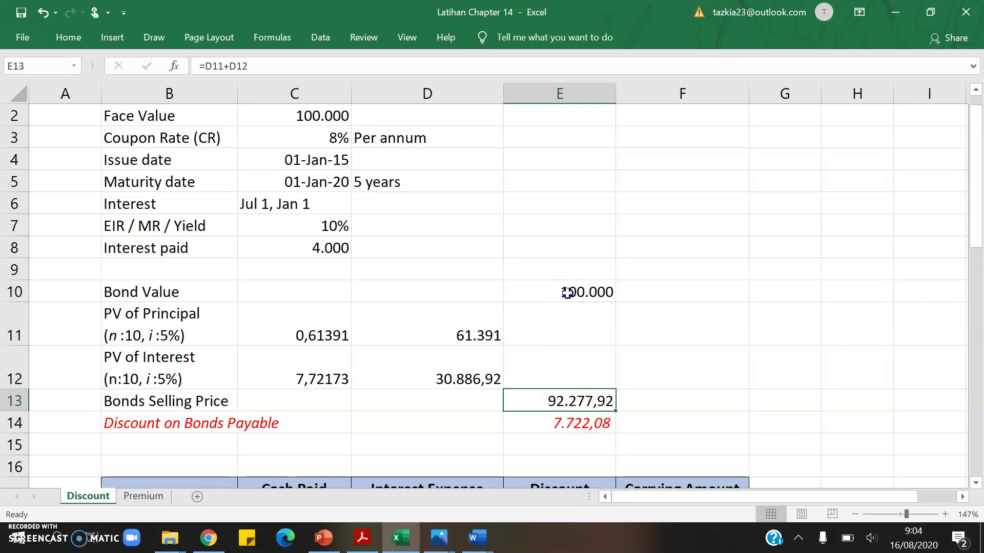
click(566, 289)
Show the amortization table beneath the computation and select the Discount on Bonds Payable amount in E14
scroll(651, 333, down, 1)
scroll(651, 333, up, 1)
scroll(651, 332, down, 3)
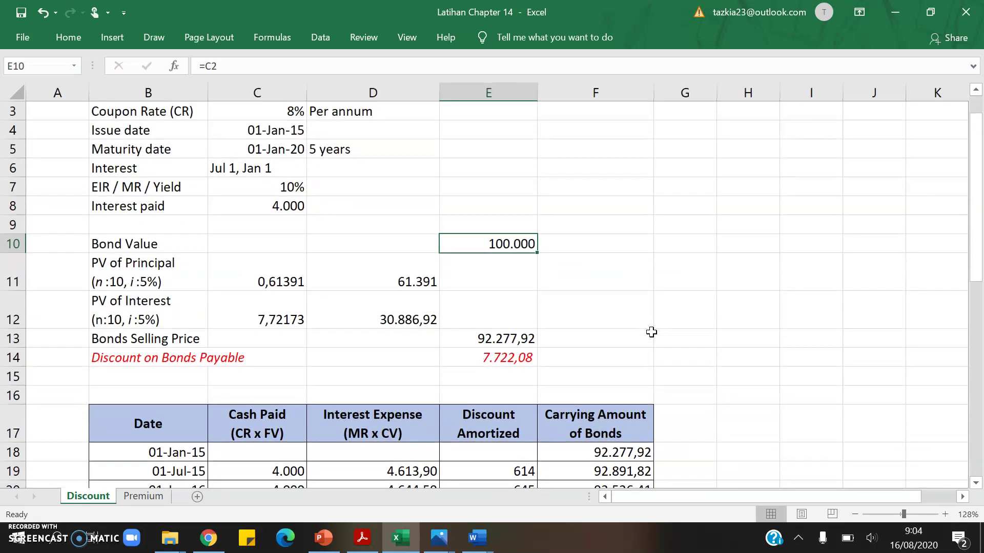
click(507, 357)
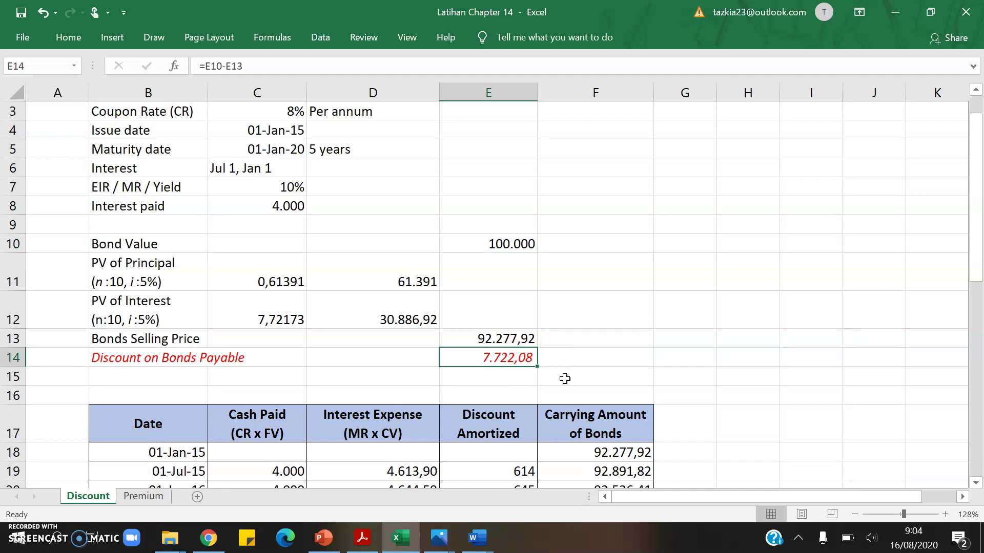
Review the Bond Value in E10 against the Bonds Selling Price in E13 and the discount in E14
click(508, 244)
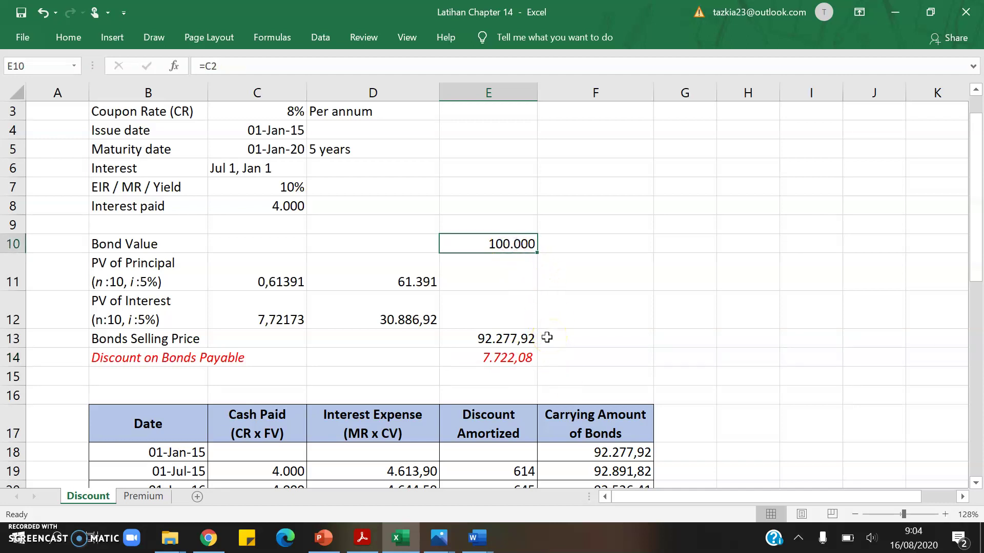
click(473, 338)
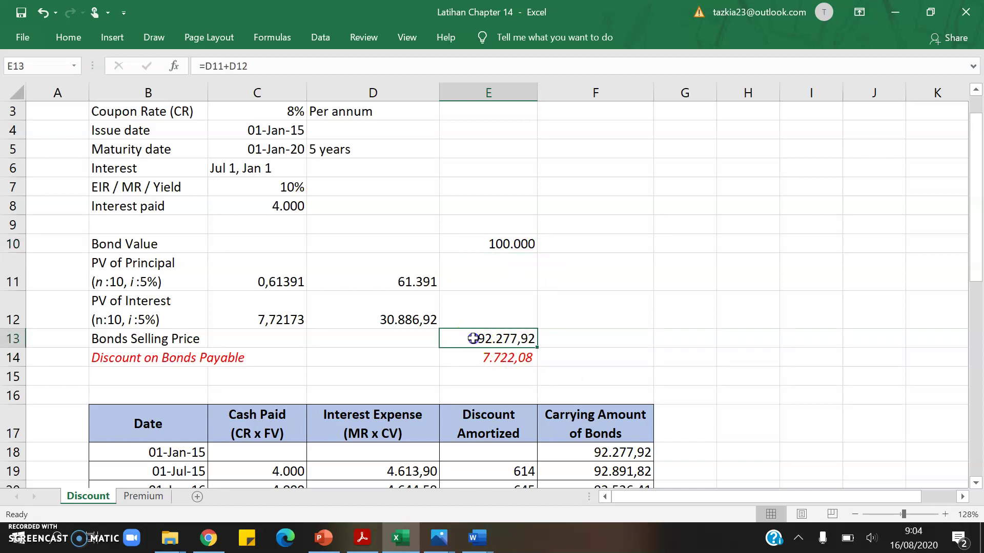
click(466, 234)
click(491, 351)
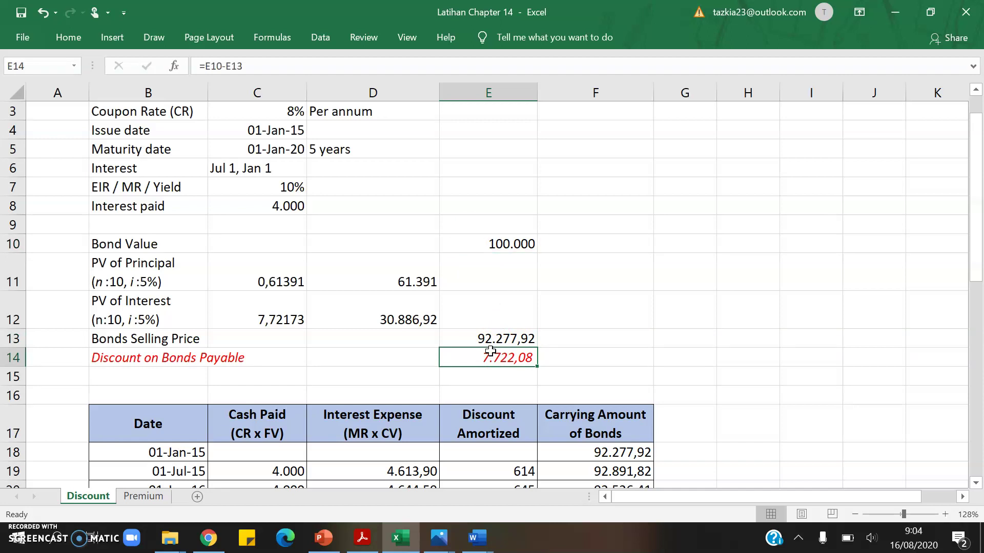
Bring the full amortization table into view and highlight its header row B17:F17
scroll(621, 389, down, 3)
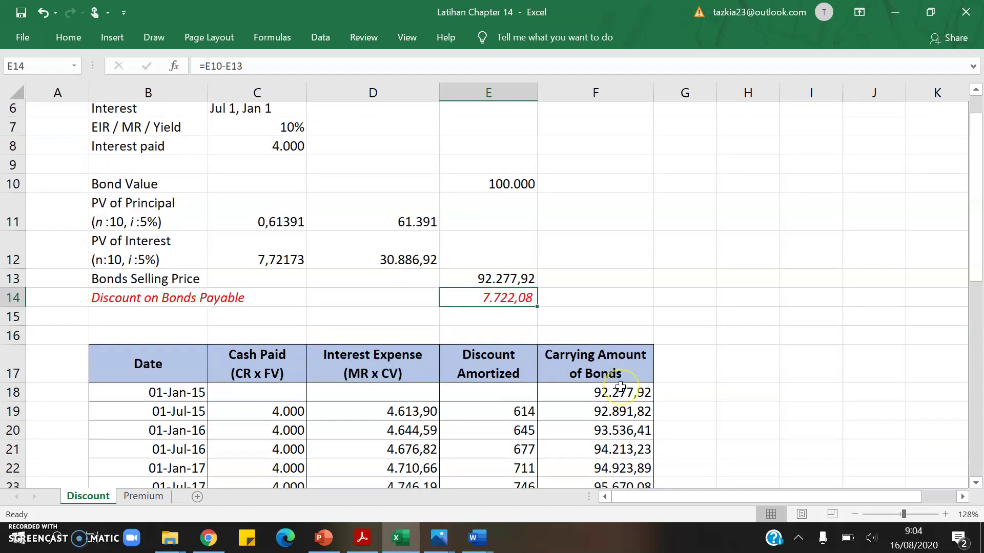
scroll(621, 385, down, 1)
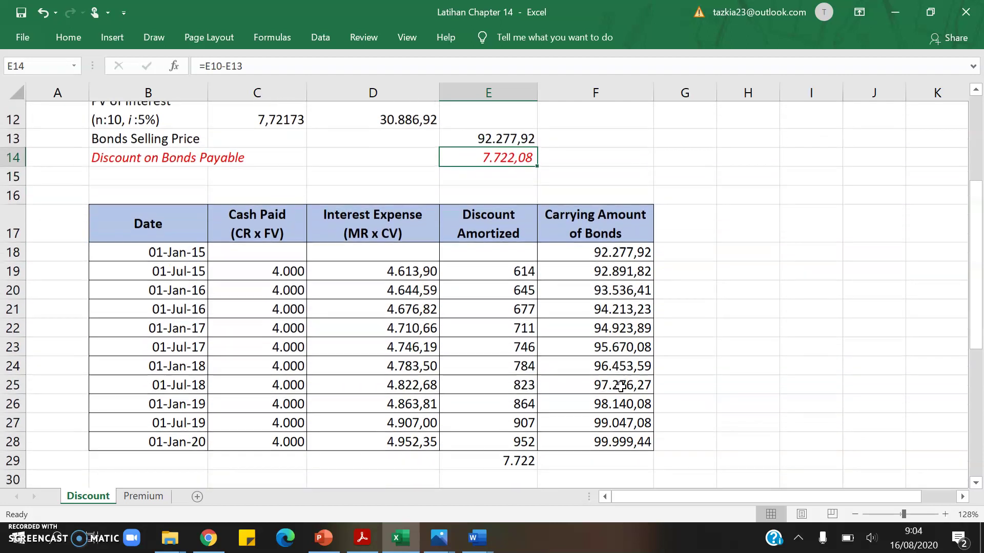
click(359, 306)
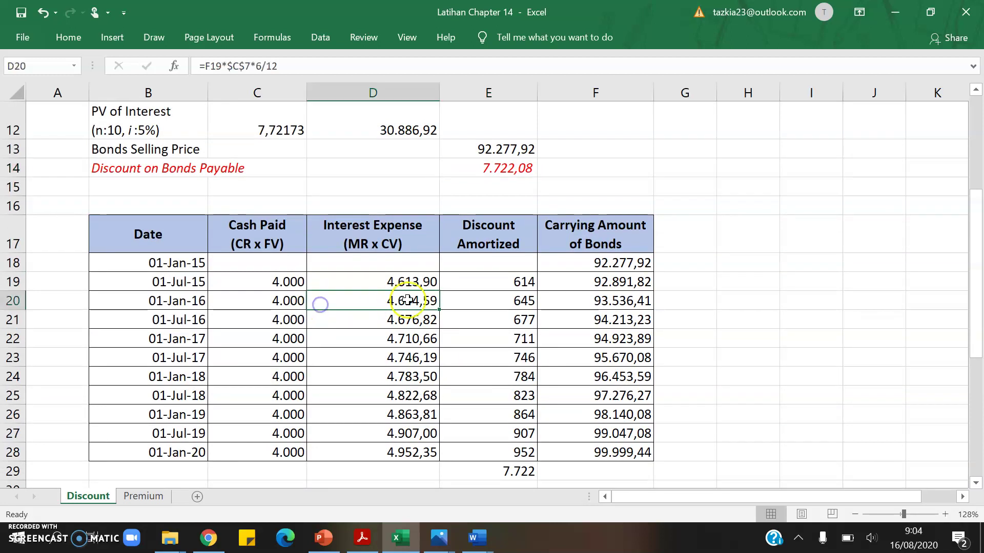
click(188, 234)
key(shift+Right)
key(shift+Right)
key(shift+Right)
key(shift+Right)
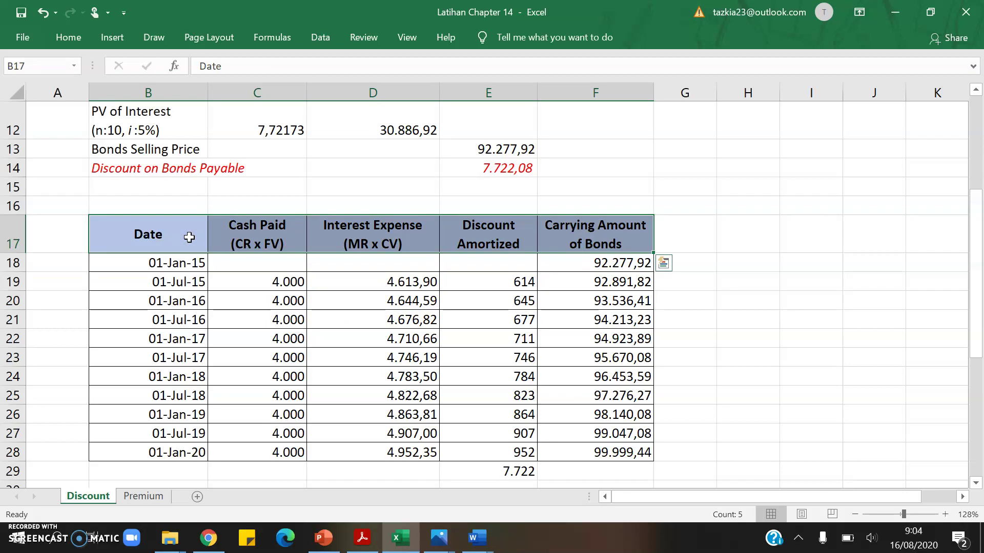
Highlight the amortization table's dates in B18:B28 and return to the first date in B18
click(115, 357)
click(165, 263)
drag(166, 282, 159, 451)
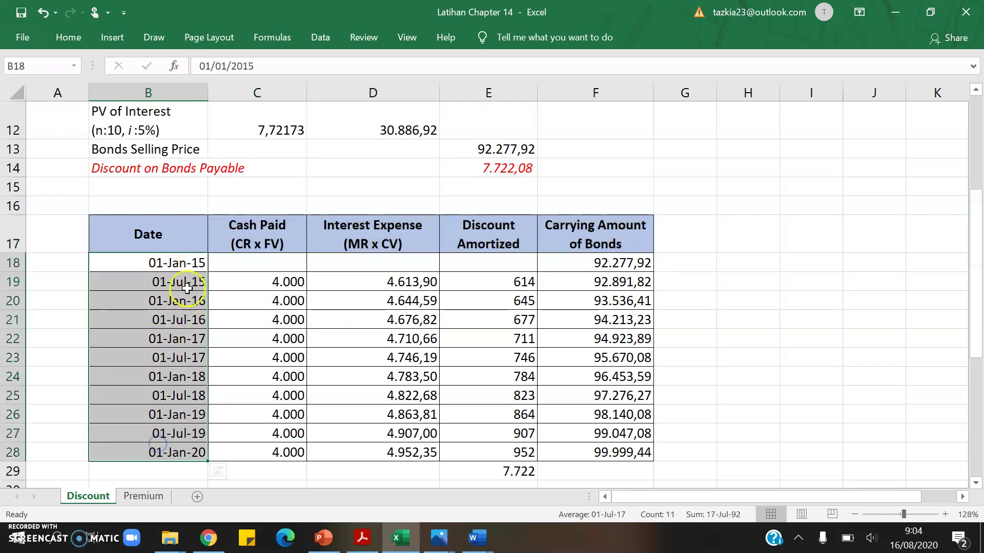
click(182, 265)
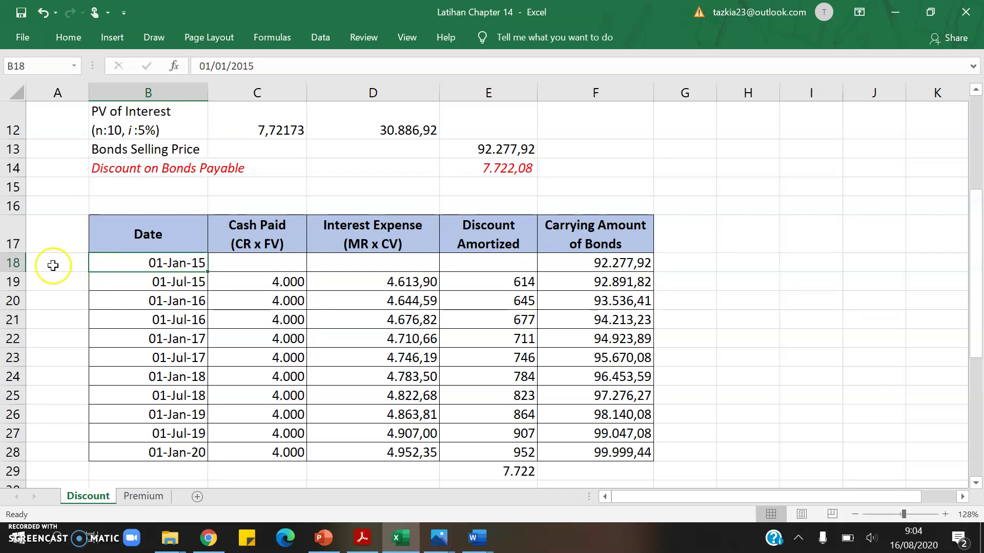
Enter the italic note "issuing date" in C18, beside the table's first date
click(250, 263)
text(issui)
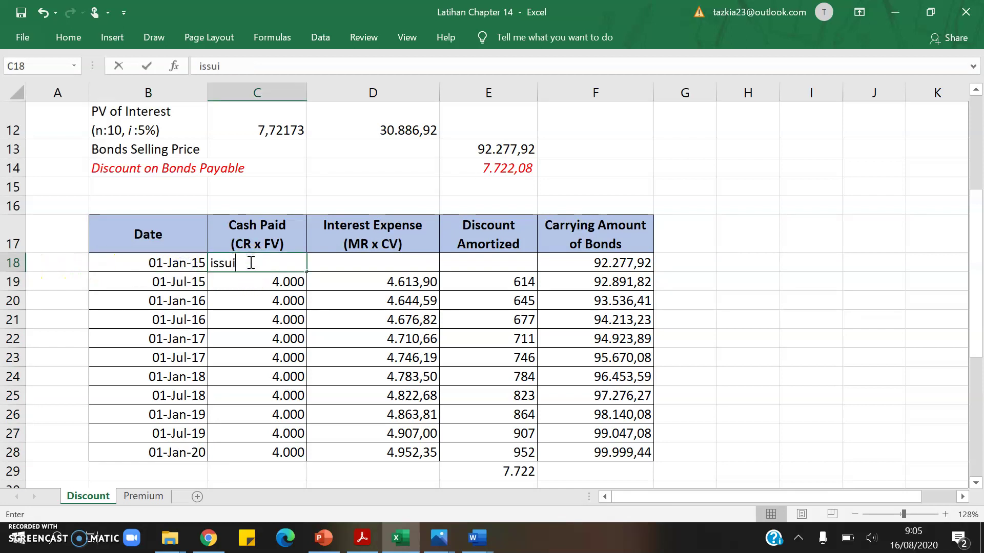
text(ng date)
key(Return)
click(250, 263)
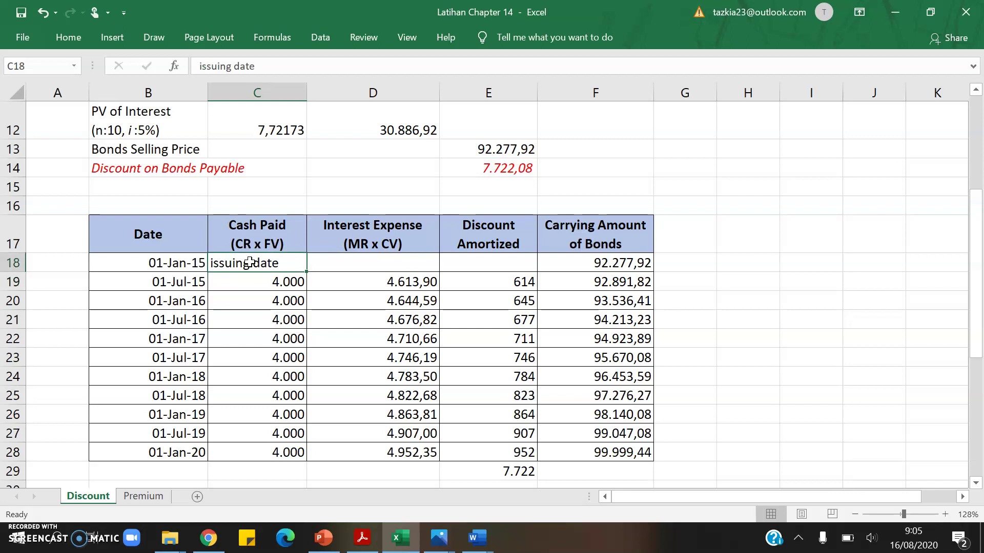
key(ctrl+i)
key(Down)
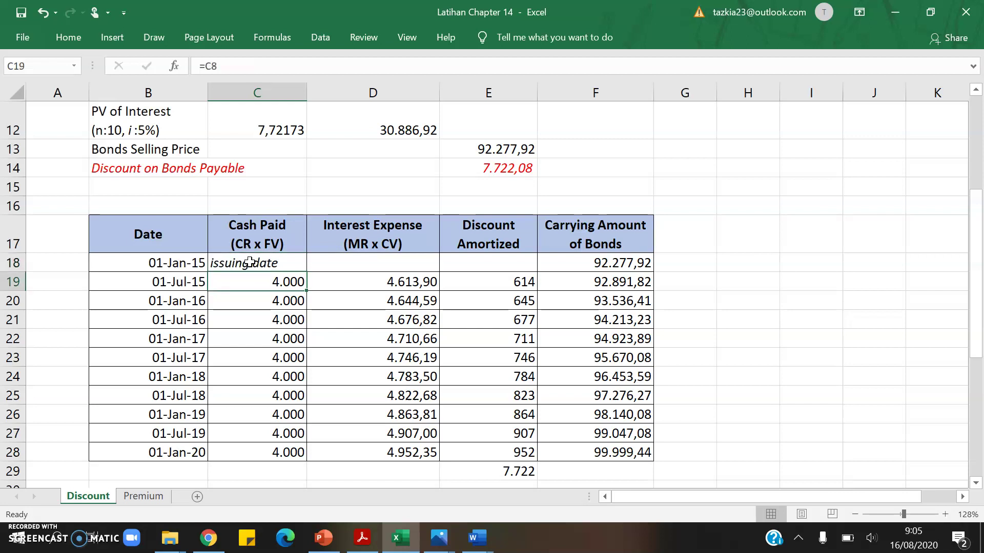
Highlight the interest payment dates from B19 downward and return to the Date header
click(161, 281)
key(shift+Down)
key(shift+Down)
key(shift+Down)
key(shift+Down)
key(shift+Down)
key(shift+Down)
key(shift+Down)
key(shift+Down)
key(shift+Down)
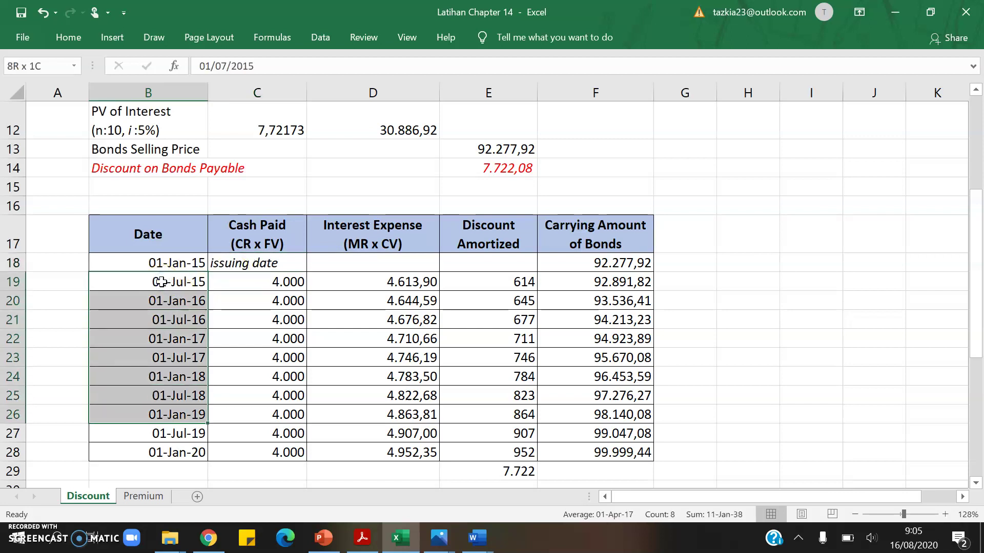
key(Up)
key(Up)
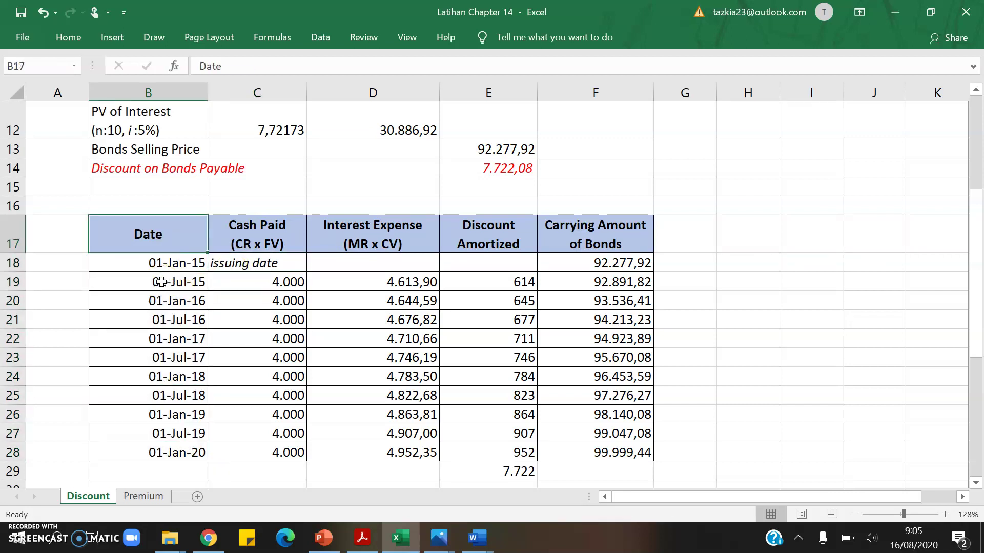
Go through the Date column one date at a time, from the issue date in B18 to maturity in B28
click(181, 260)
key(Down)
key(Down)
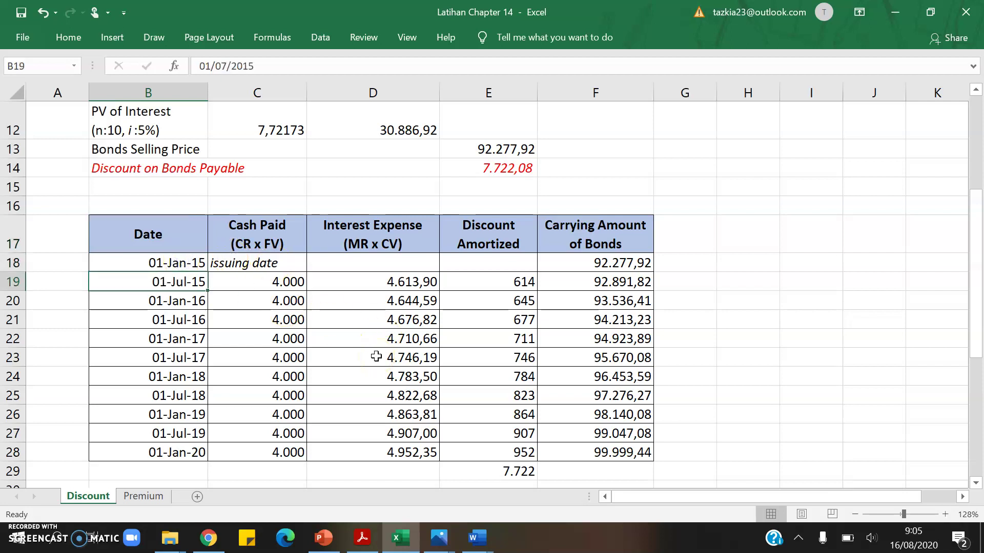
key(Down)
key(Down)
key(Down)
key(Down)
key(Down)
key(Down)
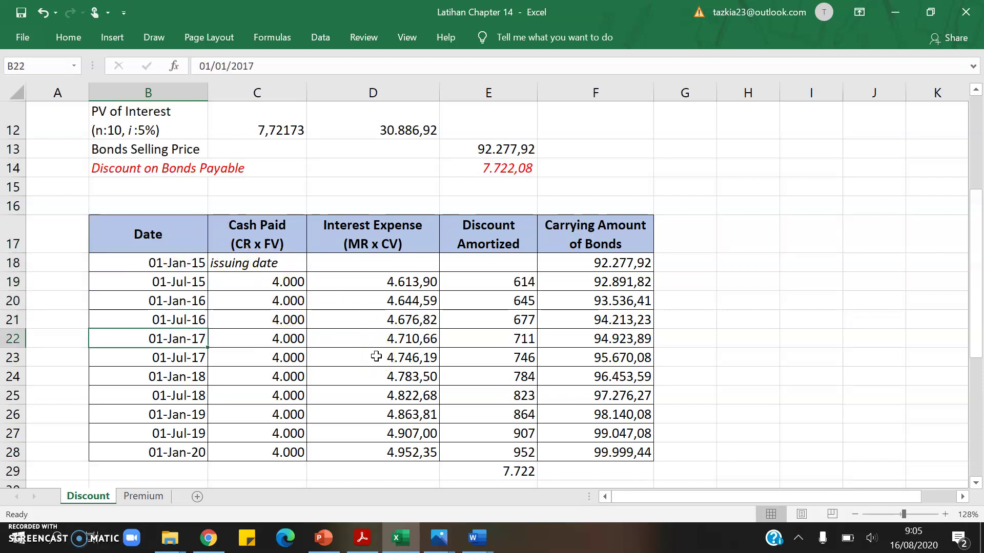
key(Down)
key(Down)
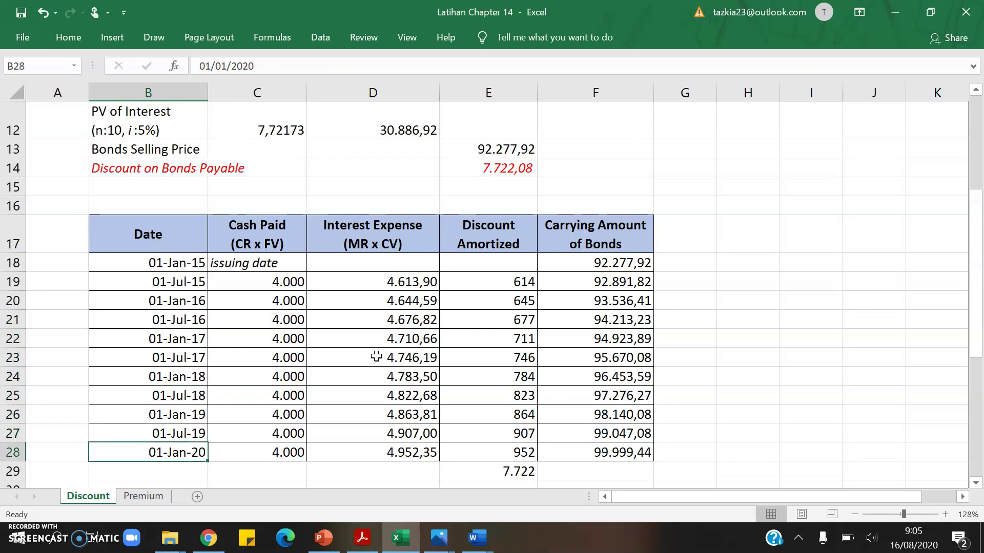
Examine the Cash Paid (CR x FV) header in C17 and the first cells beneath it
click(858, 242)
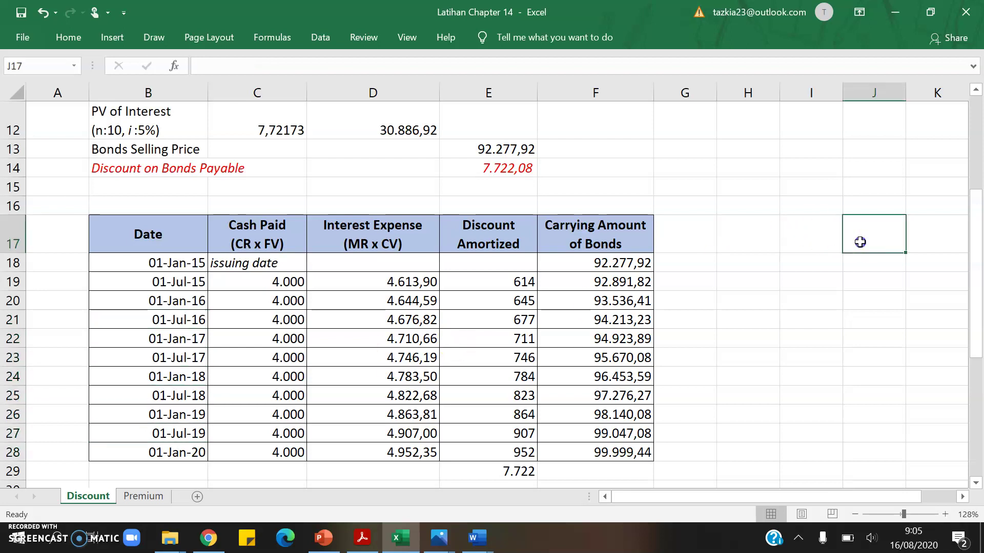
scroll(860, 241, down, 1)
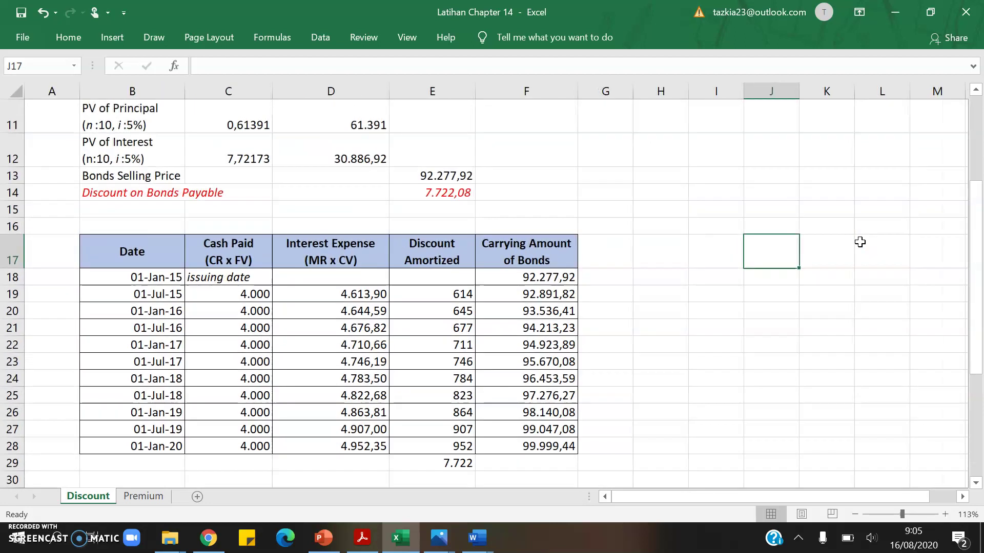
click(245, 251)
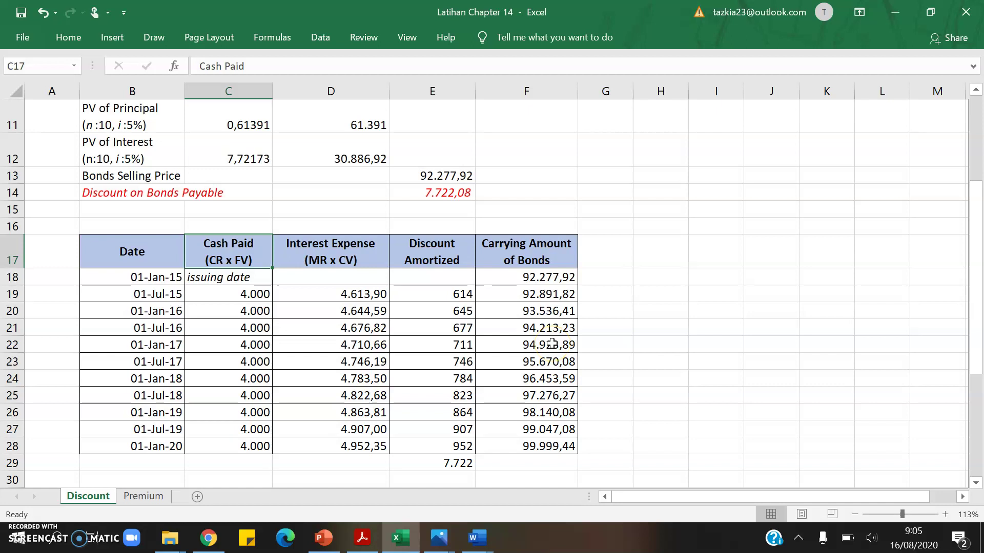
key(Down)
key(Down)
key(Up)
key(Up)
Highlight the Cash Paid amounts from C19 downward and return to the column's header
click(255, 289)
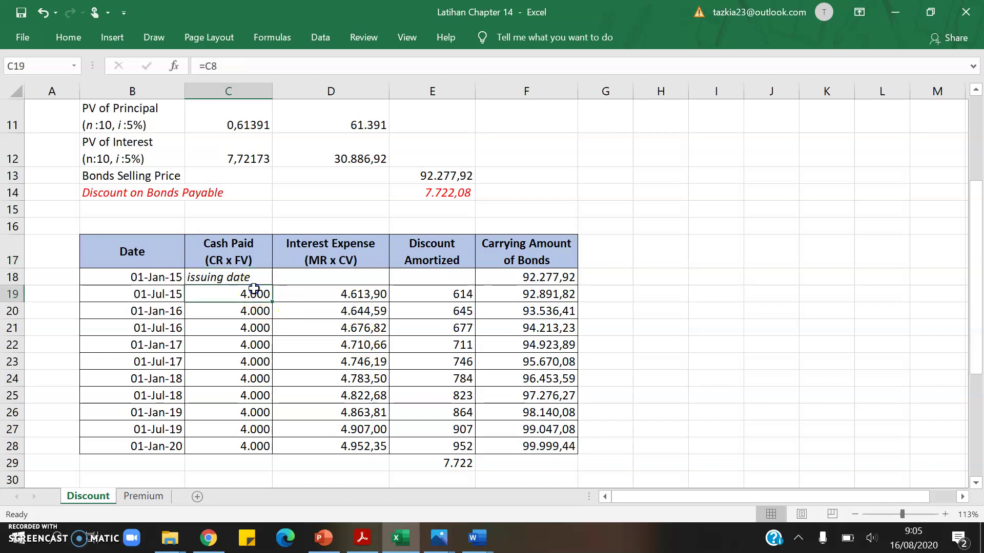
key(shift+Down)
key(shift+Down)
key(shift+Down)
key(shift+Down)
key(shift+Down)
key(shift+Down)
key(shift+Down)
key(shift+Down)
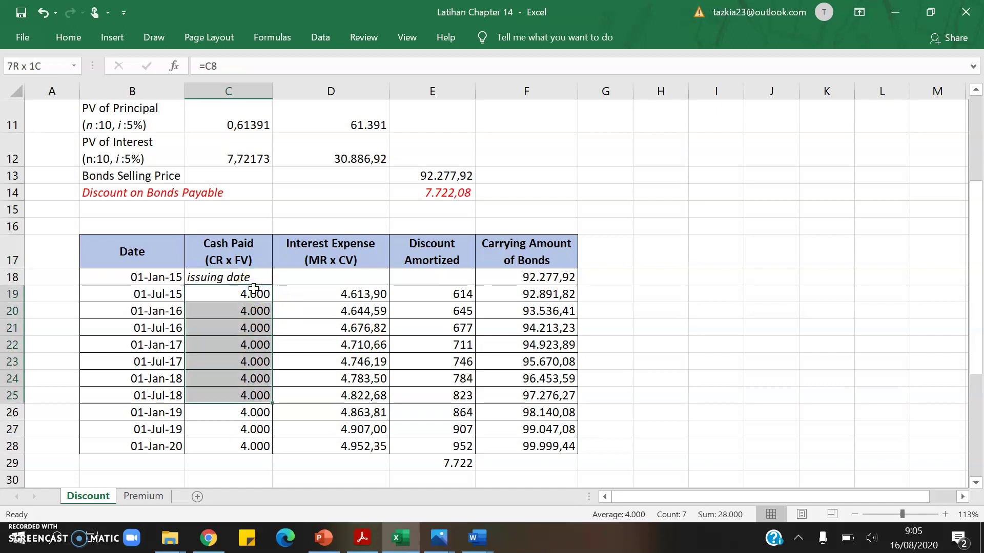
key(shift+Down)
key(Up)
key(Up)
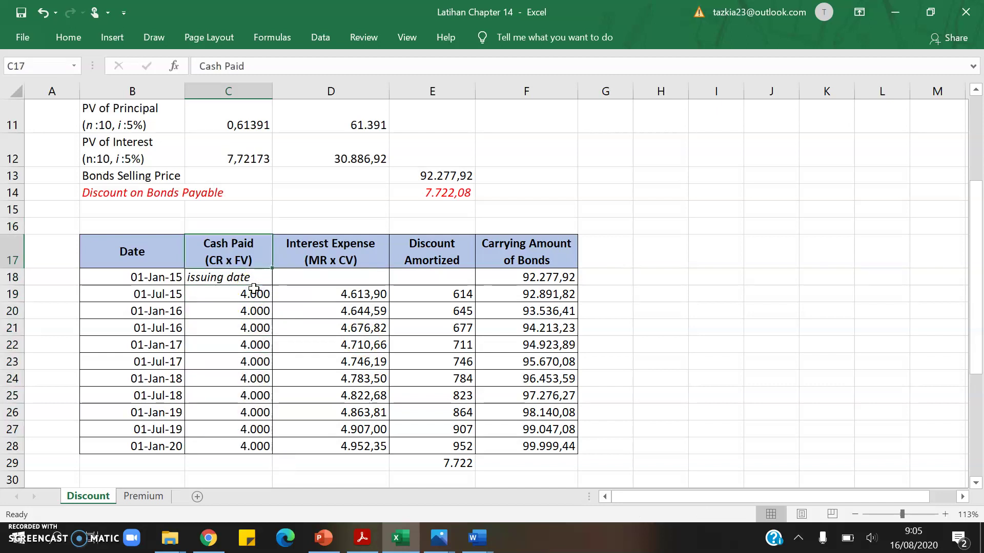
Review the Interest Expense, Discount Amortized and Carrying Amount headers, and inspect the first interest expense formula in D19
key(Right)
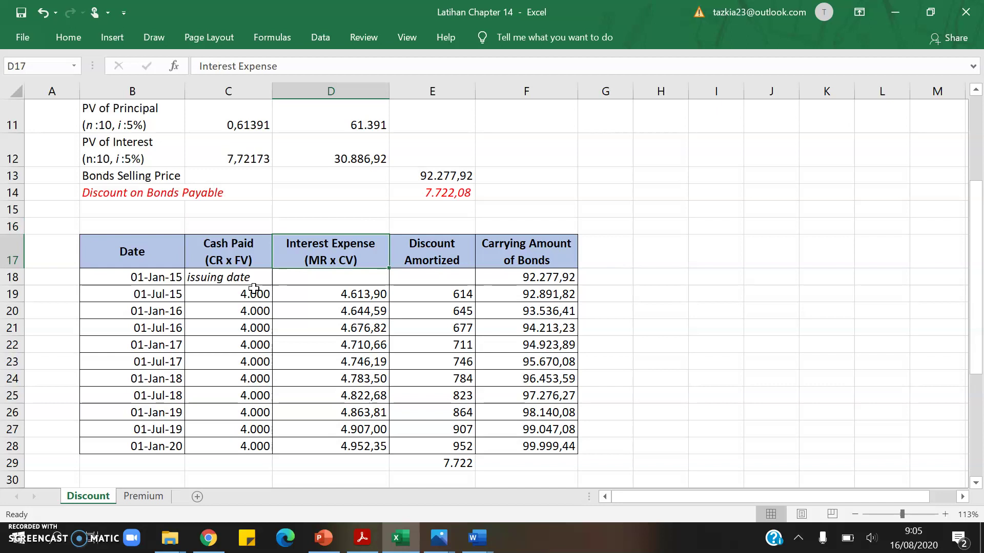
key(Right)
key(Right)
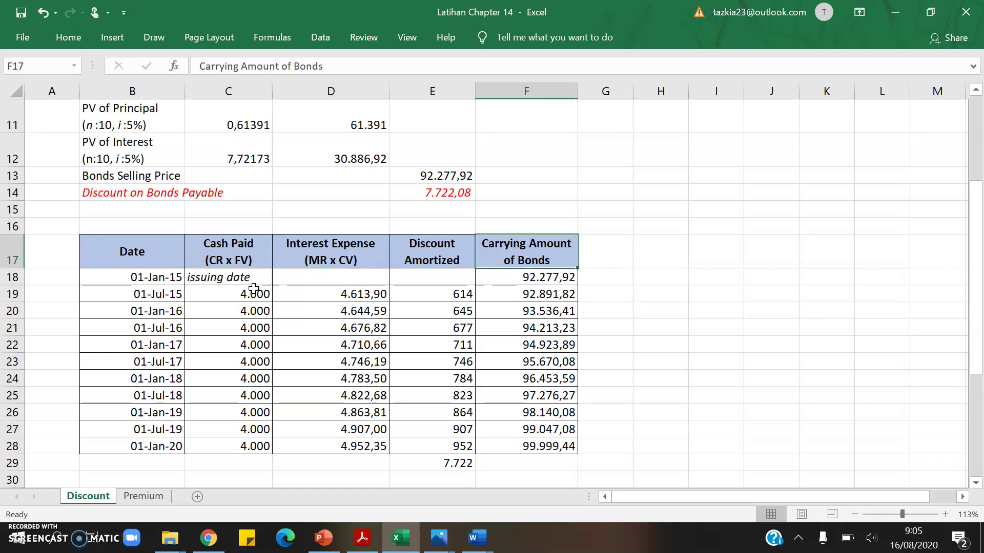
key(Left)
key(Left)
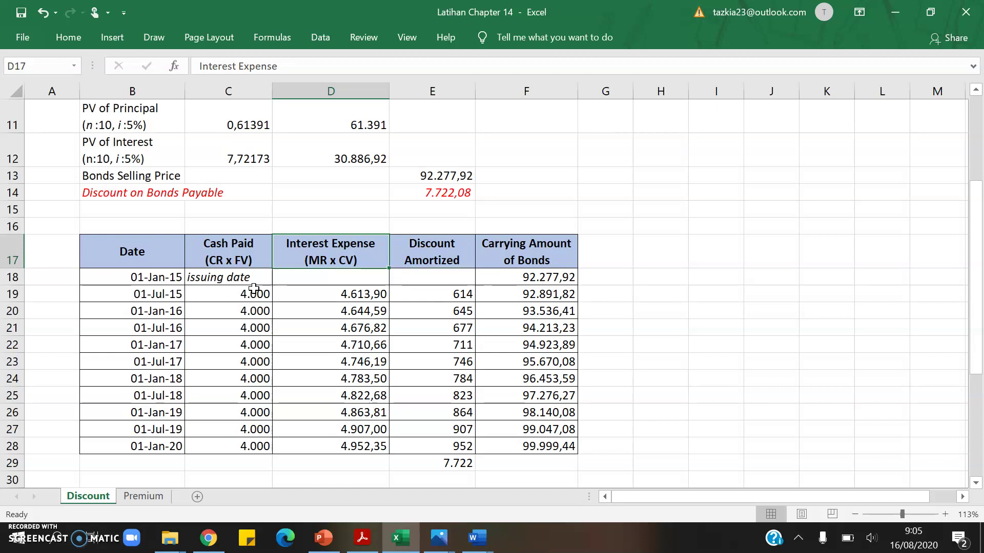
key(Left)
key(Down)
key(Down)
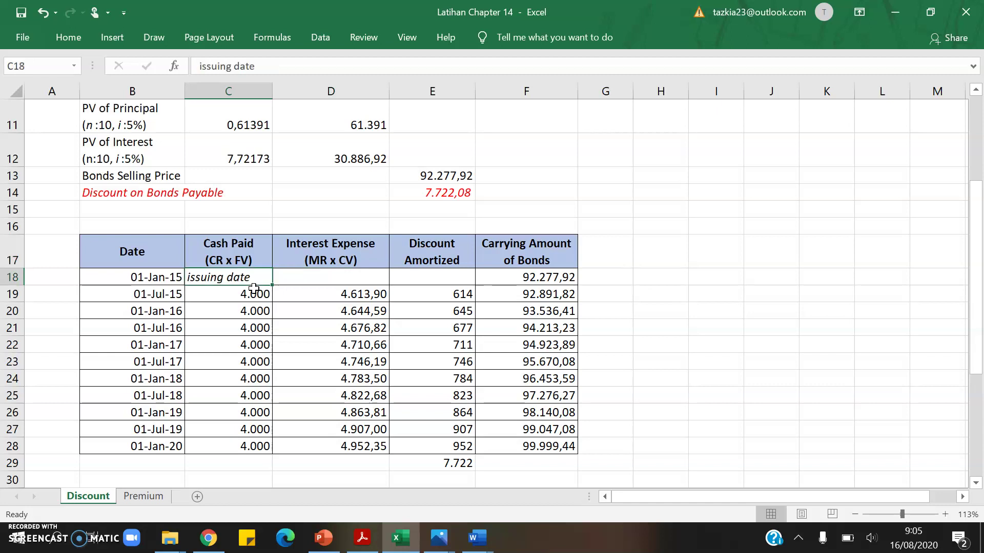
key(Right)
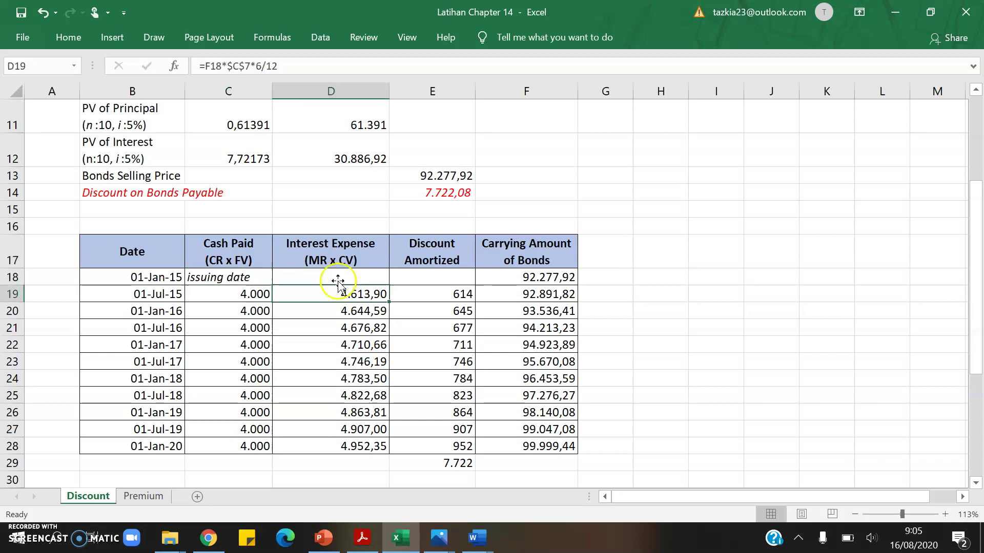
Label the amortization table with the italic text "Effective Interest Rate" in B16
click(165, 226)
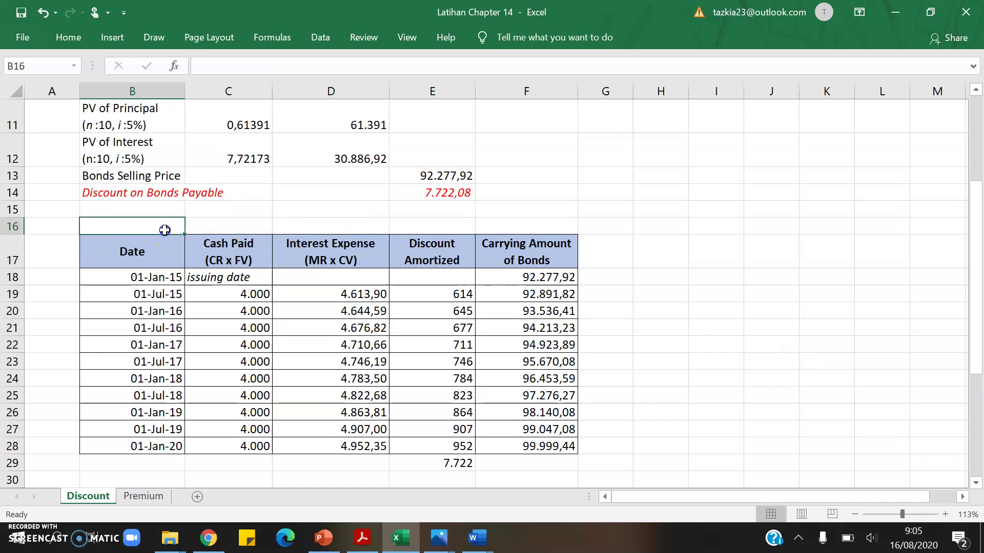
text(Effec)
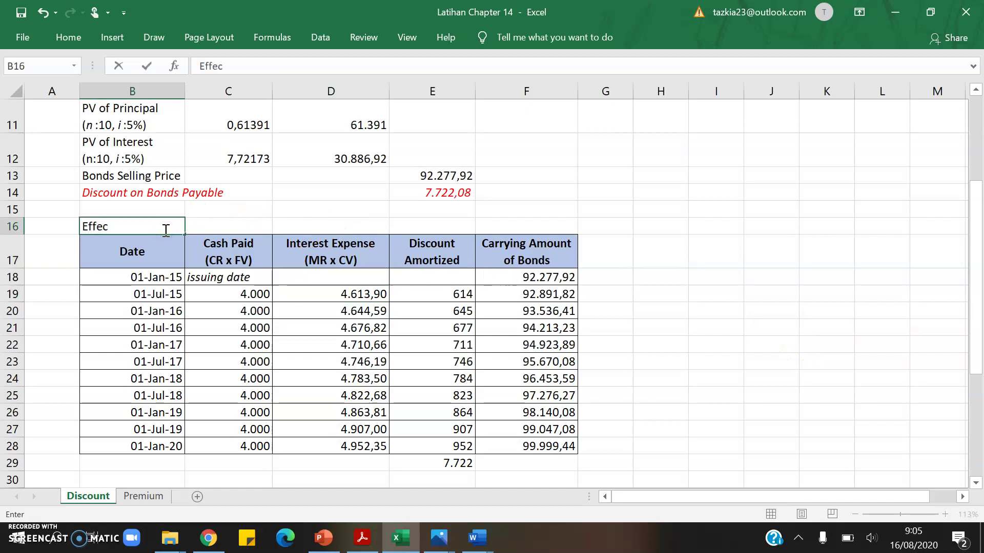
text(tive i)
key(BackSpace)
text(O)
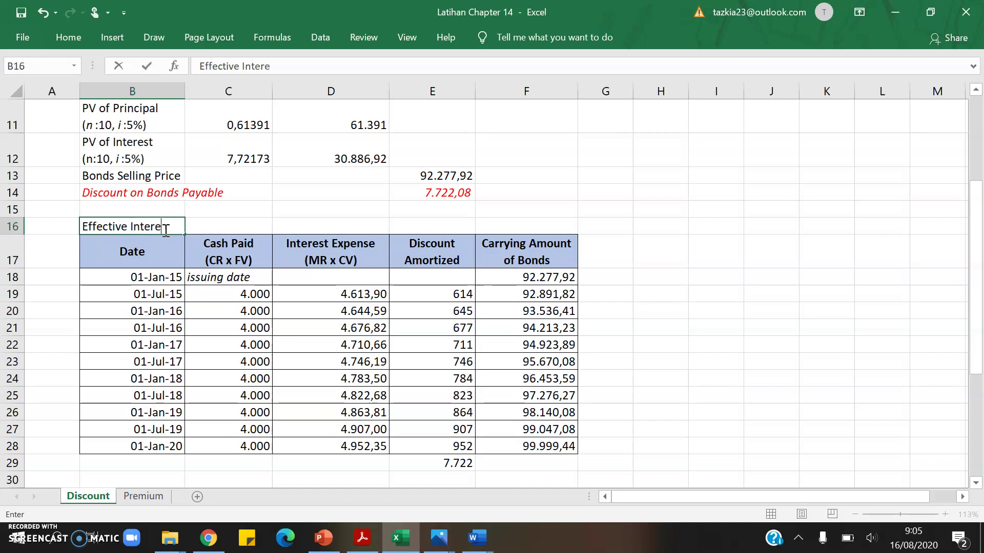
text(nterest Rate)
key(Return)
click(164, 229)
key(ctrl+i)
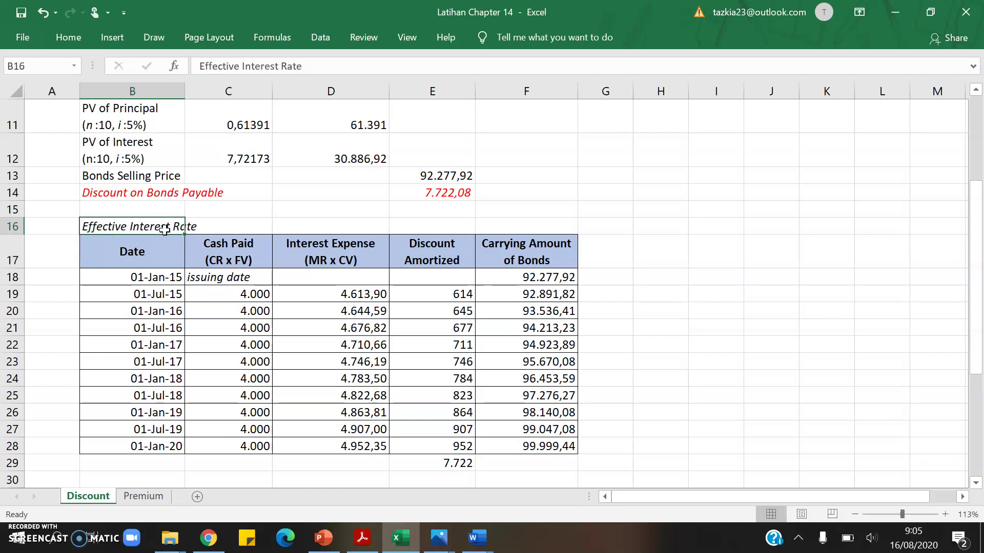
click(564, 238)
click(637, 261)
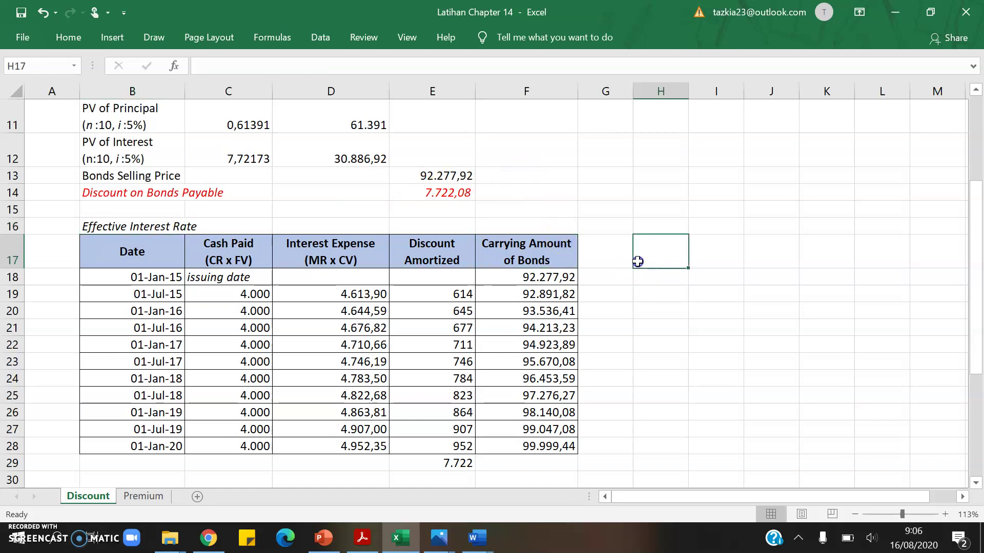
Inspect the interest expense formula in D19 and return to the Effective Interest Rate label in B16
click(322, 299)
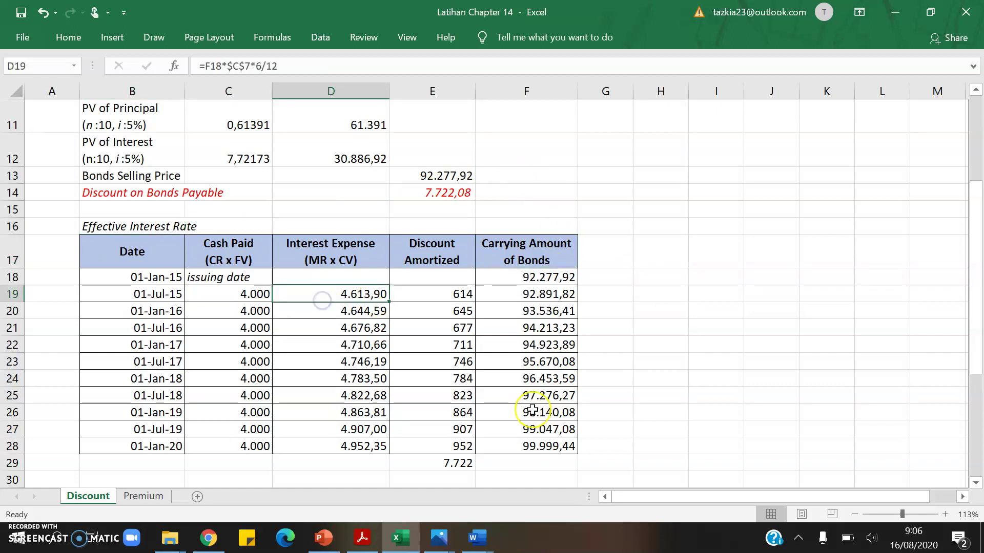
key(Left)
key(Left)
key(Up)
key(Up)
key(Up)
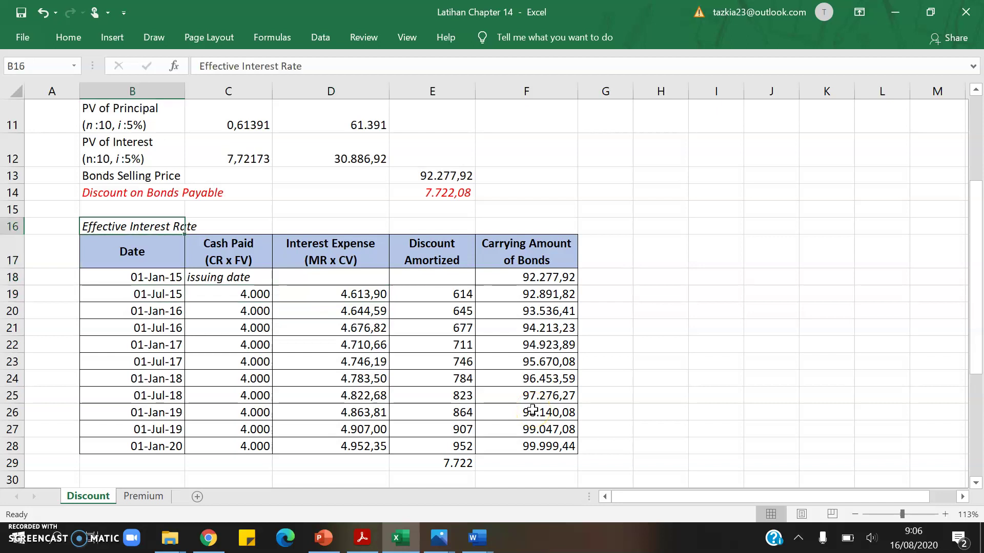
Examine the amortization amount formula diagram under "Remember this?" on the Premium sheet, enlarging the view
key(Right)
key(Down)
scroll(532, 409, down, 10)
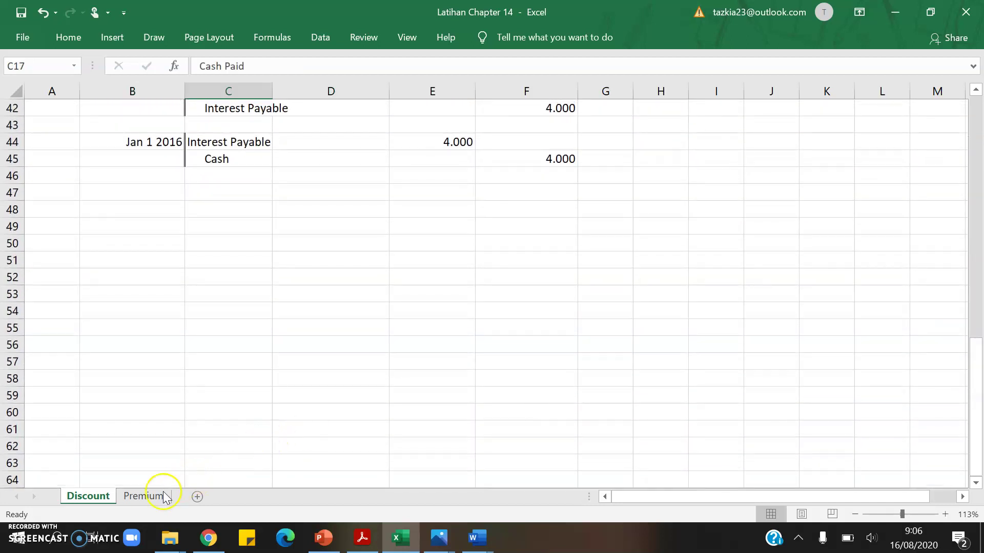
click(148, 496)
scroll(300, 464, down, 18)
scroll(300, 464, up, 5)
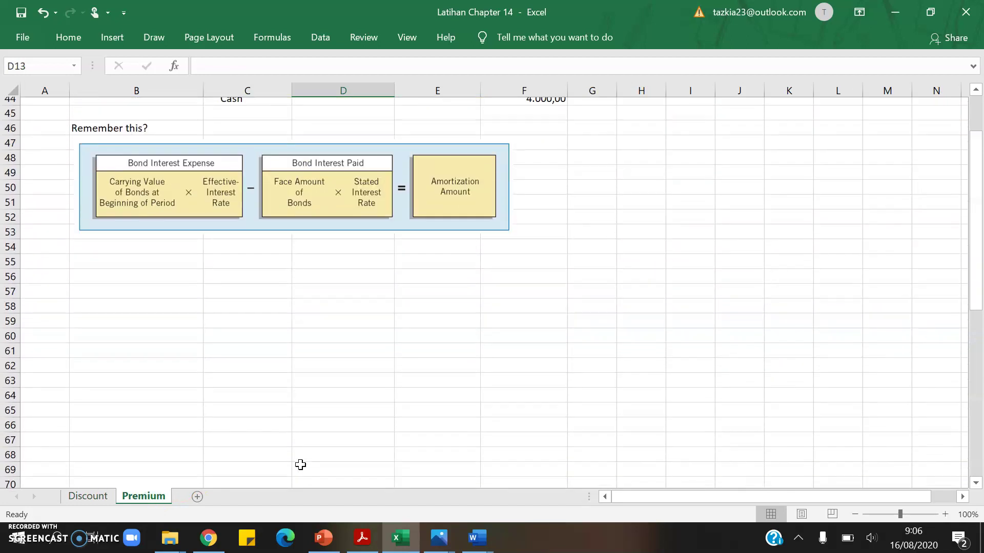
ctrl+scroll(300, 464, up, 2)
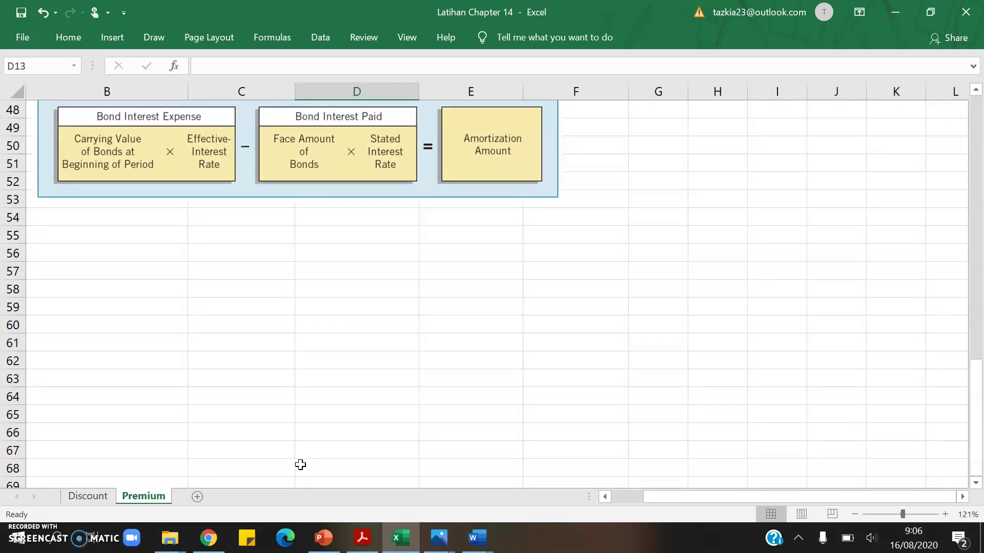
scroll(300, 464, up, 1)
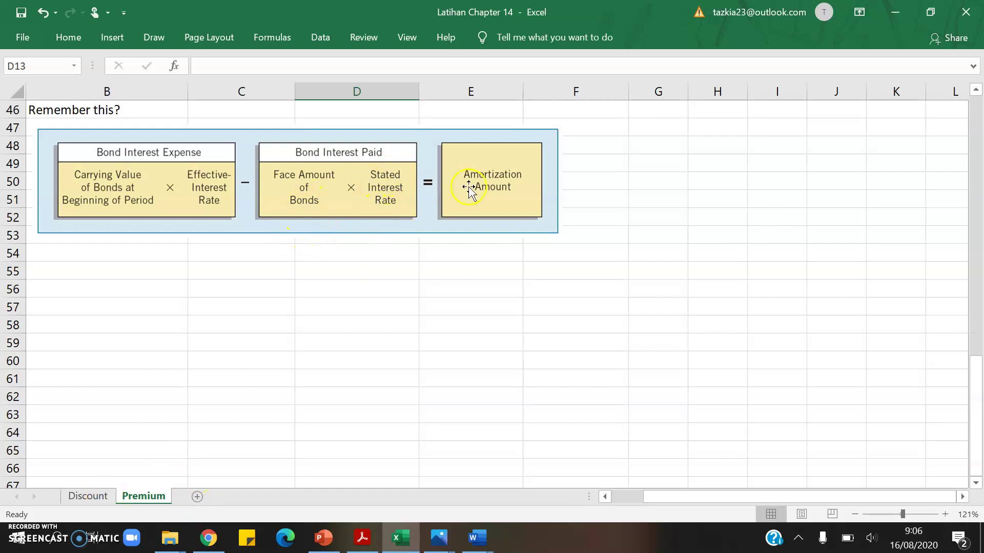
Return to the Discount sheet and inspect the Cash Paid formula in C19 and the cell it references
click(92, 498)
scroll(300, 370, down, 3)
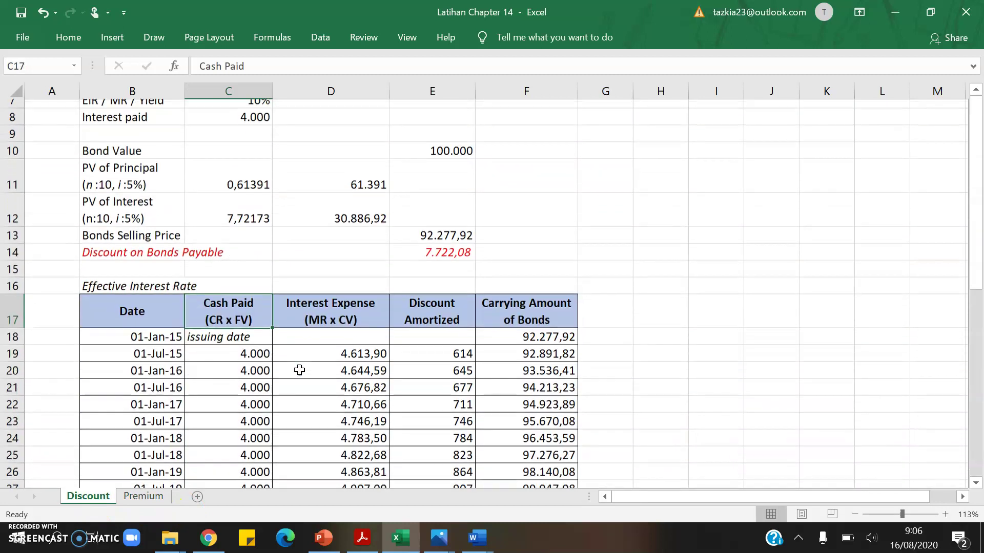
scroll(299, 370, down, 2)
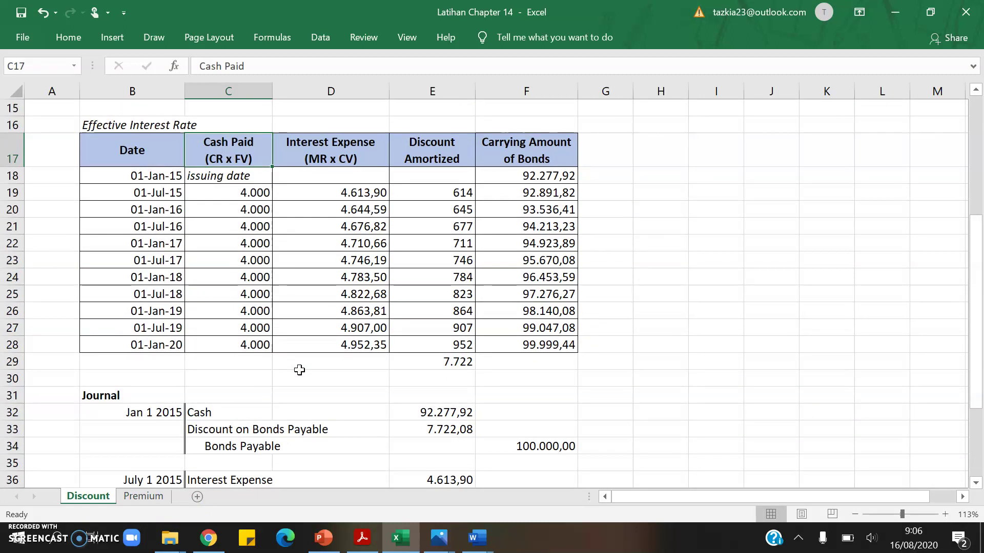
double_click(246, 193)
scroll(351, 241, up, 5)
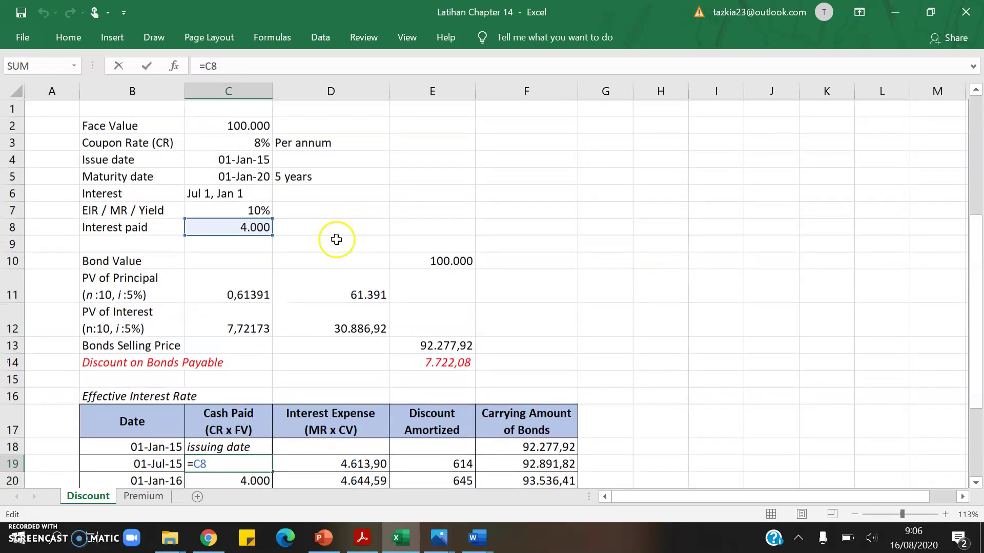
key(Escape)
scroll(299, 276, down, 2)
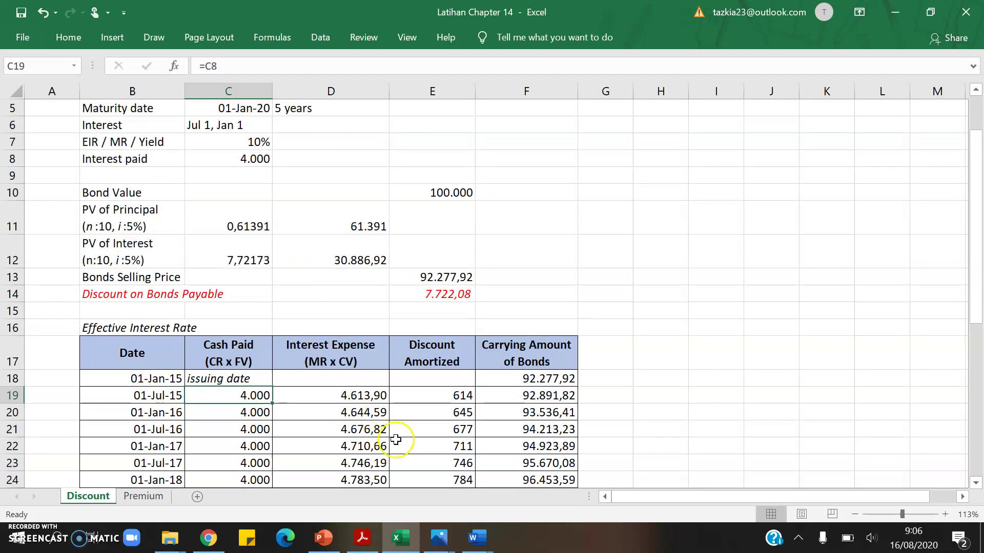
scroll(426, 421, down, 2)
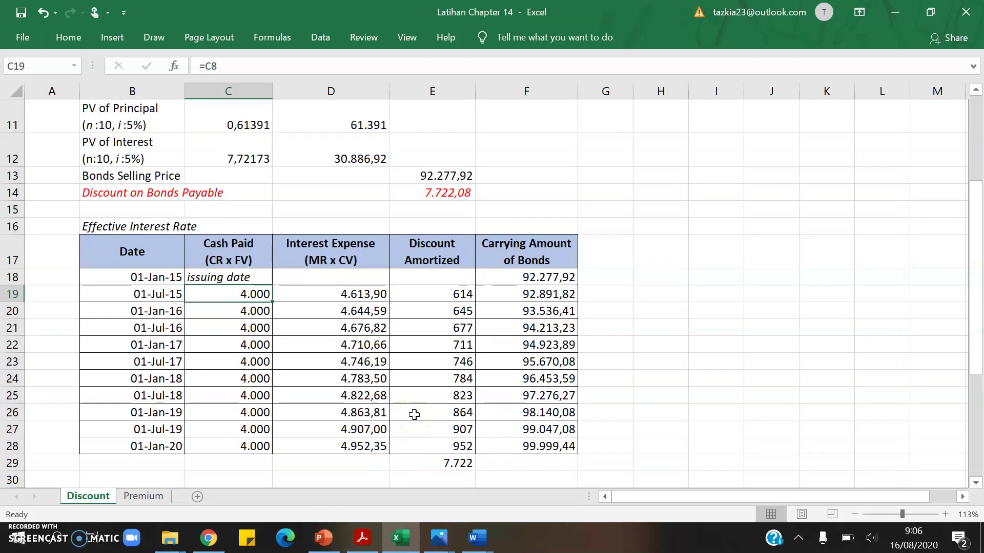
Review the Interest Expense header, the Bonds Selling Price formula in E13 and the yield in C7
click(359, 250)
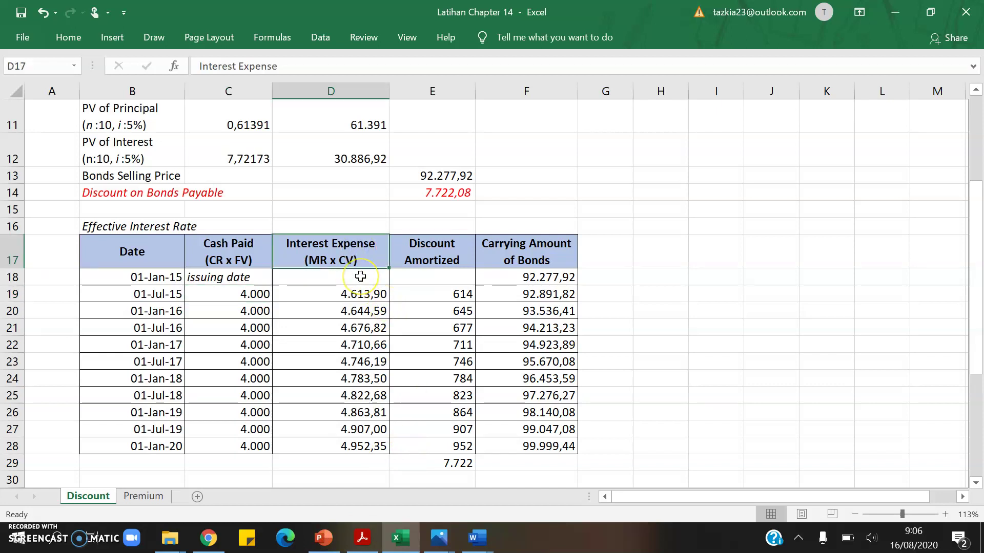
scroll(360, 277, up, 3)
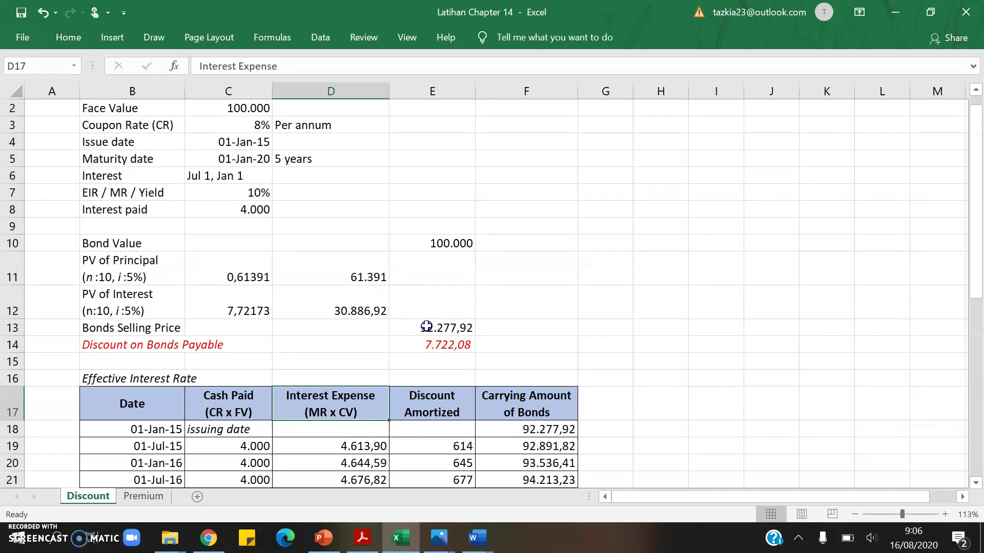
double_click(426, 327)
key(Escape)
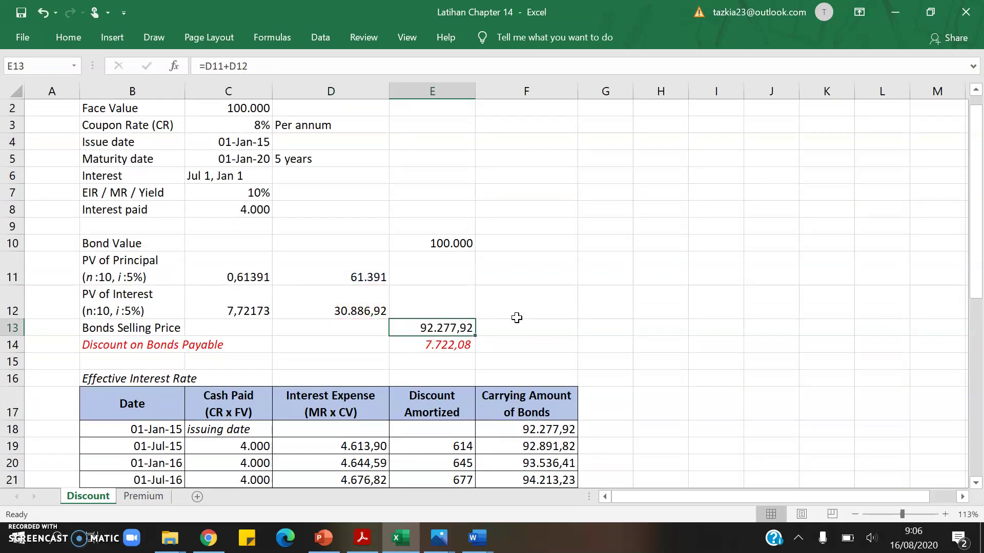
click(239, 195)
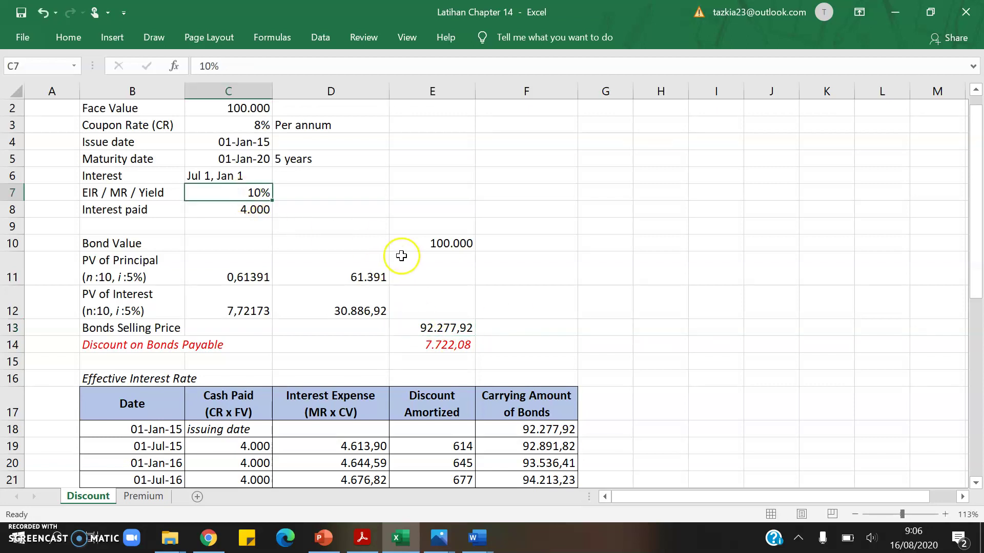
Inspect the first interest expense formula in D19 and the carrying amount and yield cells it references
double_click(360, 444)
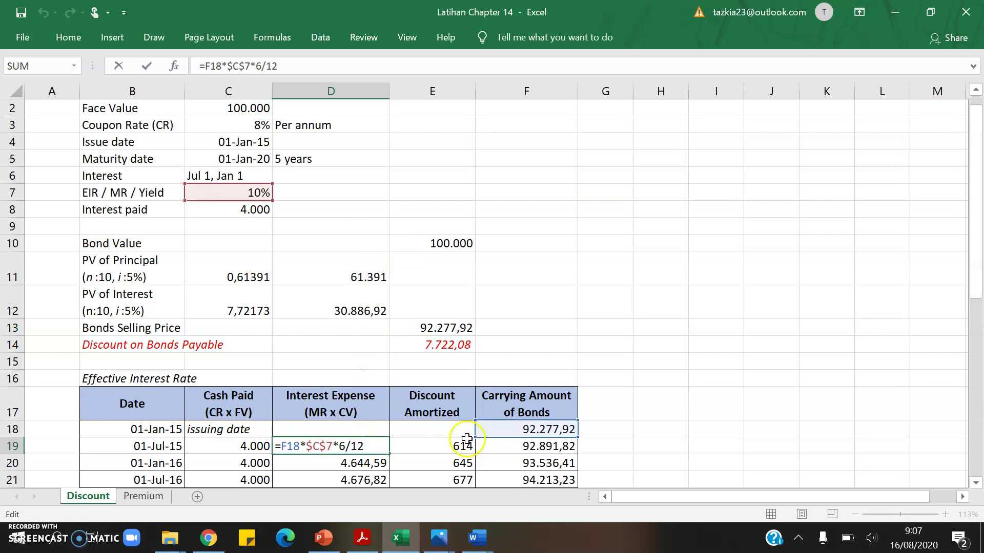
scroll(474, 494, down, 1)
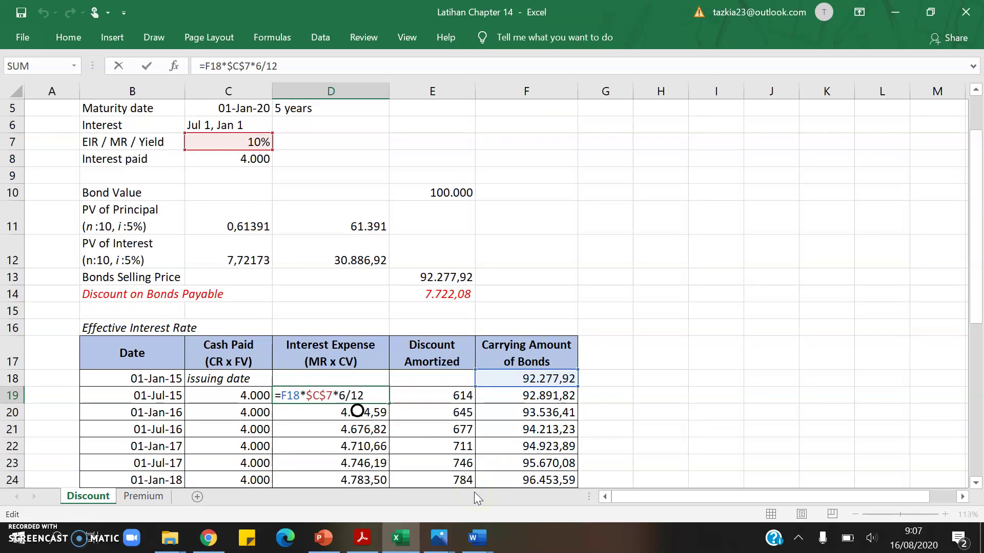
key(Escape)
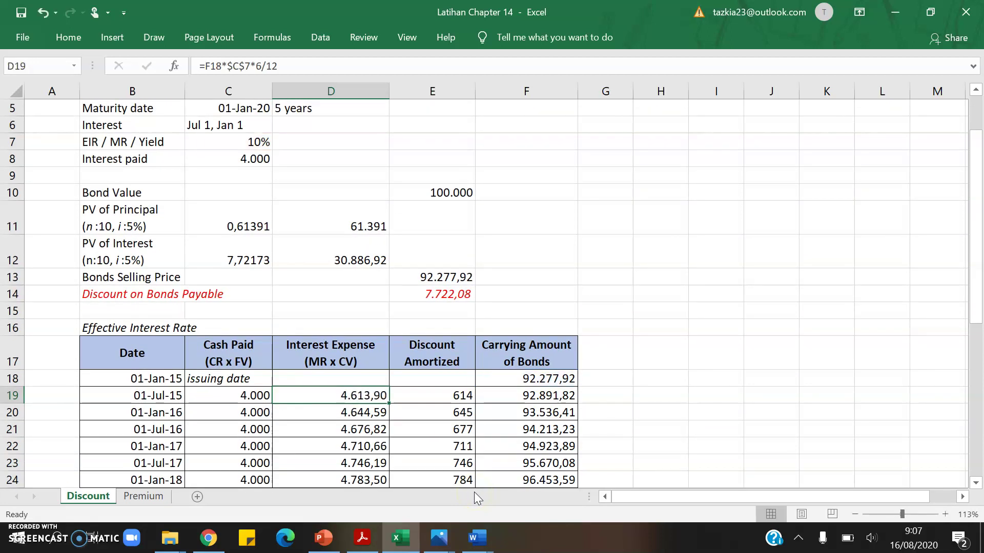
key(F2)
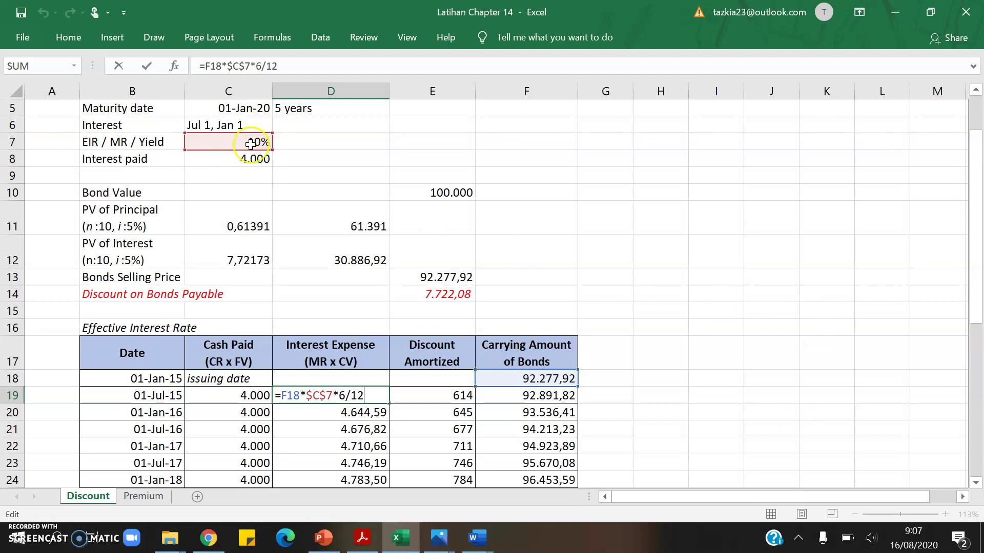
key(ctrl+Return)
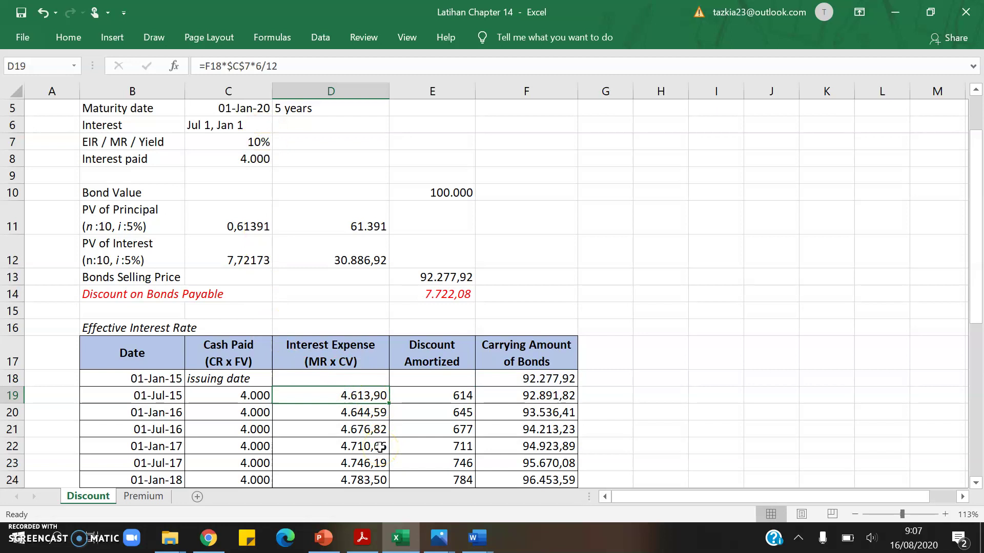
Inspect the Discount Amortized formula in E19 and the interest expense and cash paid cells it references
key(Right)
key(F2)
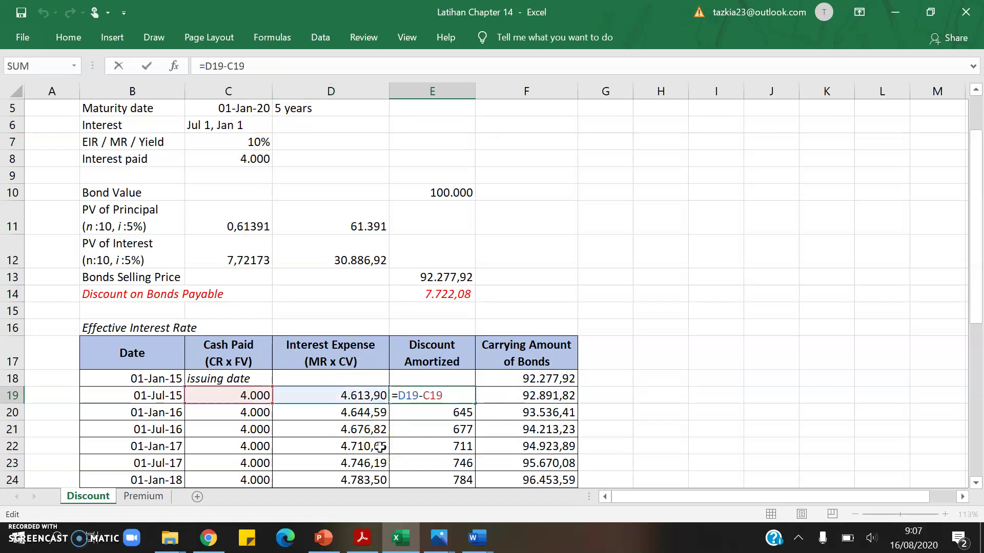
key(ctrl+Return)
key(F2)
key(ctrl+Return)
key(F2)
key(ctrl+Return)
Inspect the interest expense formulas for the following two periods in D20 and D21
key(Left)
key(Down)
key(F2)
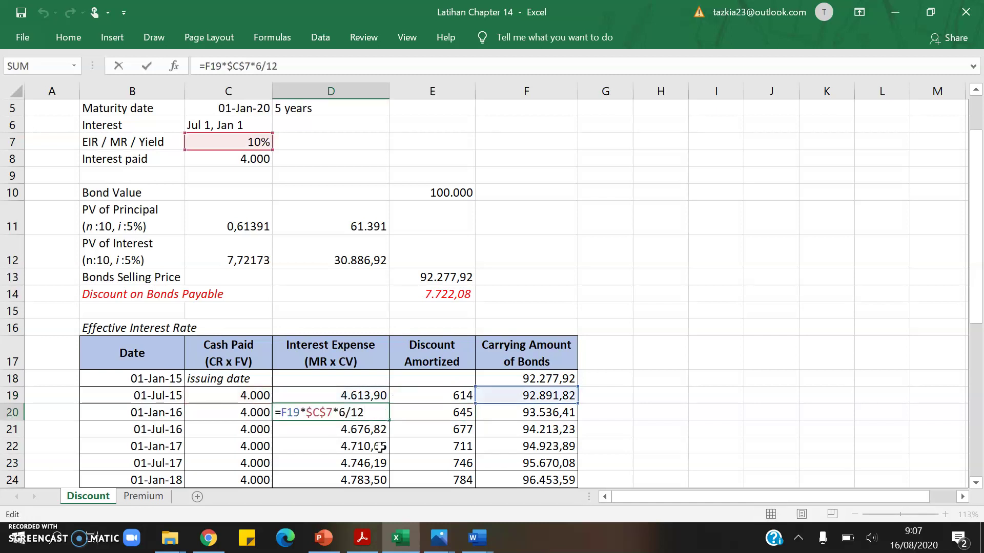
key(Return)
key(F2)
key(ctrl+Return)
Trace the Carrying Amount of Bonds column from the issuing date in F18 down to the final period in F28
key(Up)
key(Up)
key(Right)
key(Right)
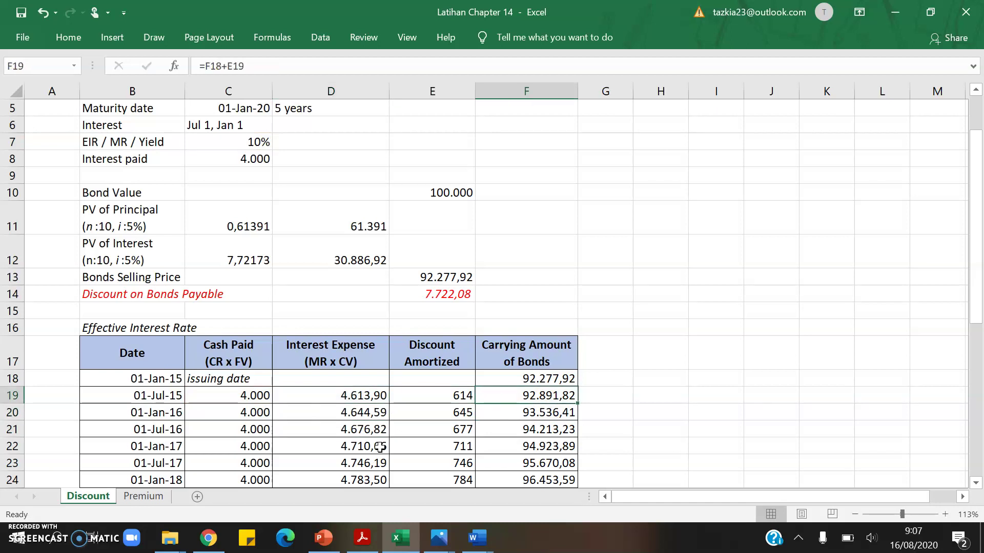
scroll(379, 447, down, 2)
click(529, 309)
key(Down)
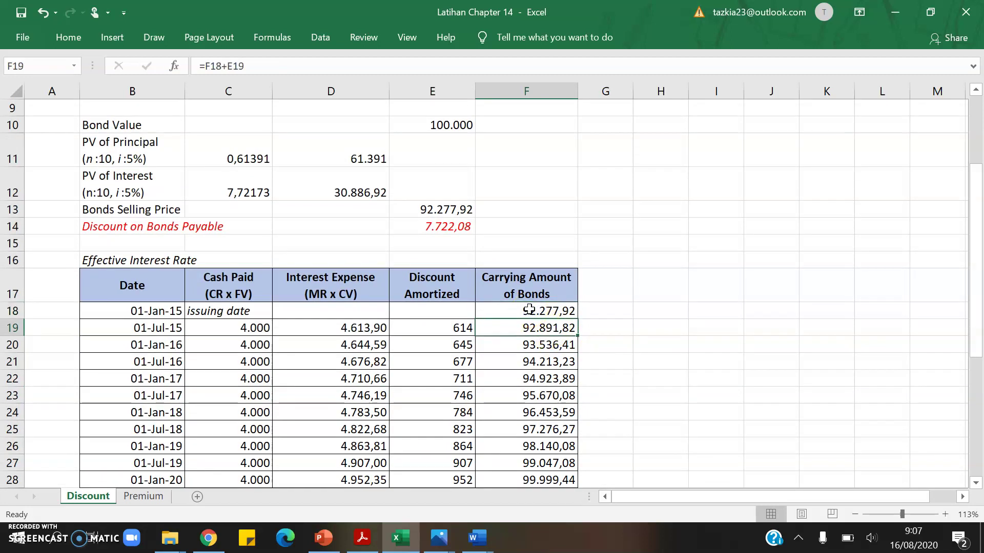
key(Down)
key(Down)
key(Down)
key(Down)
key(Down)
key(Down)
key(Down)
key(Down)
key(Down)
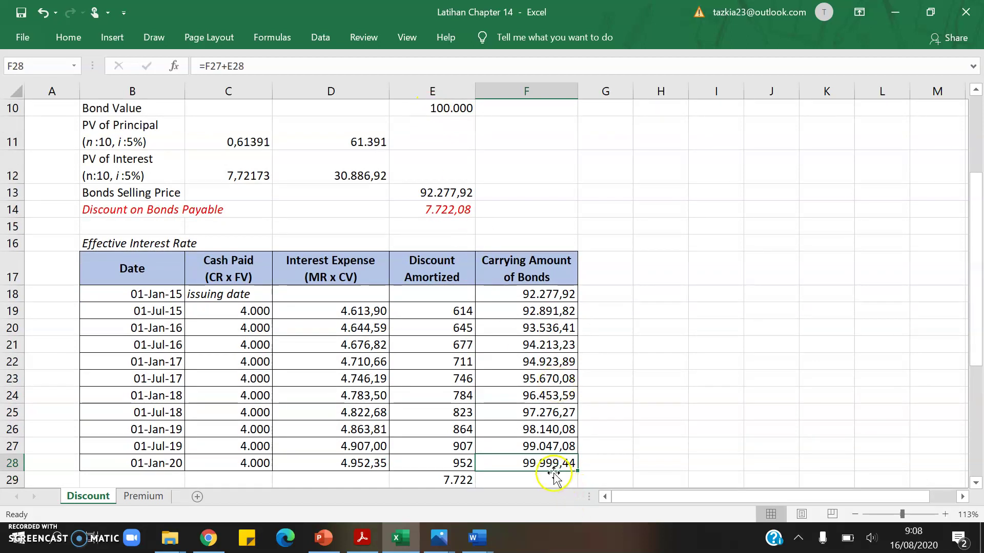
Enter 100000 in G28 beside the final carrying amount and format it with a thousands separator and no decimals
click(599, 464)
text(100000)
key(ctrl+Return)
key(ctrl+shift+1)
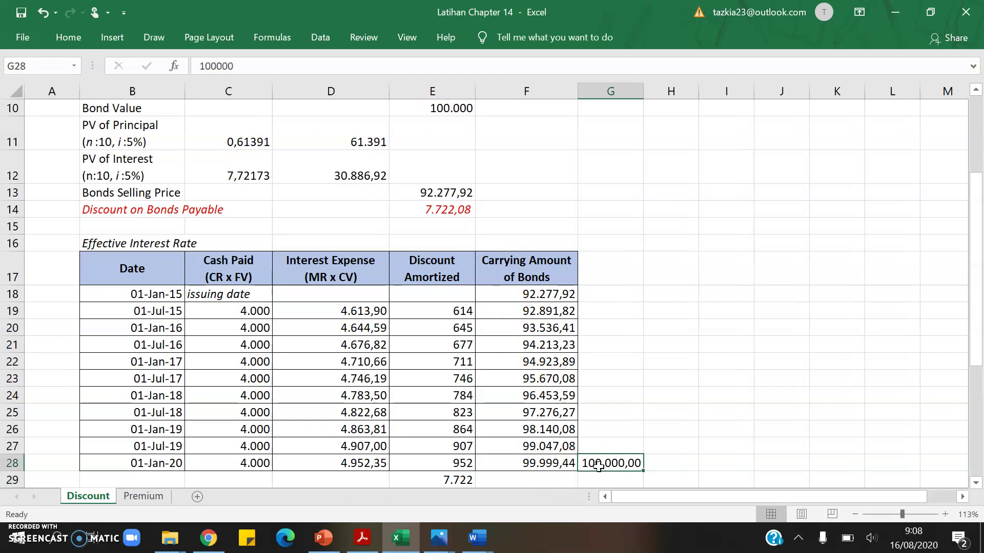
key(ctrl+F1)
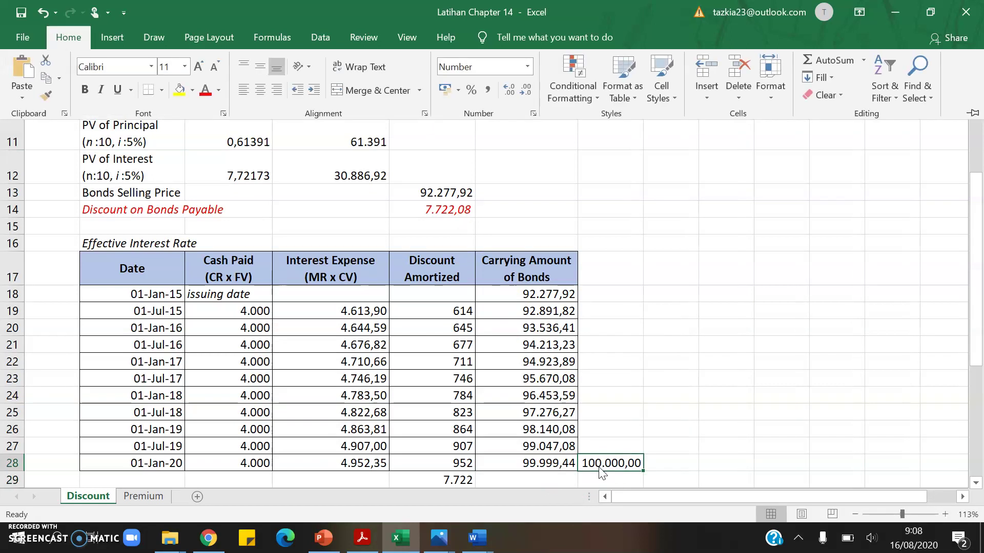
key(ctrl+F1)
key(alt+h)
key(9)
key(alt)
key(h)
key(9)
Compare the final carrying amount in F28 with the Bond Value, Bonds Selling Price and Discount on Bonds Payable in E10, E13 and E14
key(Down)
key(Left)
key(Up)
scroll(598, 466, up, 2)
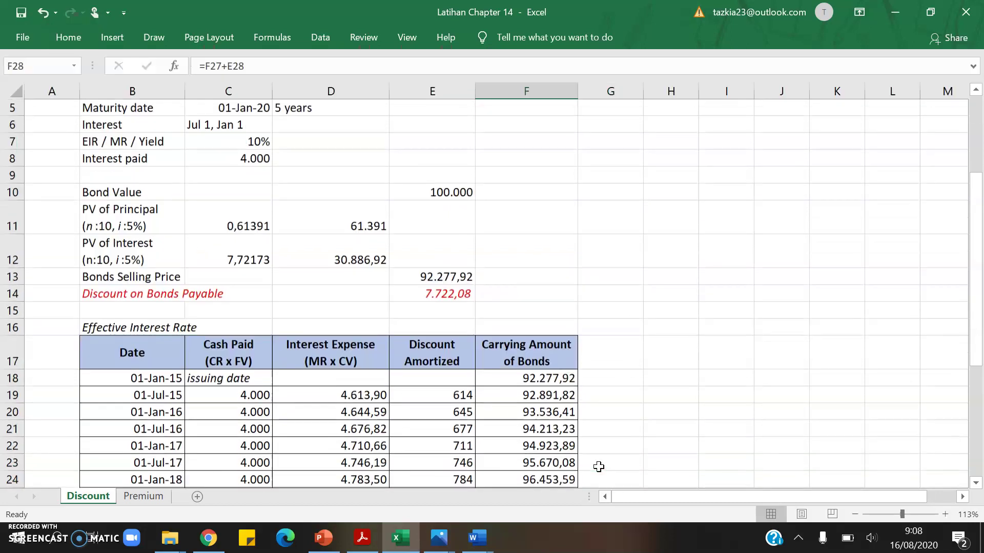
click(430, 277)
click(457, 189)
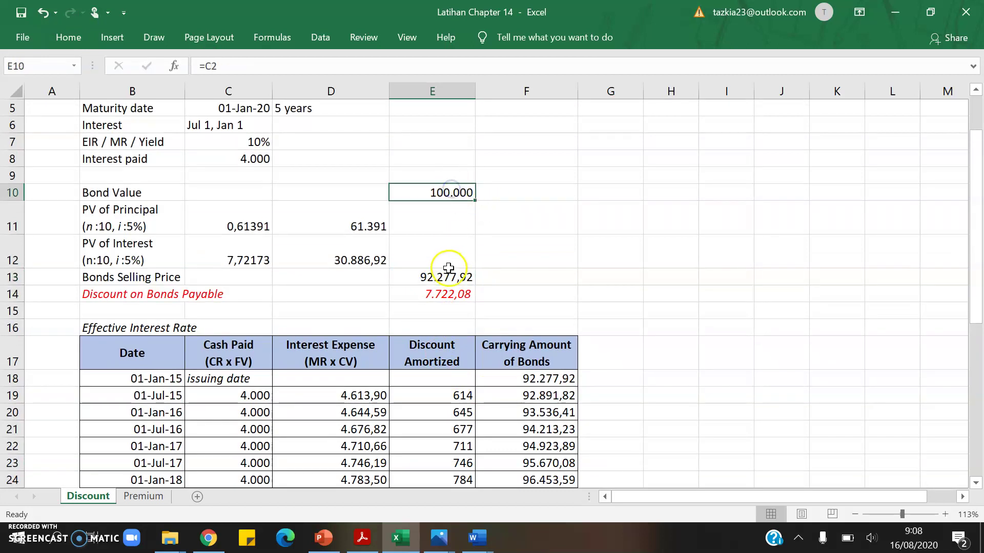
click(448, 276)
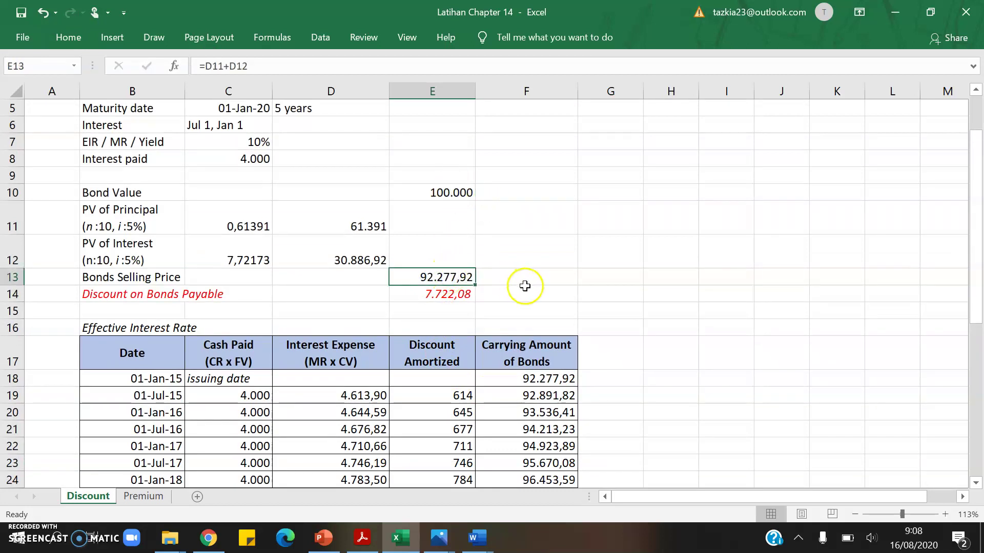
click(459, 198)
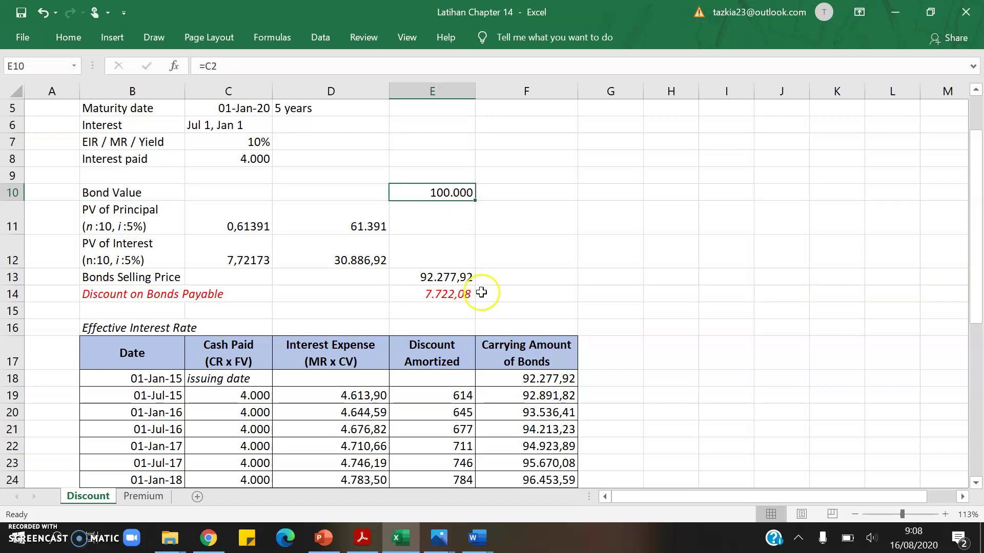
scroll(483, 232, down, 4)
scroll(483, 232, up, 4)
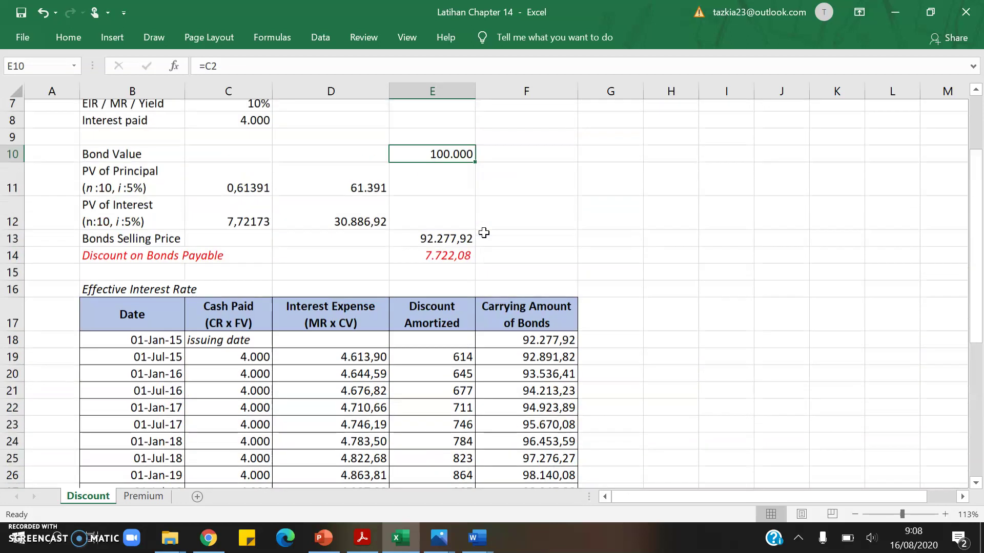
click(448, 297)
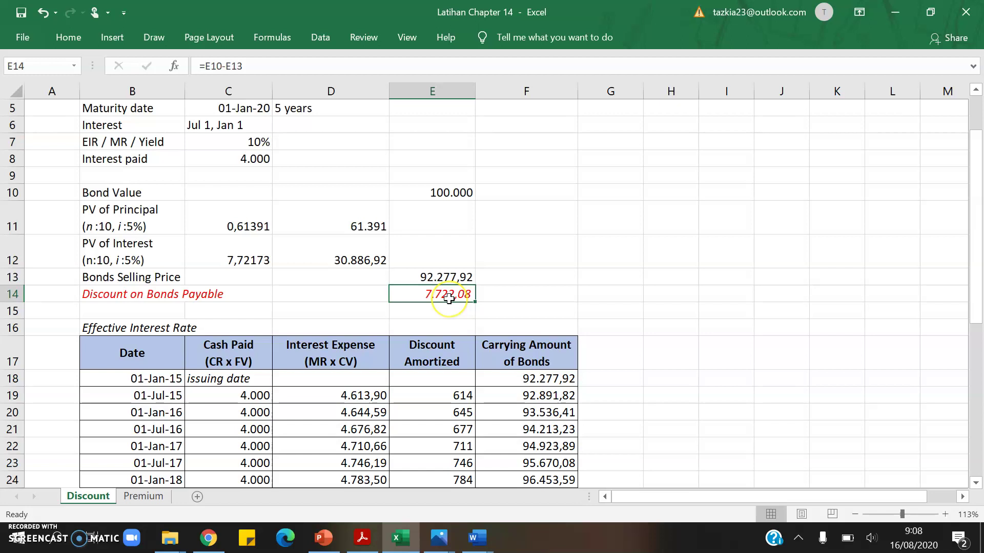
scroll(501, 310, down, 2)
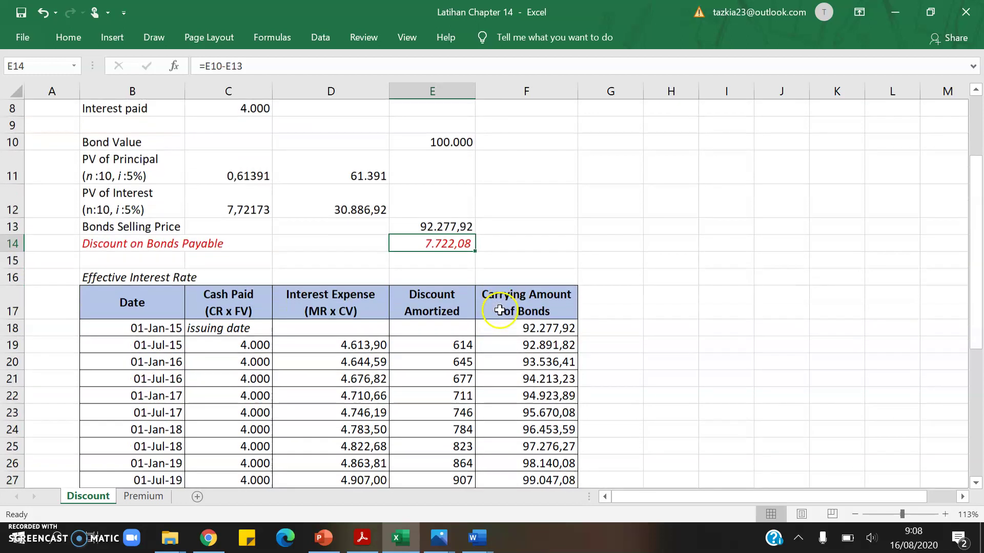
Compare the interest expense formulas in D19 and D20 to see which carrying amount each period uses
double_click(373, 292)
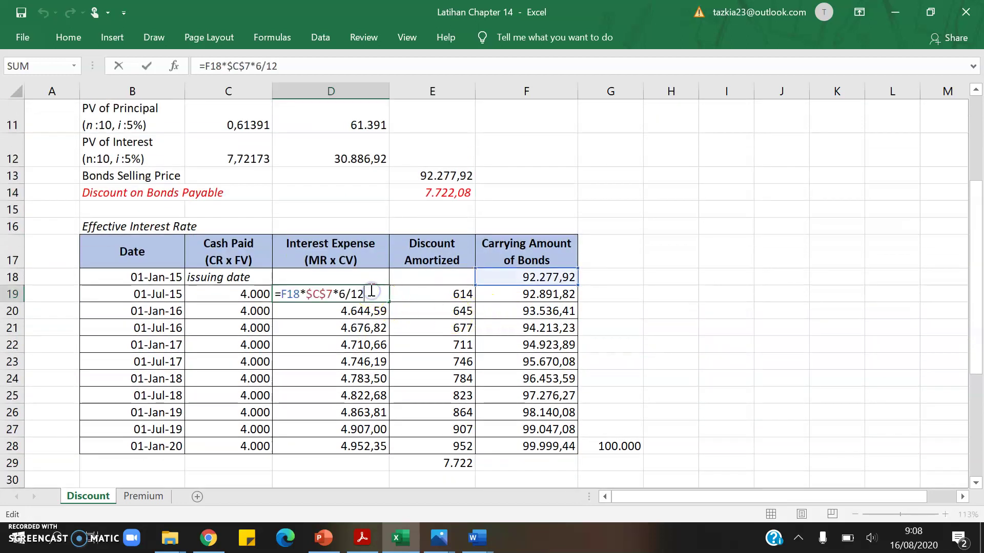
key(Escape)
click(360, 305)
double_click(354, 309)
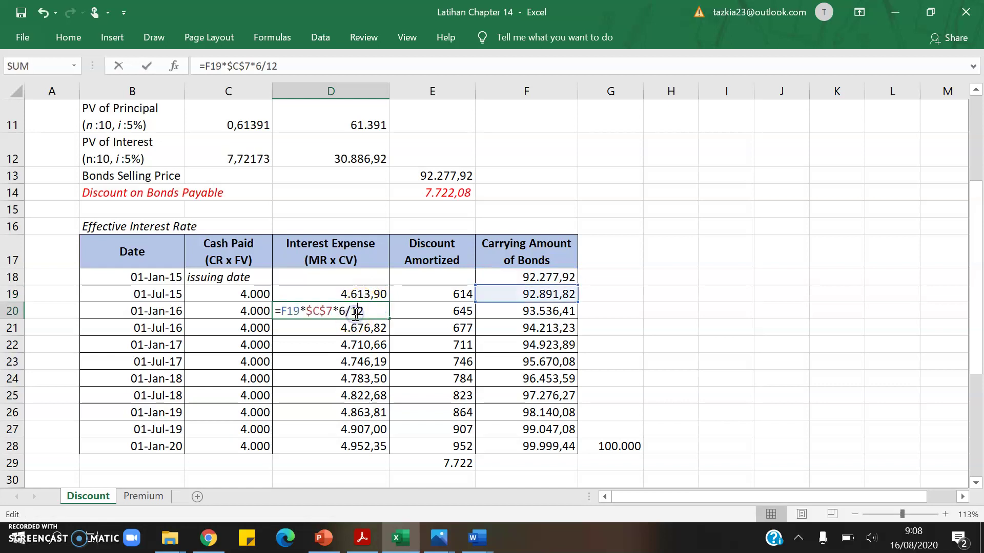
key(Escape)
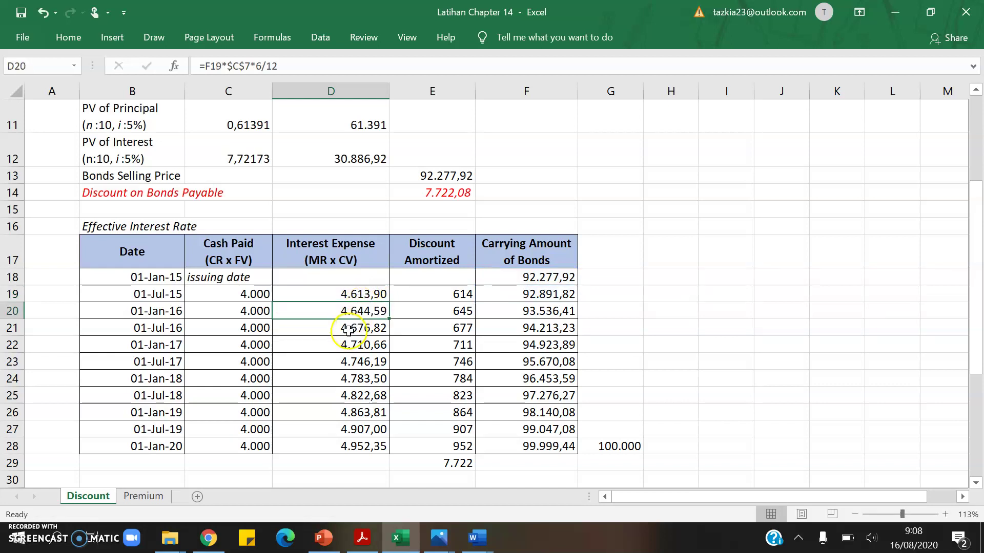
Check the interest expense formulas in D21 through D24 against the Carrying Amount of Bonds column from F18 to F25
double_click(352, 329)
key(Escape)
click(354, 345)
double_click(353, 346)
key(Escape)
click(358, 362)
double_click(349, 365)
key(Escape)
double_click(348, 378)
key(Escape)
drag(546, 277, 509, 396)
click(347, 362)
Trace the Cash Paid value in C19 to the Interest paid formula in C8 and review the column down to the final period
click(250, 294)
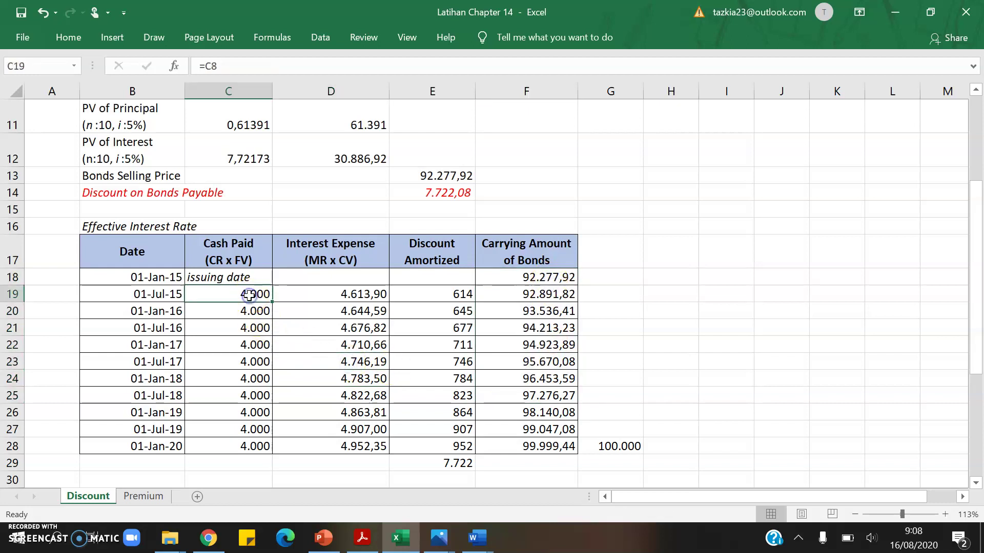
double_click(249, 295)
scroll(256, 358, up, 3)
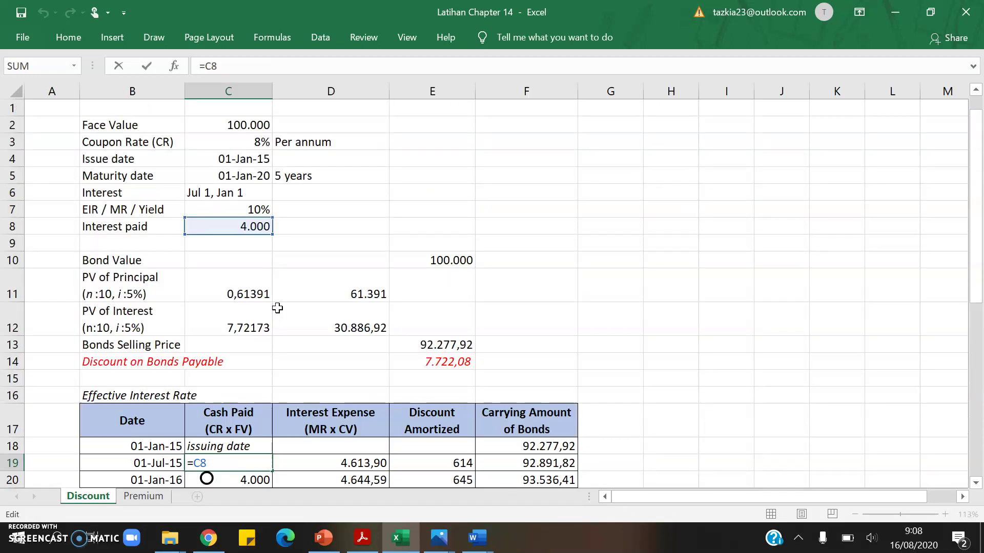
key(Escape)
double_click(239, 229)
key(Escape)
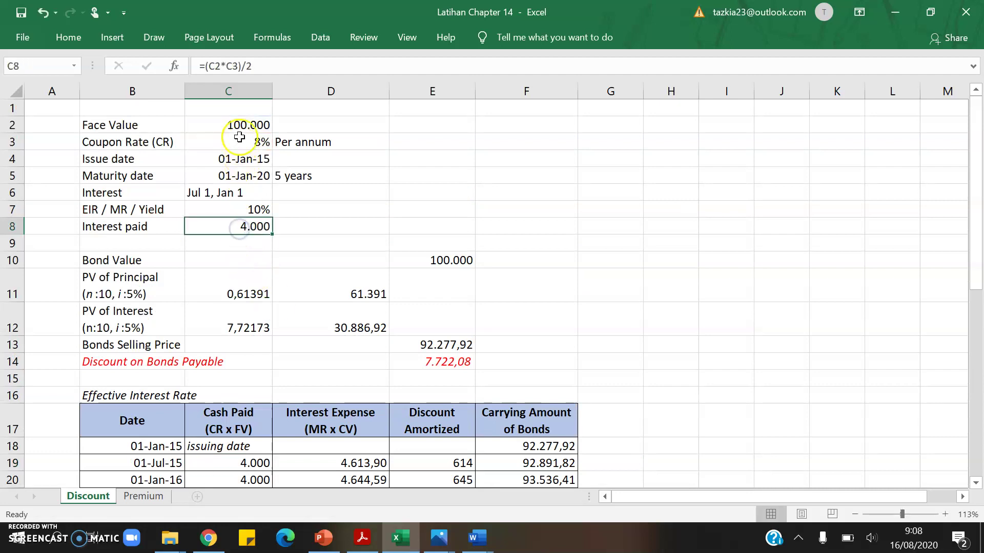
scroll(259, 256, down, 2)
scroll(259, 257, down, 3)
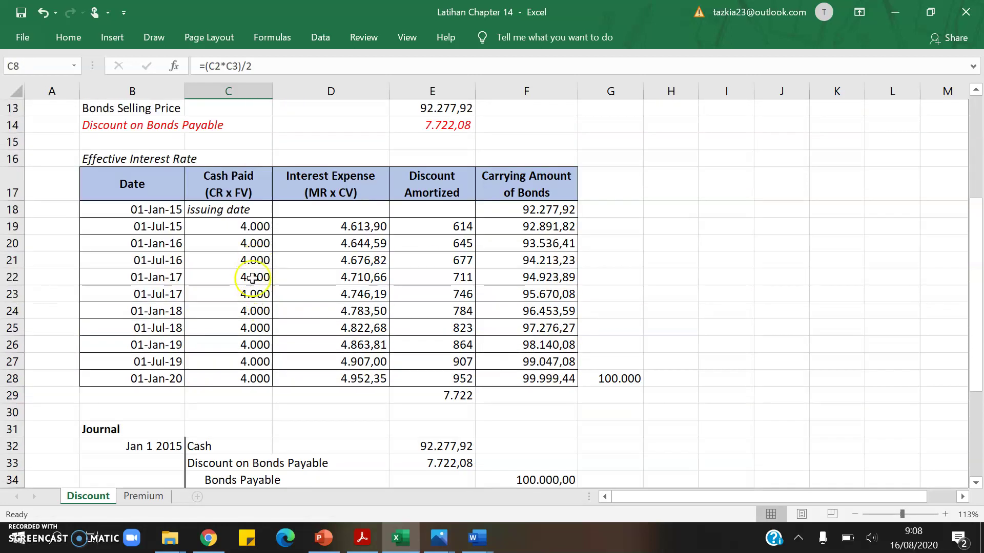
drag(253, 226, 229, 372)
click(297, 390)
Compare the interest expense of the first period in D19 with that of the last period in D28
click(361, 224)
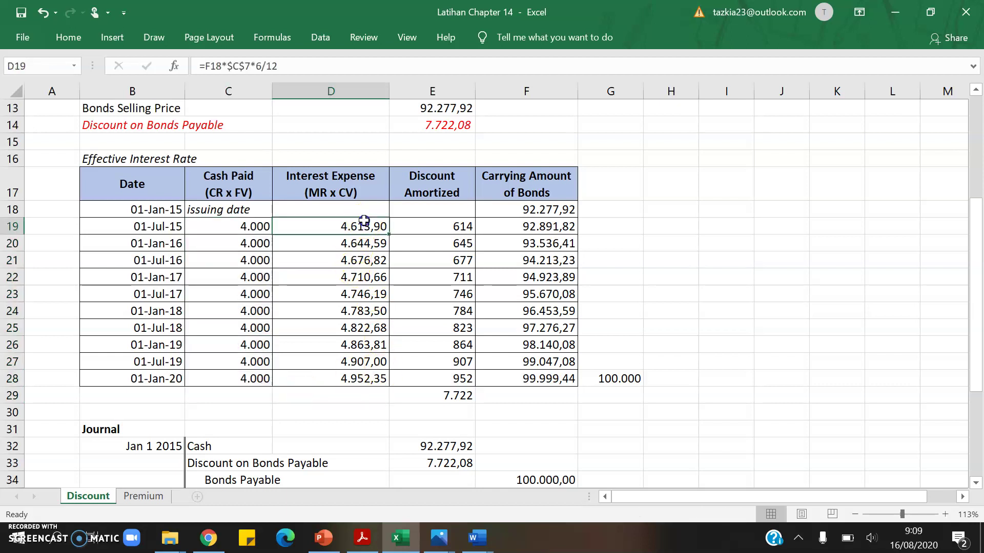
click(331, 379)
click(635, 313)
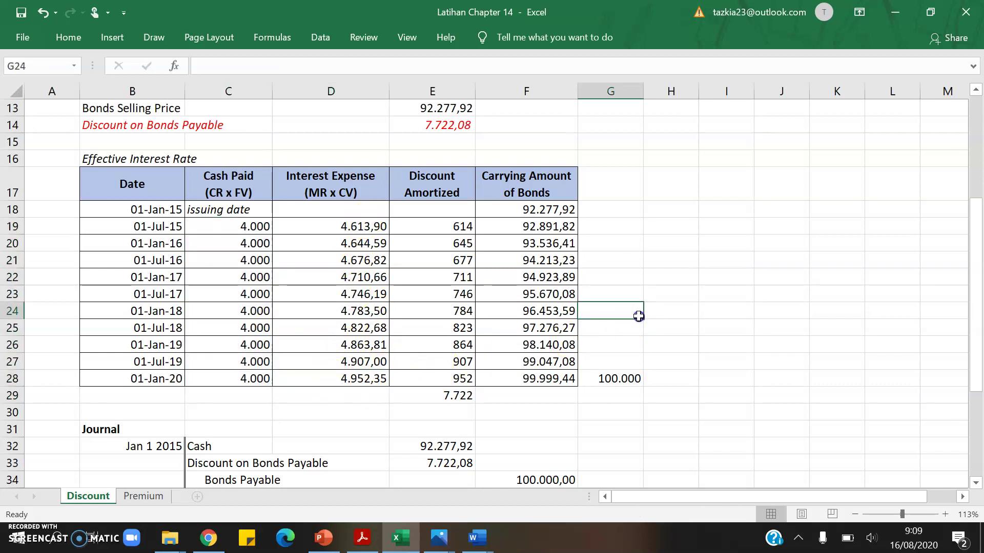
Extend the table title in B16 to read "Effective Interest Rate method"
click(112, 155)
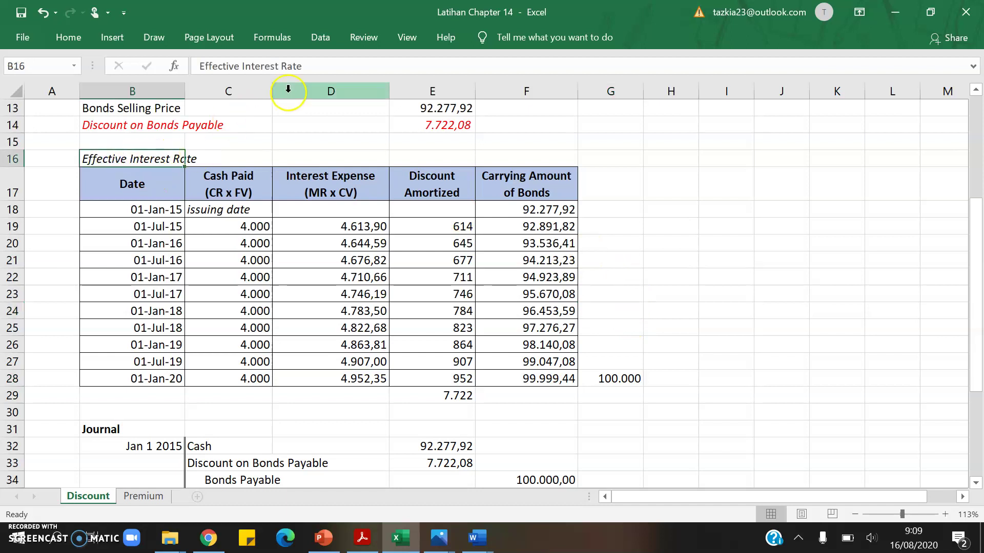
click(314, 66)
text(metho)
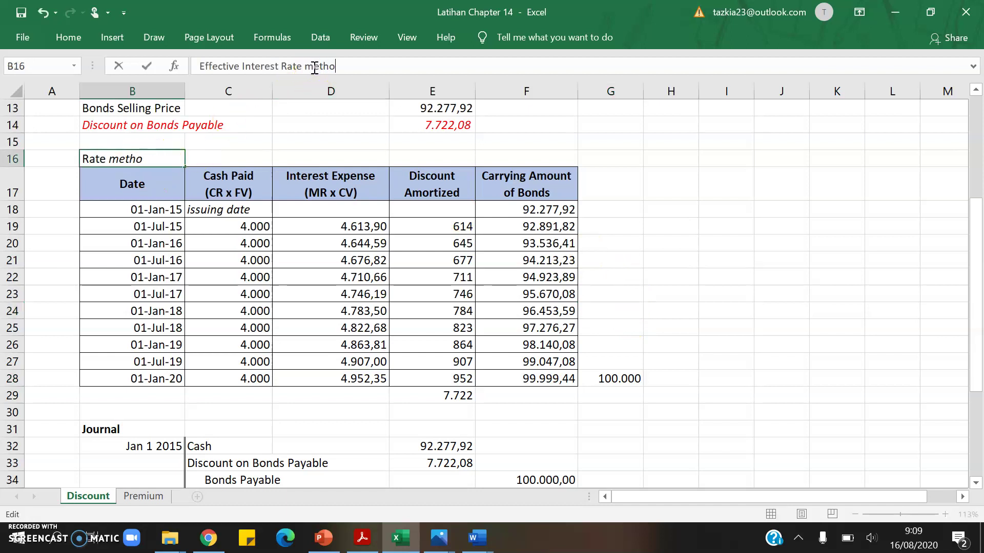
text(d)
key(Return)
click(537, 223)
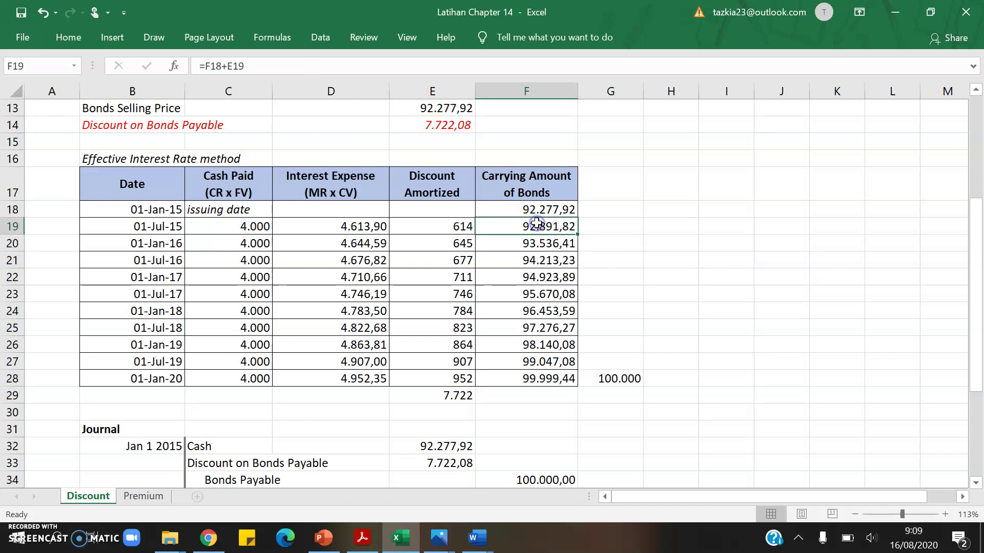
click(634, 255)
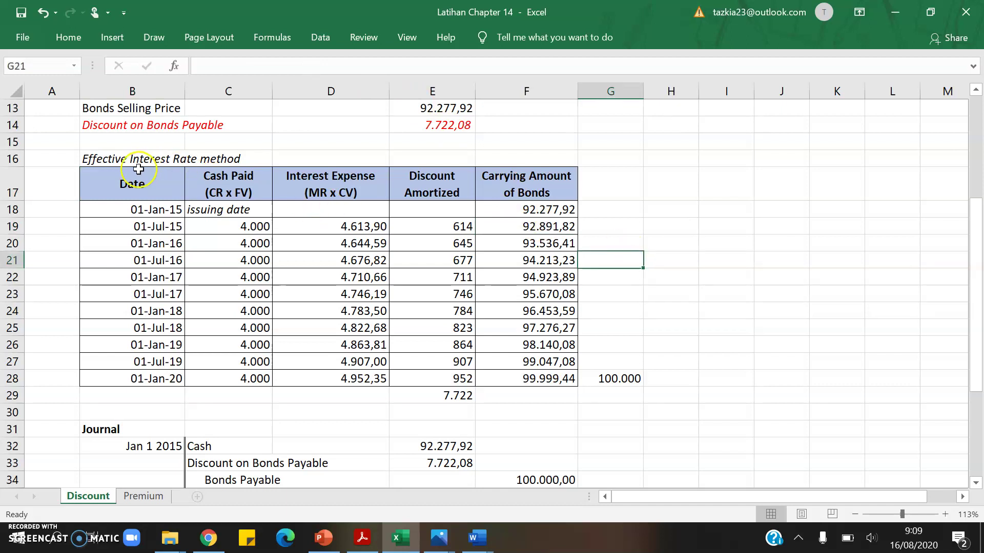
click(100, 161)
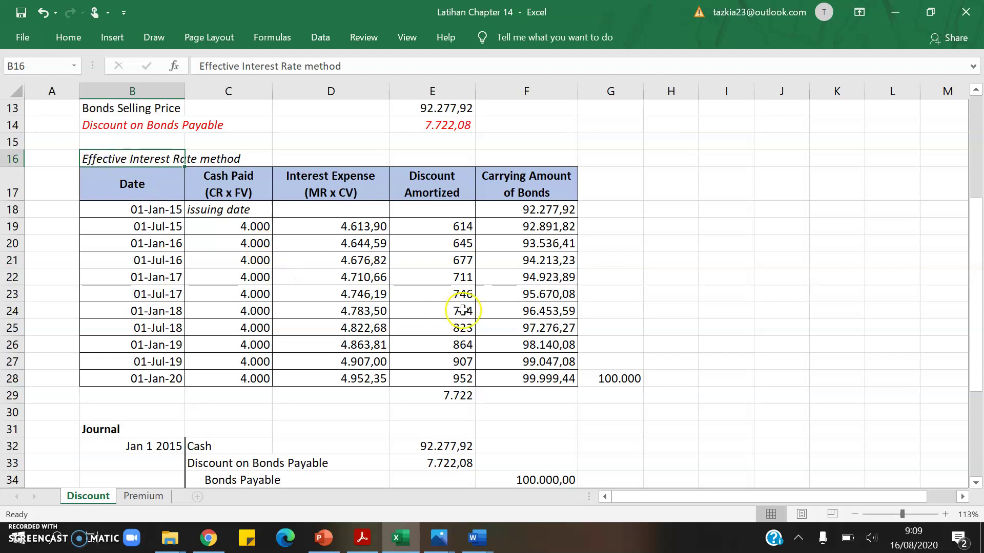
scroll(646, 351, up, 3)
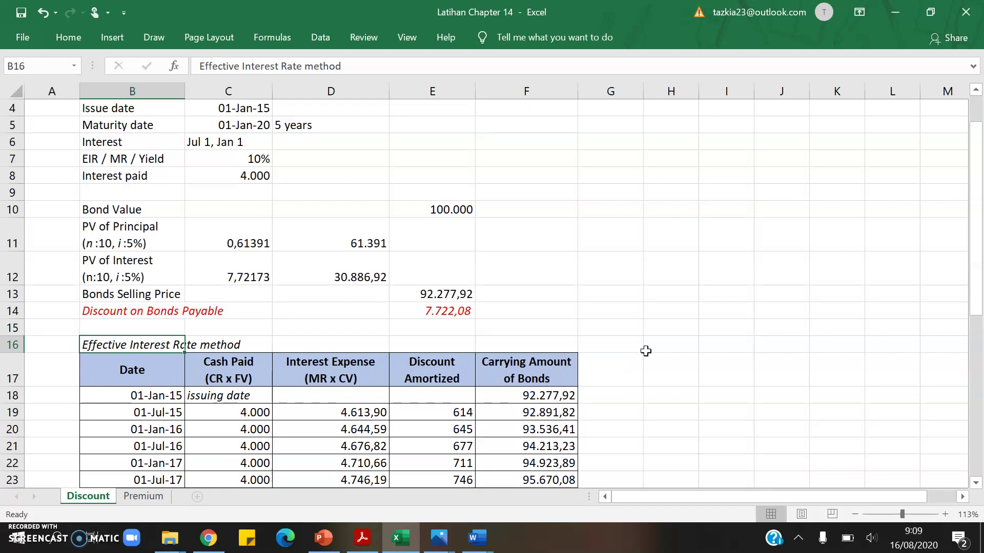
Fill the issuing date row of the amortization table, B18:F18, with yellow
scroll(645, 351, down, 1)
click(250, 349)
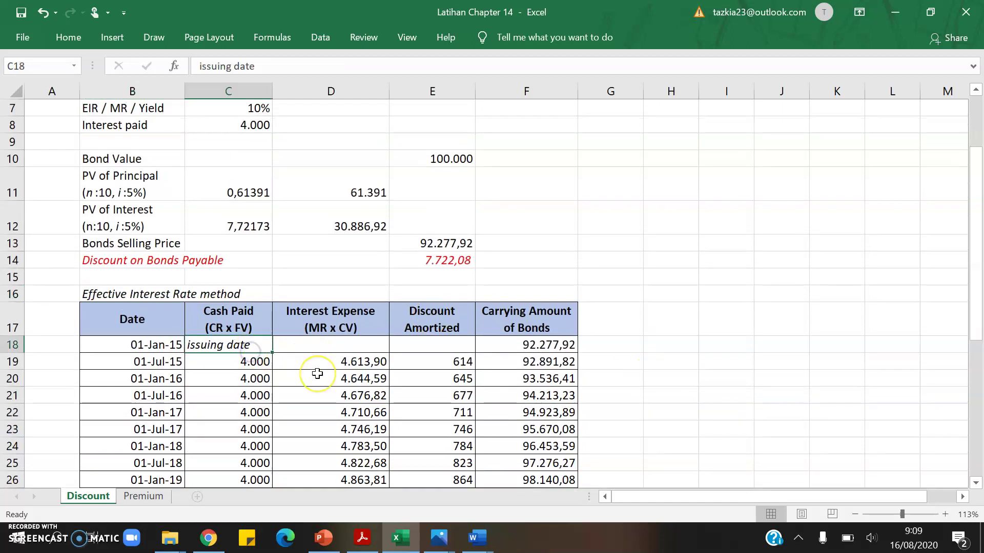
key(Left)
key(shift+Right)
key(shift+Right)
key(shift+Right)
key(shift+Right)
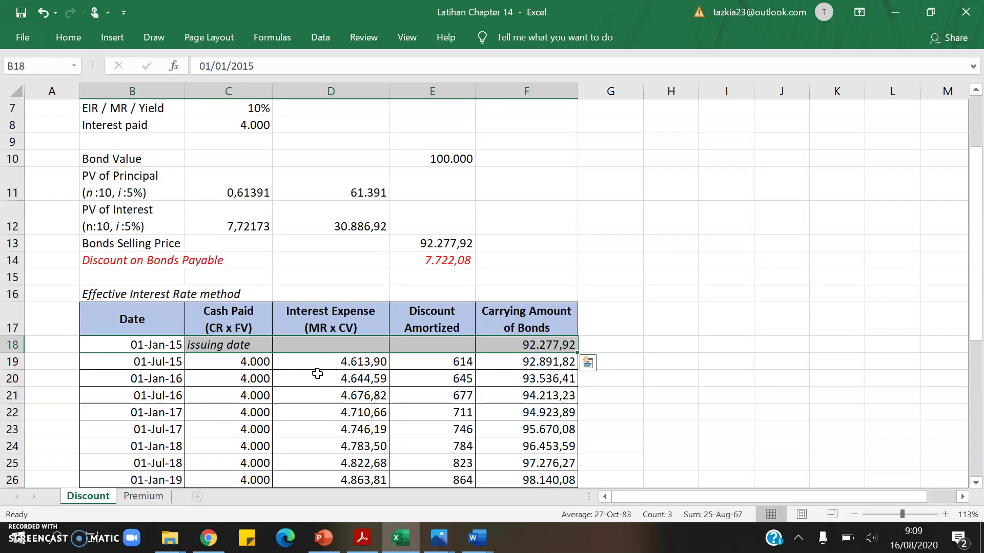
click(79, 37)
click(180, 90)
click(345, 404)
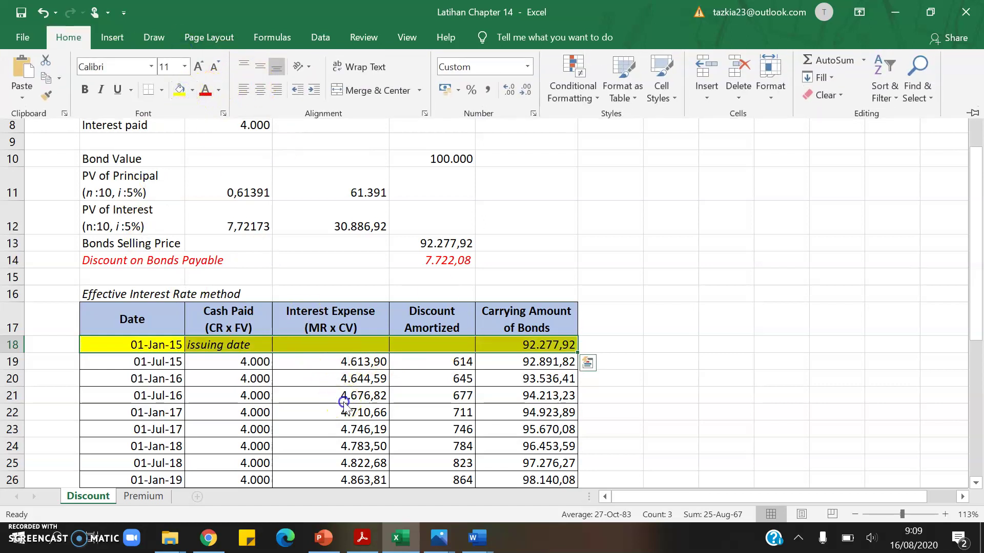
Inspect the formula behind the issuing date's carrying amount in F18 without changing it
click(524, 346)
double_click(524, 347)
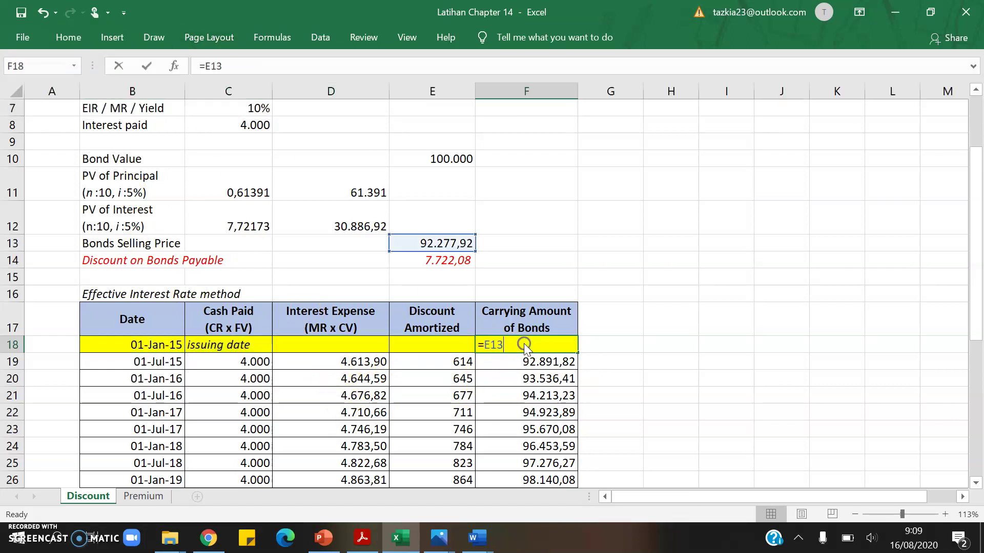
key(Escape)
Trace the Cash and Discount on Bonds Payable amounts of the Jan 1 2015 journal entry in E32 and E33 to their source cells
scroll(200, 353, down, 1)
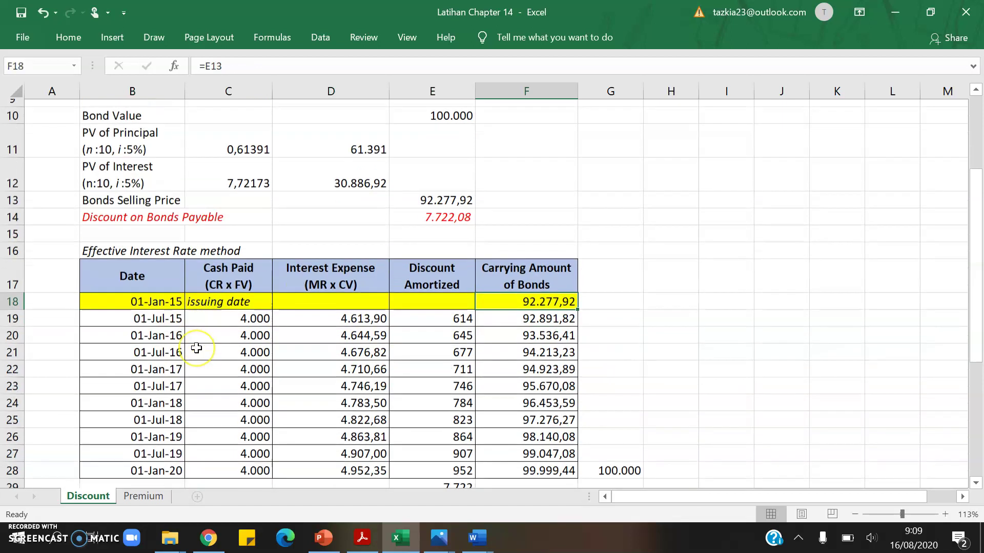
scroll(195, 346, down, 6)
scroll(195, 347, up, 4)
ctrl+scroll(288, 359, up, 1)
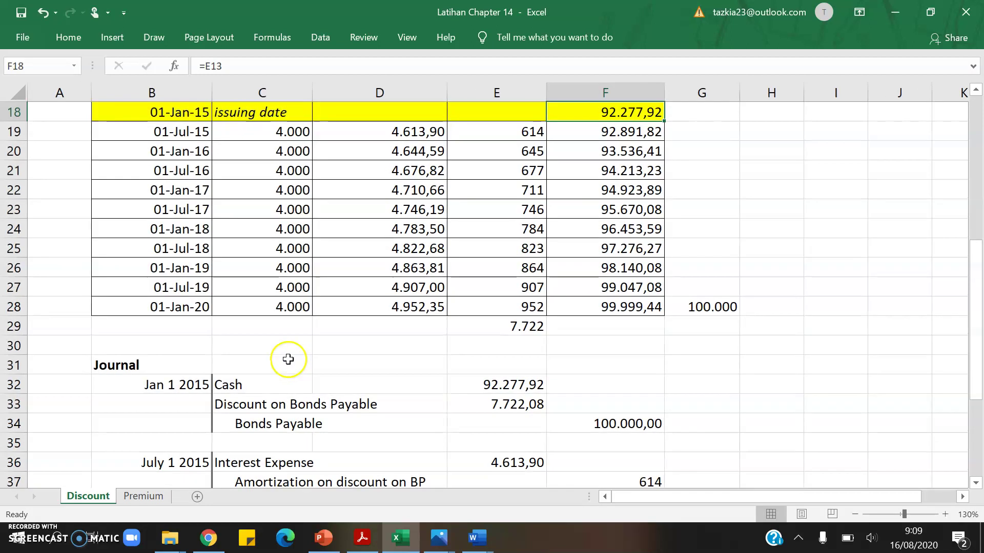
click(187, 386)
click(263, 384)
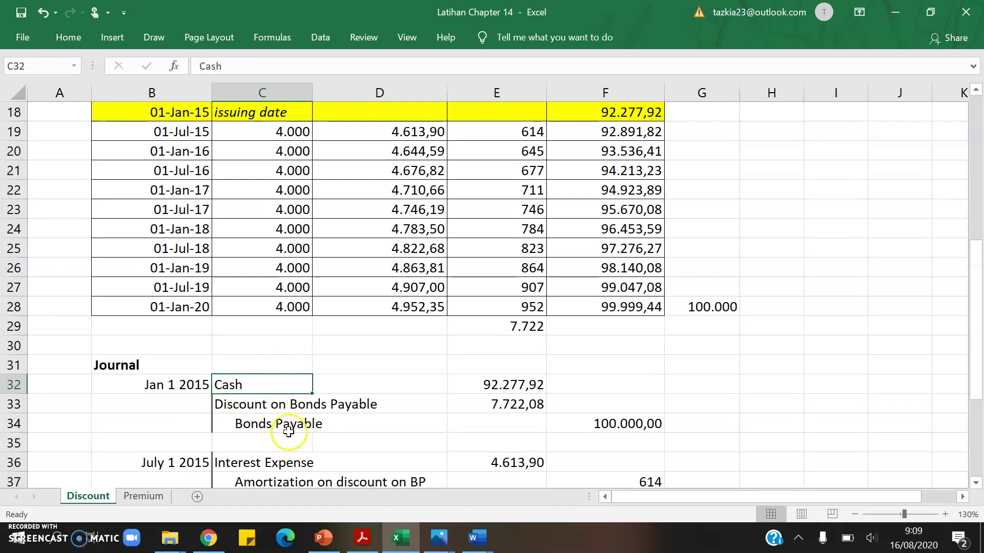
click(471, 390)
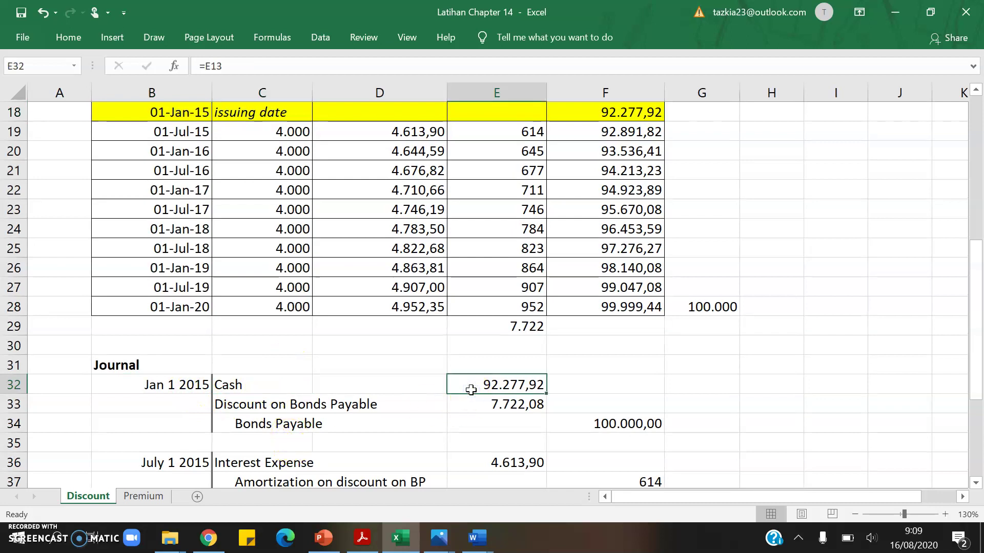
key(ctrl+bracketleft)
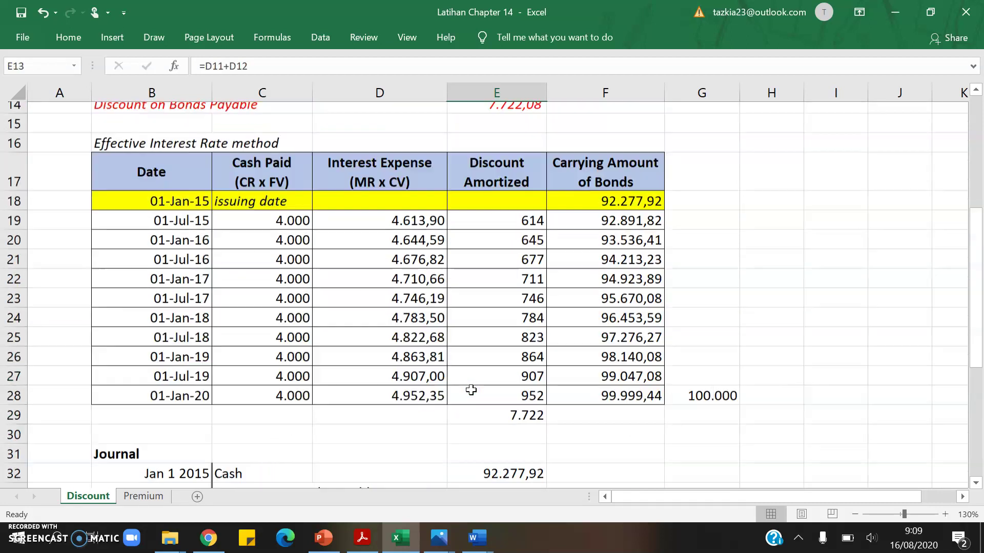
scroll(471, 390, down, 1)
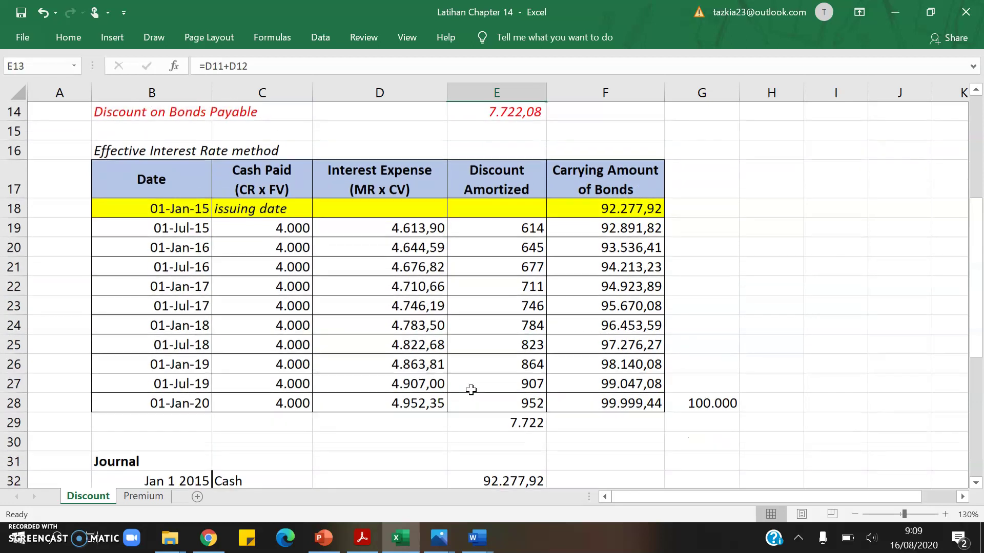
ctrl+scroll(475, 389, down, 2)
double_click(409, 460)
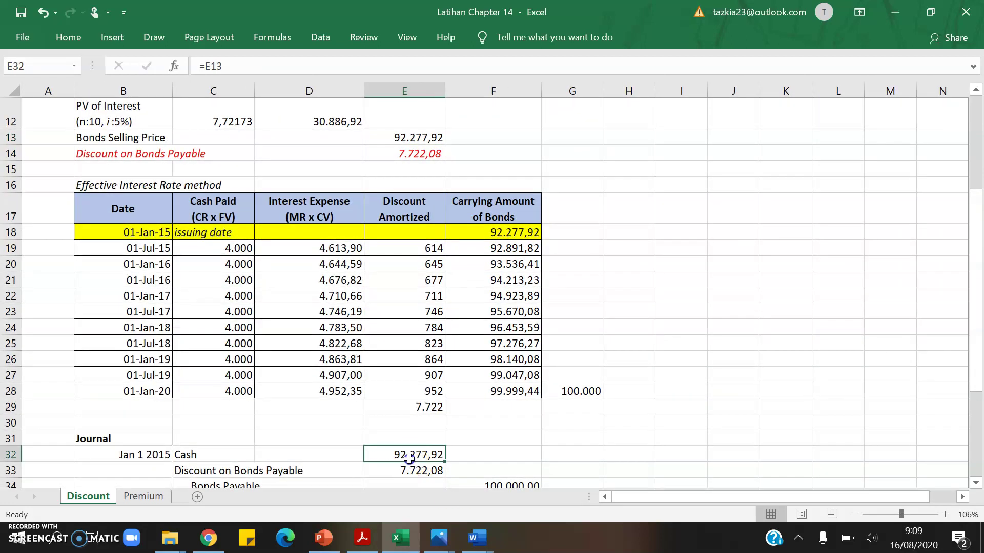
key(Escape)
double_click(401, 475)
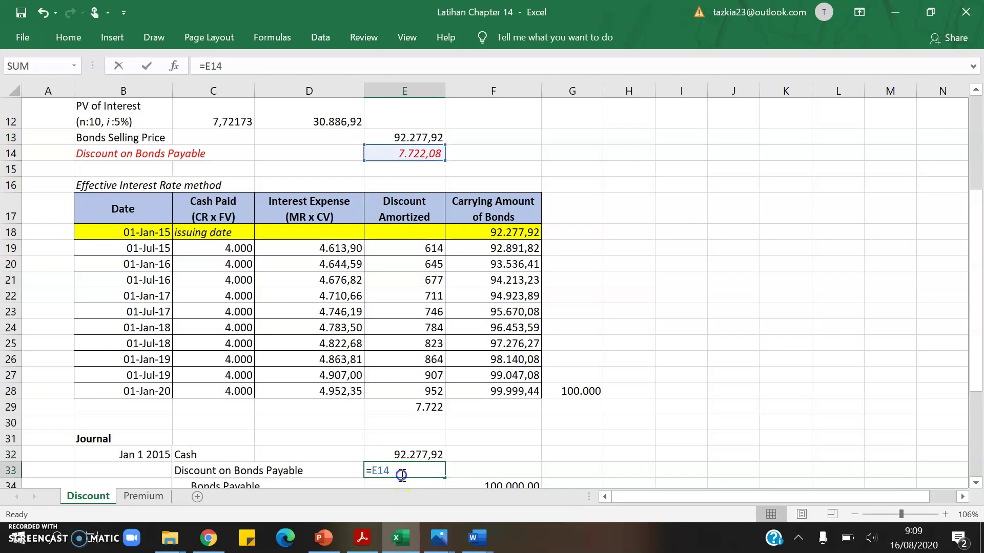
key(Escape)
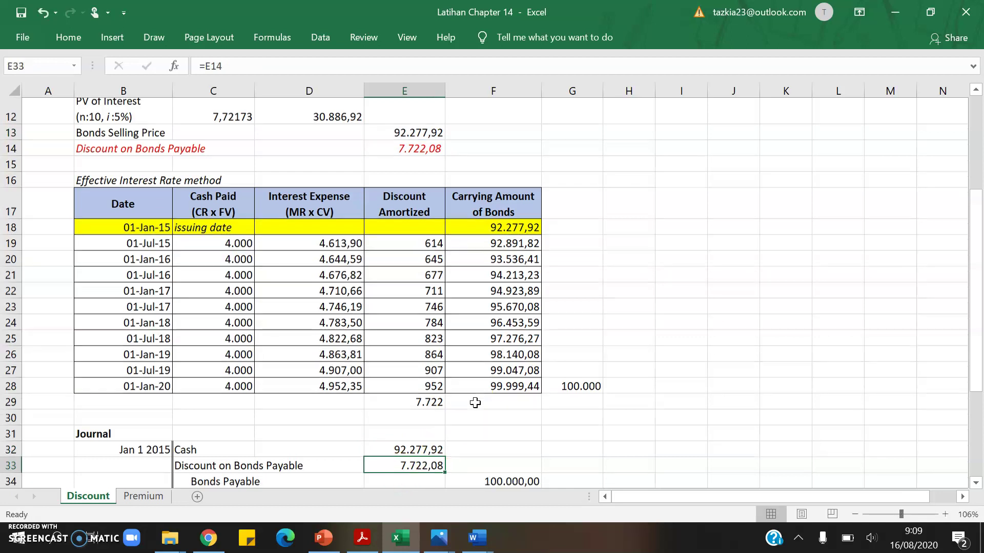
Compare the debits in E32 and E33 of the Jan 1 2015 entry with the Bonds Payable credit in F34
scroll(475, 403, down, 1)
scroll(492, 459, down, 1)
click(493, 458)
scroll(493, 458, down, 3)
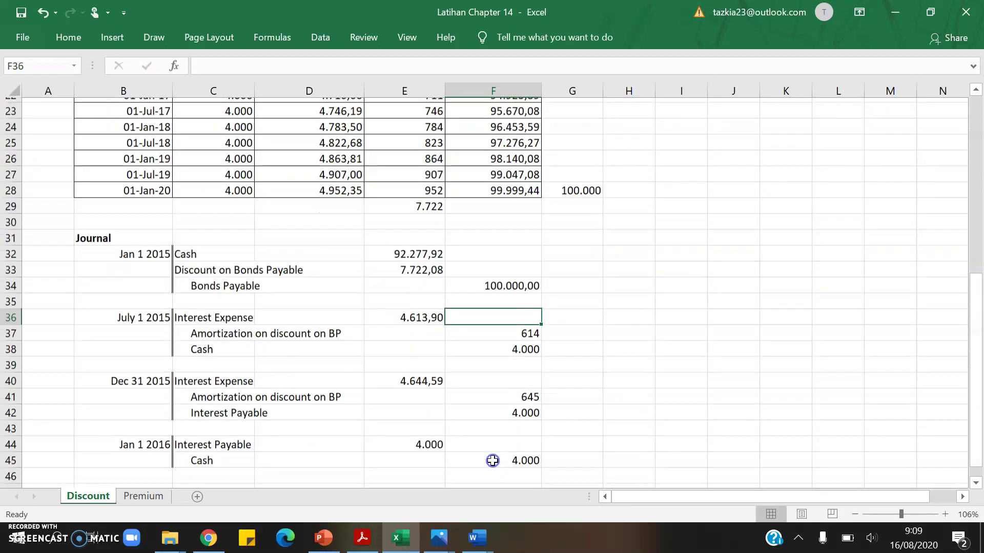
scroll(461, 410, up, 2)
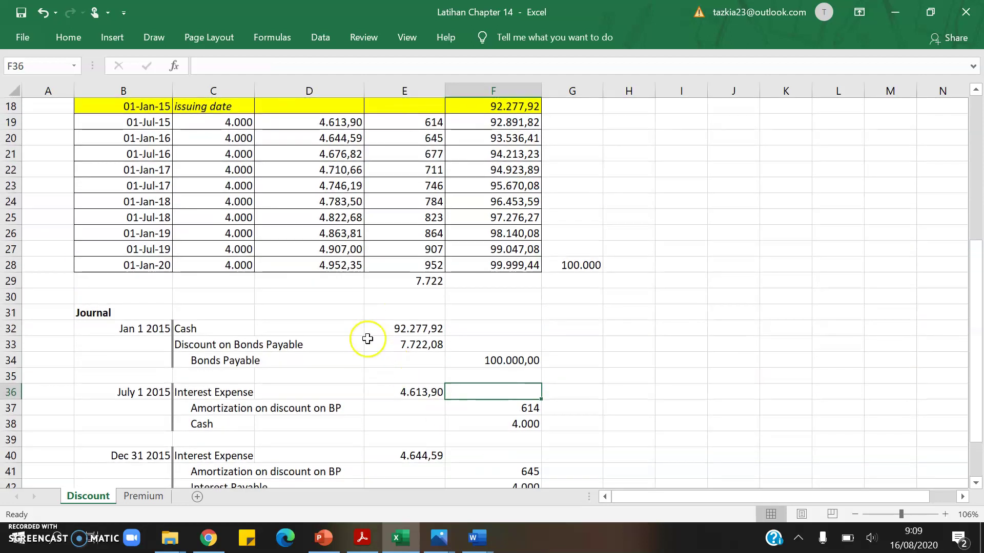
click(369, 322)
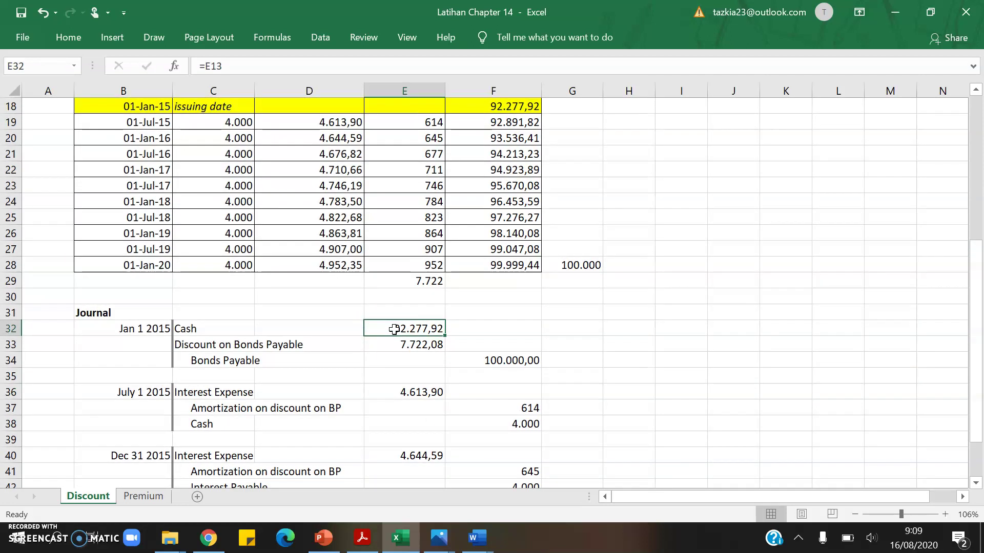
click(501, 360)
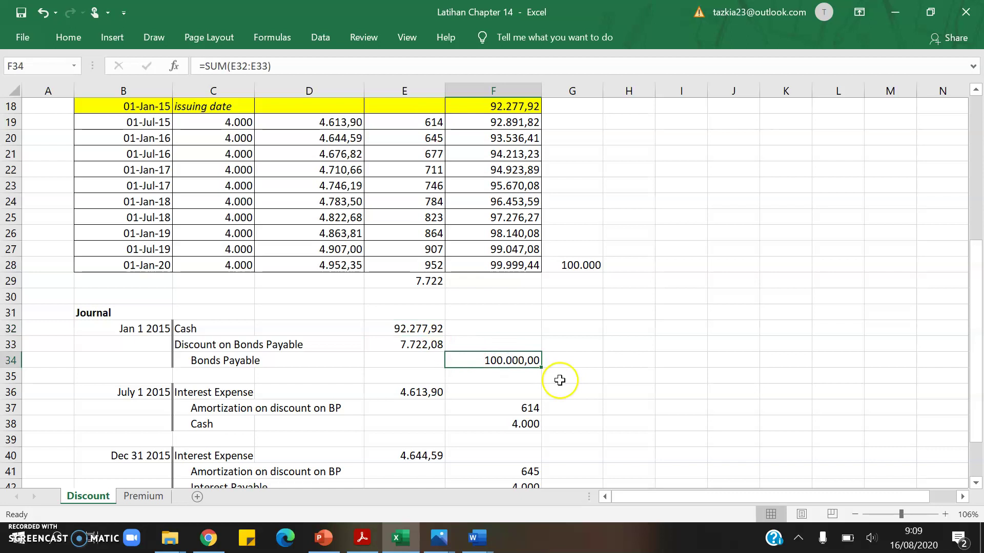
click(429, 343)
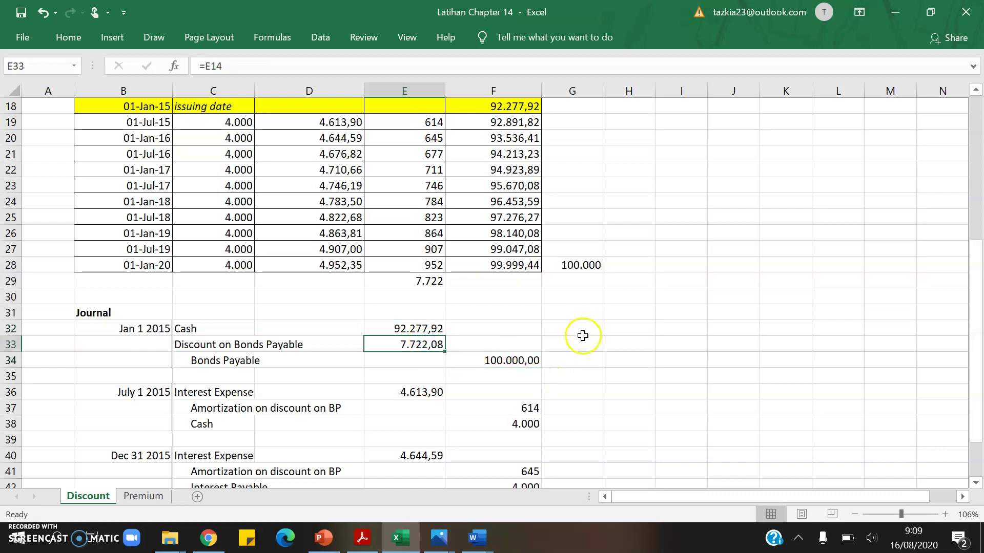
Enter the alternative entry's accounts, Cash in G32 and Bonds Payable in G33, and indent Bonds Payable two levels
click(582, 332)
text(Cash)
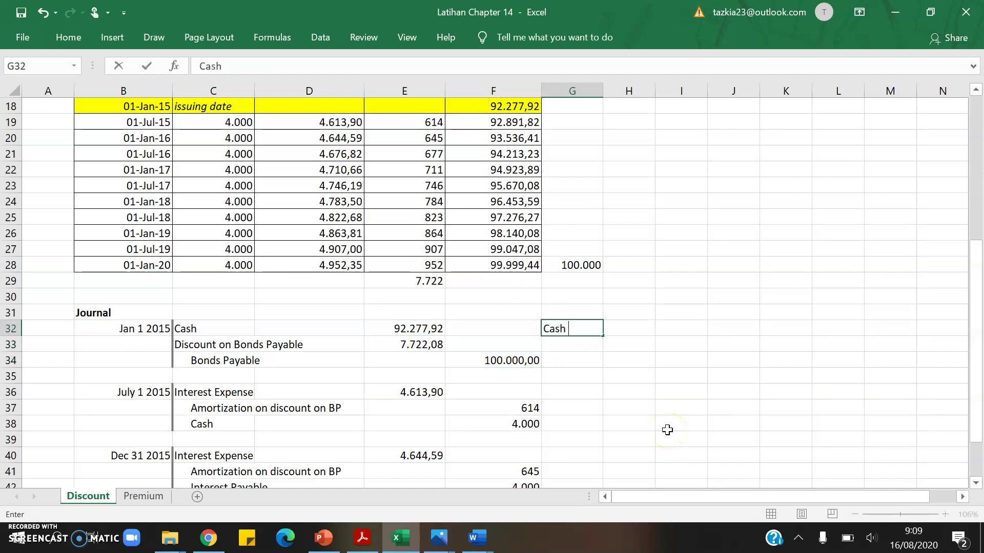
key(Down)
text(Bon)
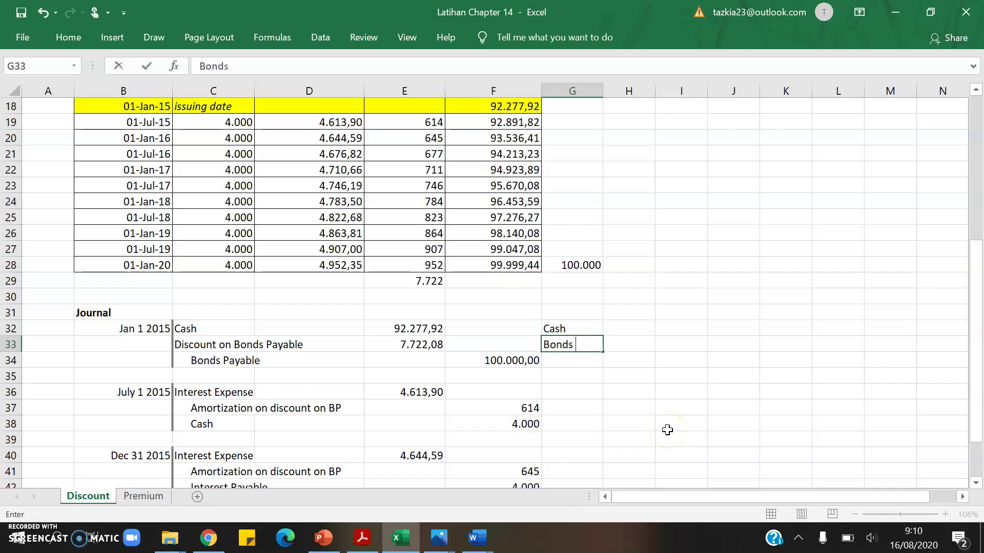
text(ds Payable)
key(Return)
key(Up)
key(ctrl+F1)
key(6)
key(alt+h)
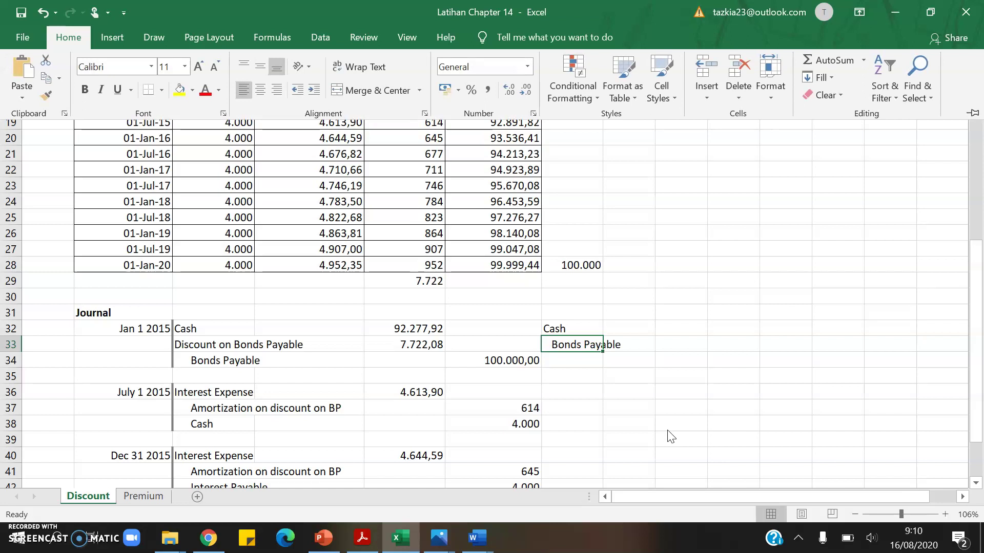
key(6)
Link the alternative entry's Cash debit in I32 to E32 and its Bonds Payable credit in J33 to I32
key(Right)
key(Up)
key(Right)
text(=)
key(Left)
key(Left)
key(Left)
key(Left)
key(Return)
key(Right)
text(=)
key(Left)
key(Up)
key(Return)
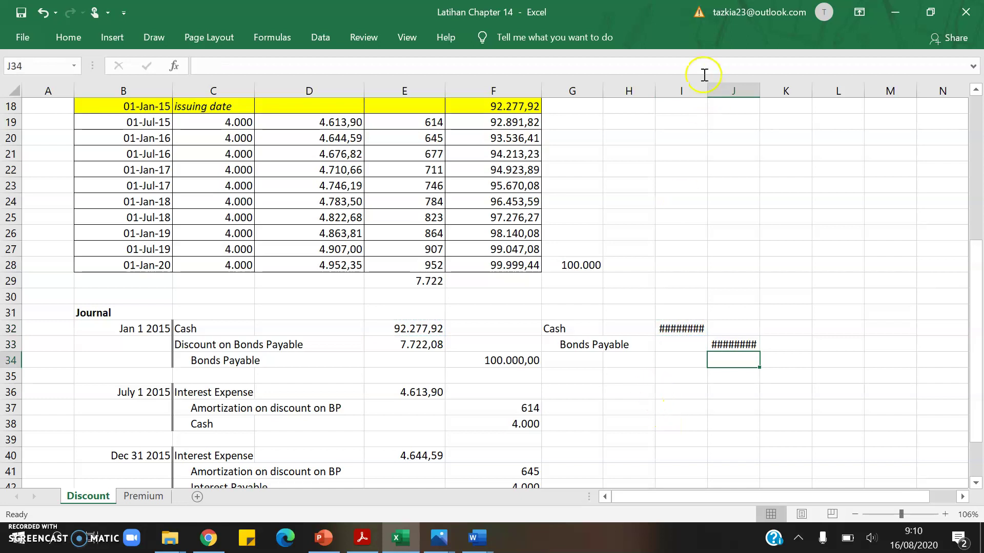
Auto-fit the widths of columns I and J so the alternative entry's amounts display in full
drag(677, 90, 719, 81)
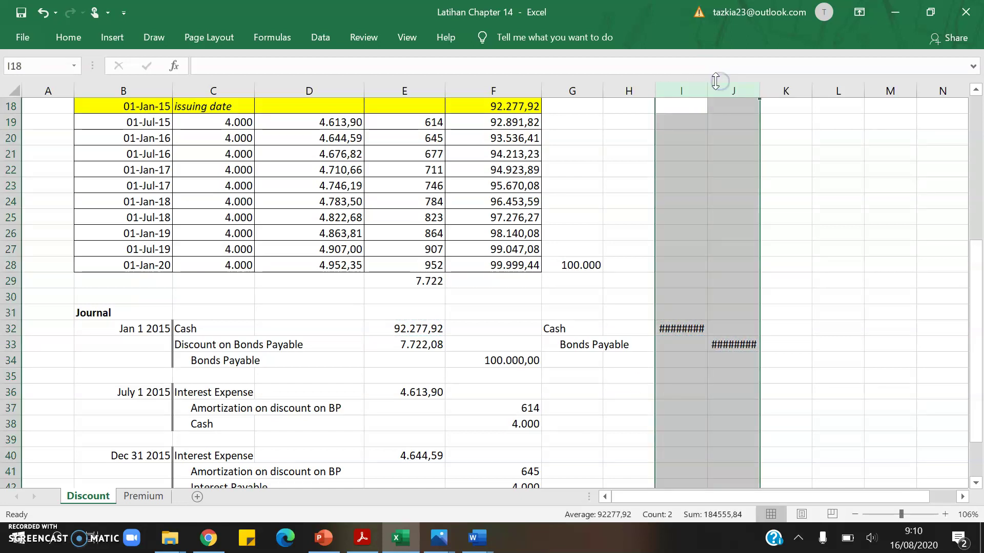
double_click(716, 81)
click(776, 298)
click(737, 349)
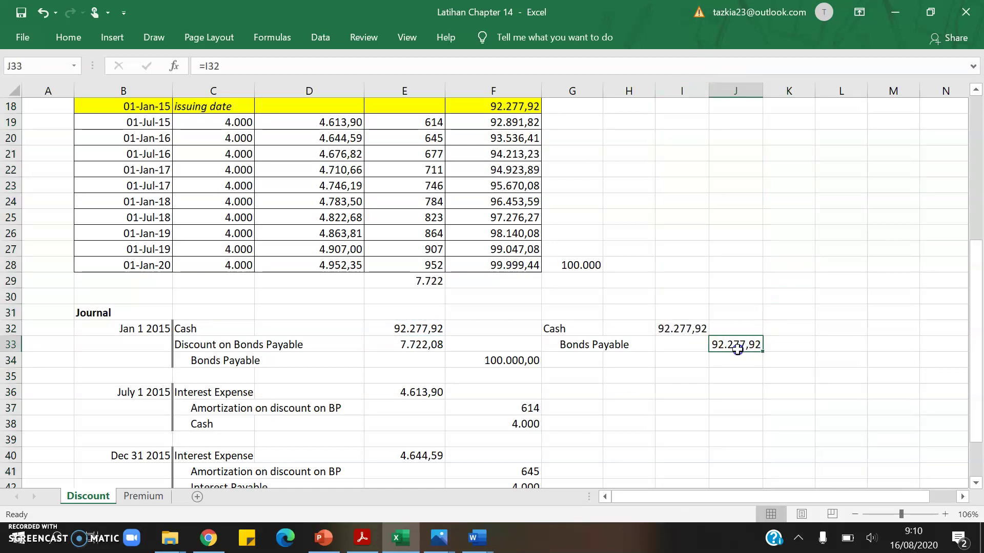
Compare the alternative entry's Bonds Payable credit in J33 with the original entry's Bonds Payable credit in F34 and discount in E33
click(236, 360)
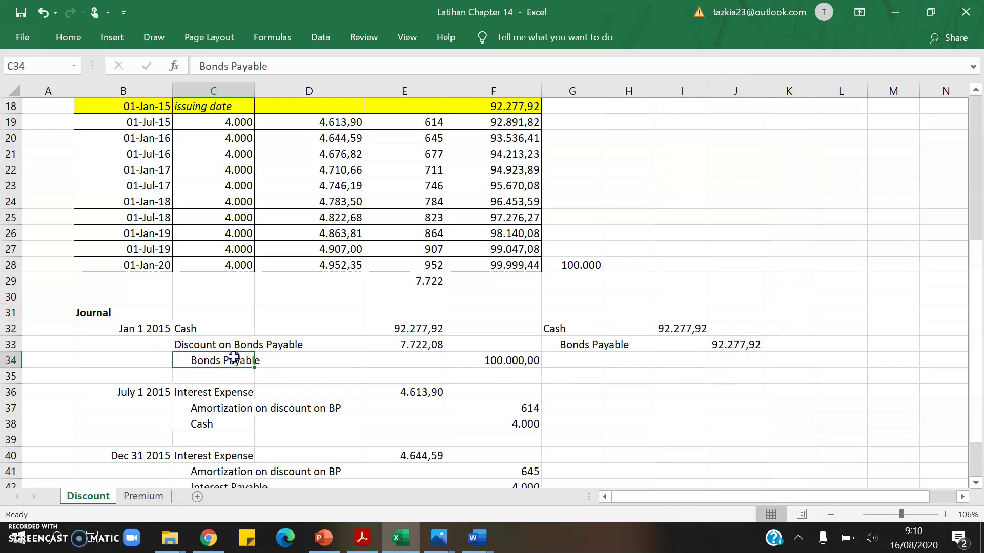
click(474, 365)
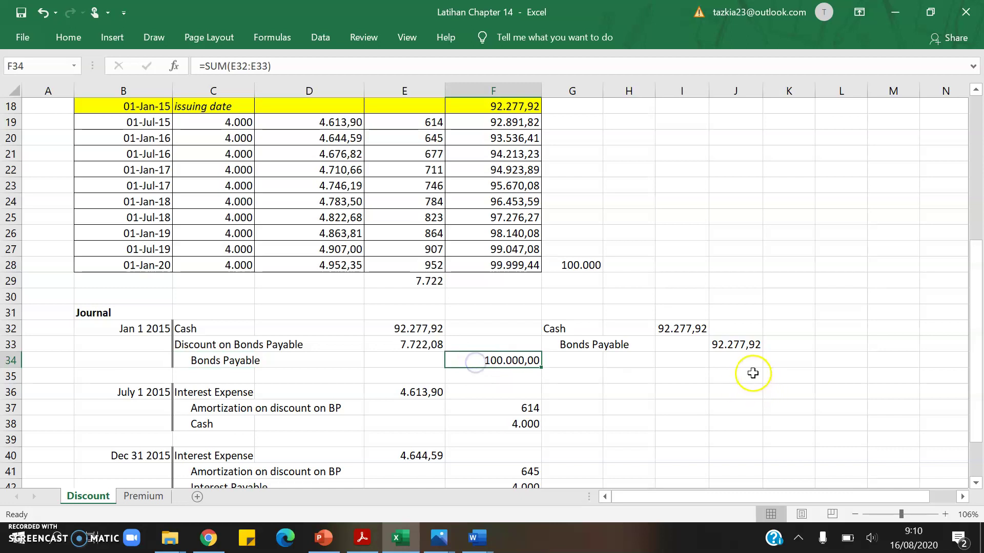
click(737, 340)
click(507, 361)
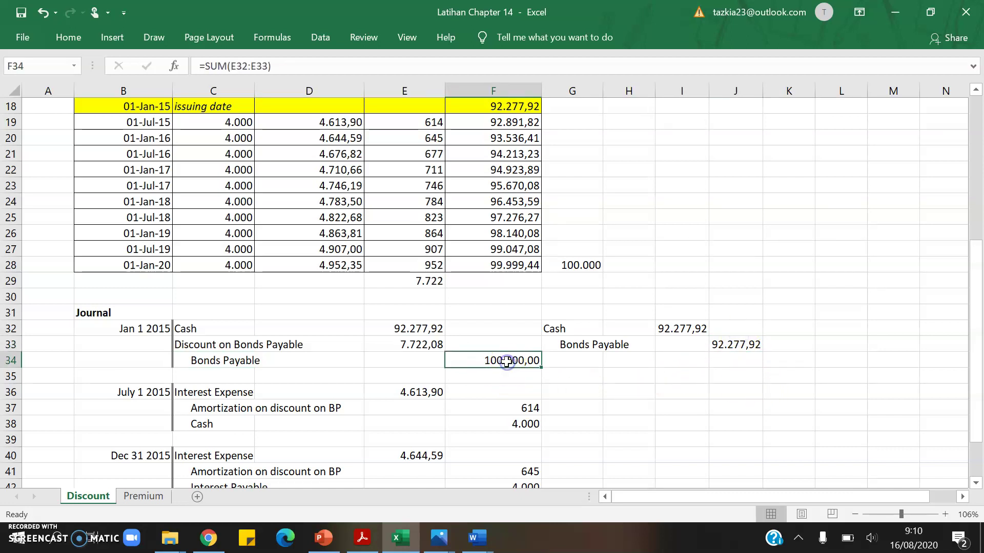
click(413, 344)
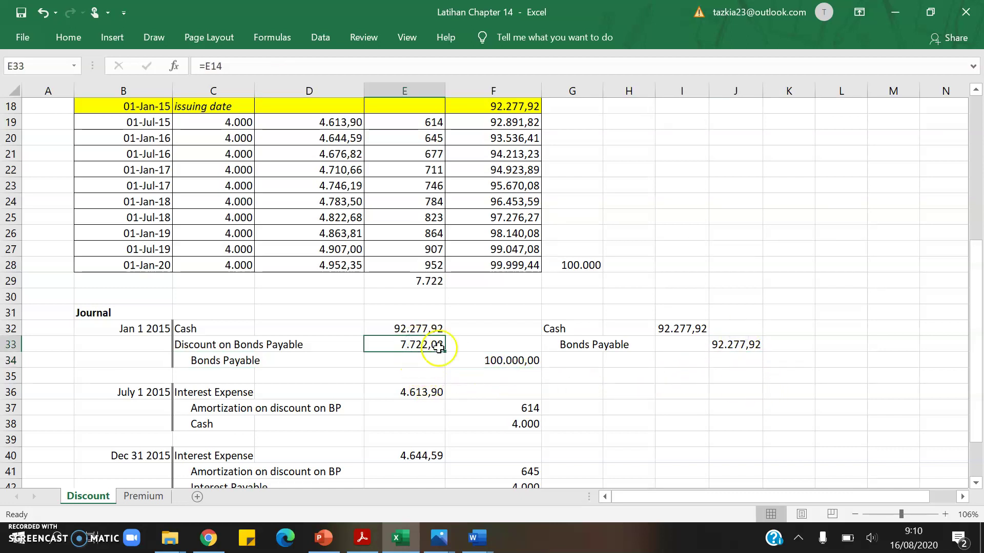
click(641, 381)
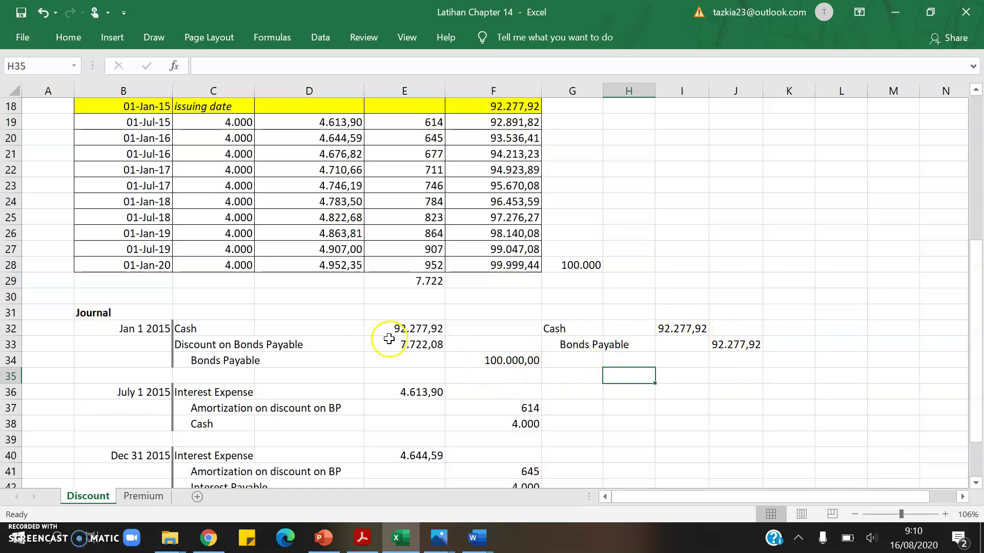
click(229, 345)
click(723, 345)
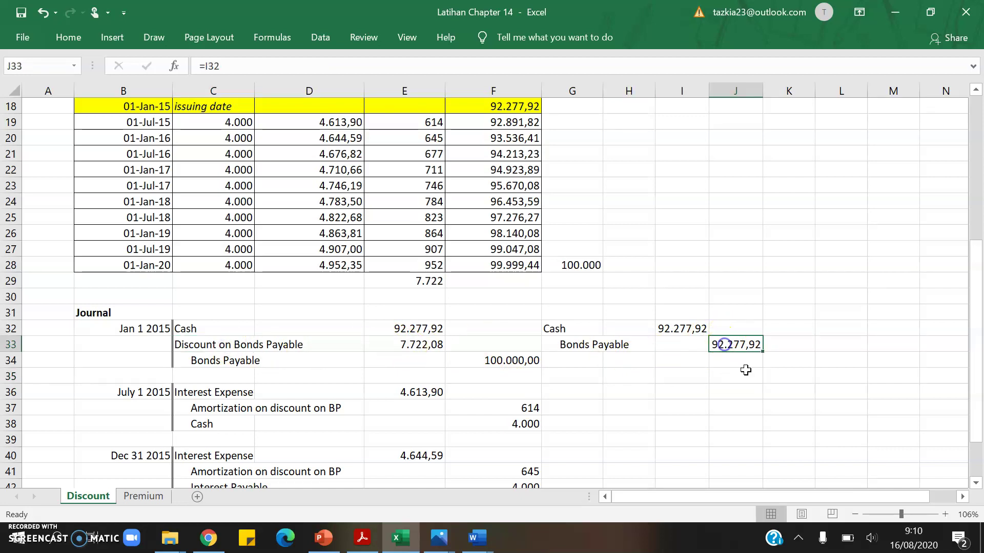
click(598, 399)
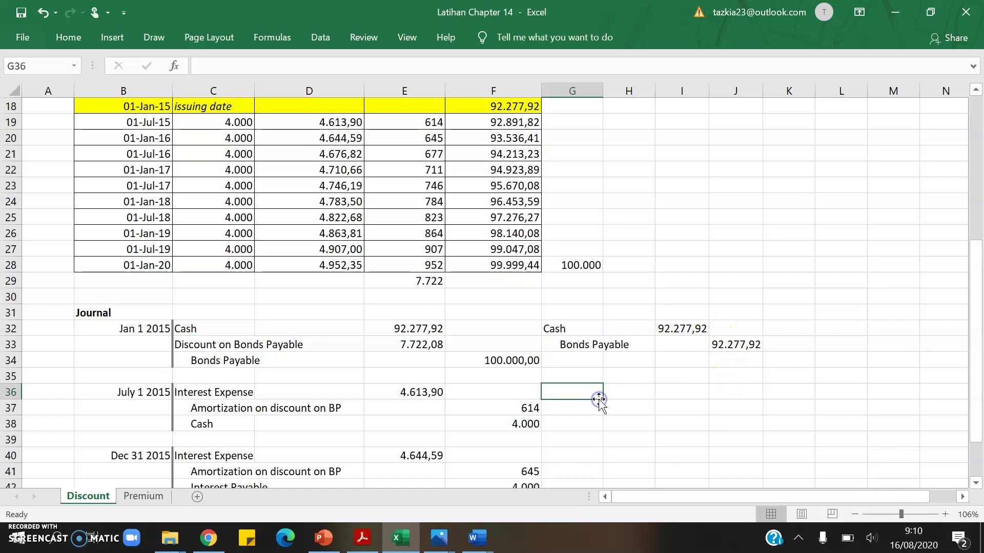
Follow the carrying amount of the bonds from the issuing date in F18 down to the final period in F28
scroll(581, 420, up, 1)
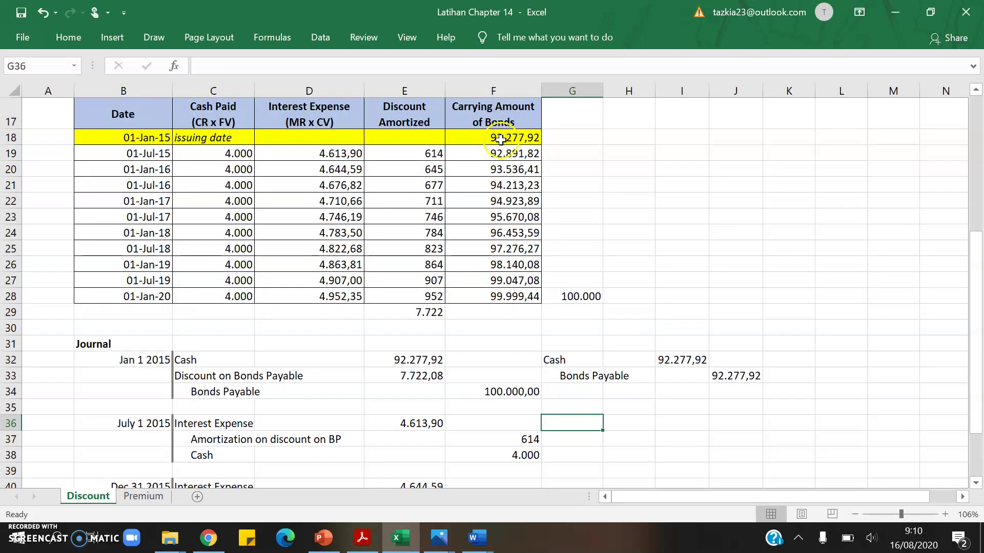
click(501, 139)
click(495, 152)
click(512, 173)
click(512, 201)
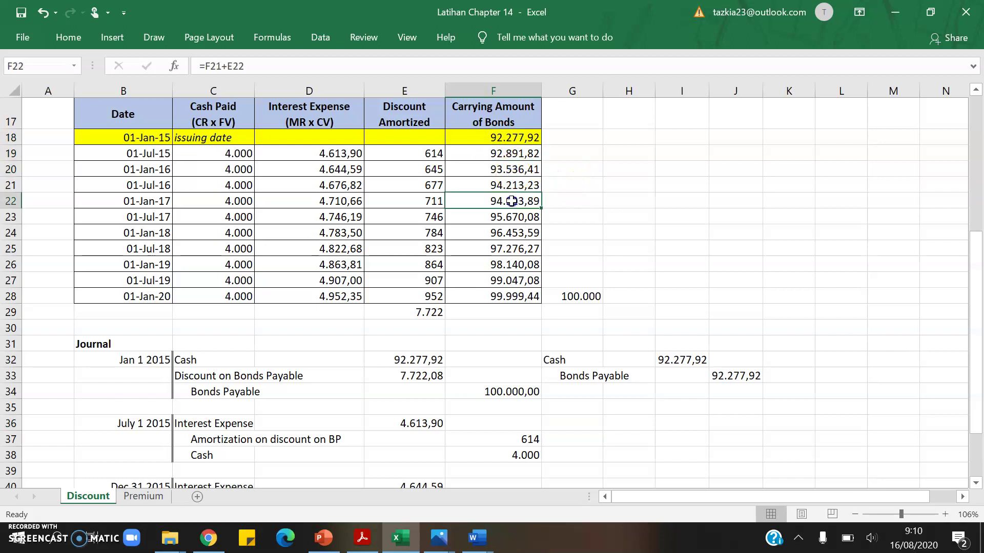
click(508, 302)
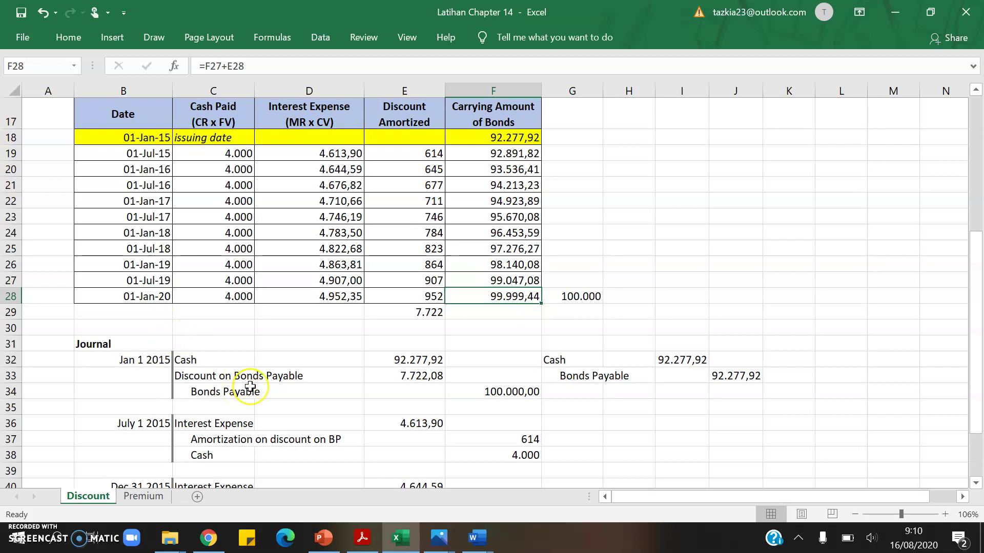
Match the 01-Jul-15 amortization row B19:F19 with the Interest Expense and Cash accounts of the July 1 2015 entry
click(115, 149)
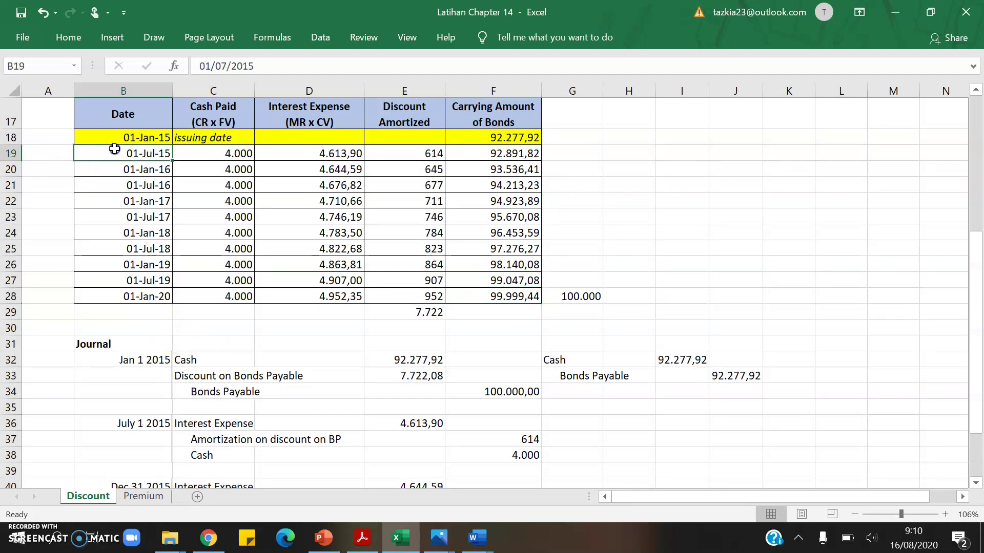
drag(115, 149, 492, 153)
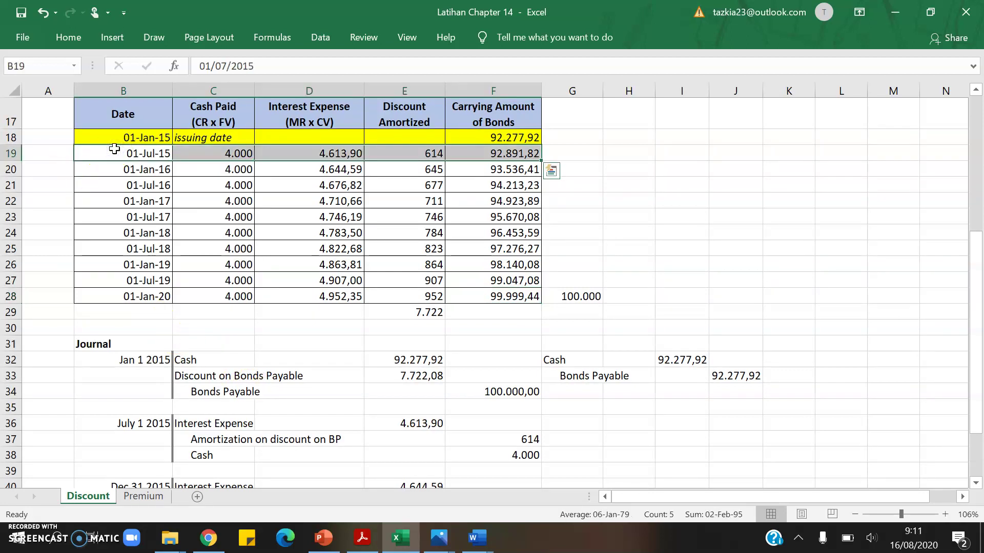
click(240, 423)
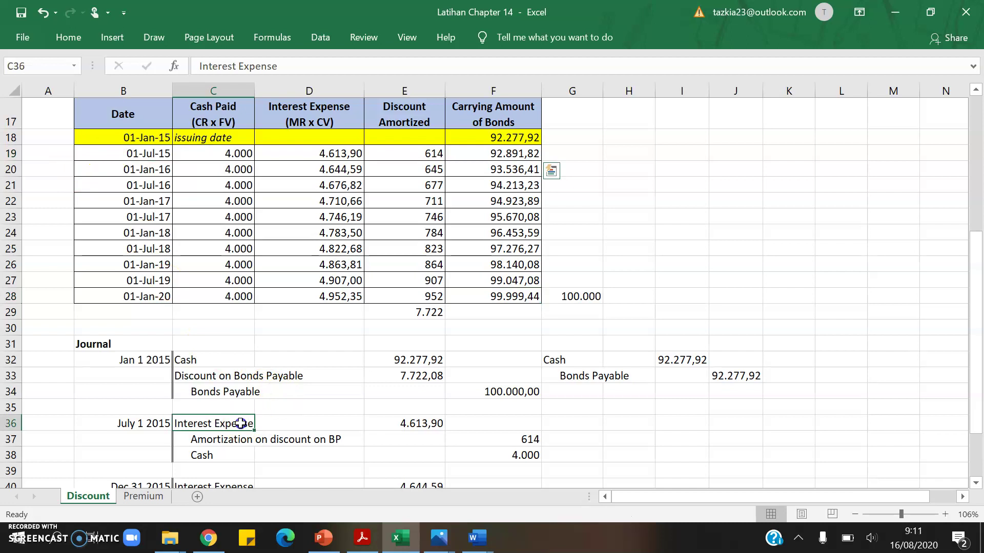
click(220, 455)
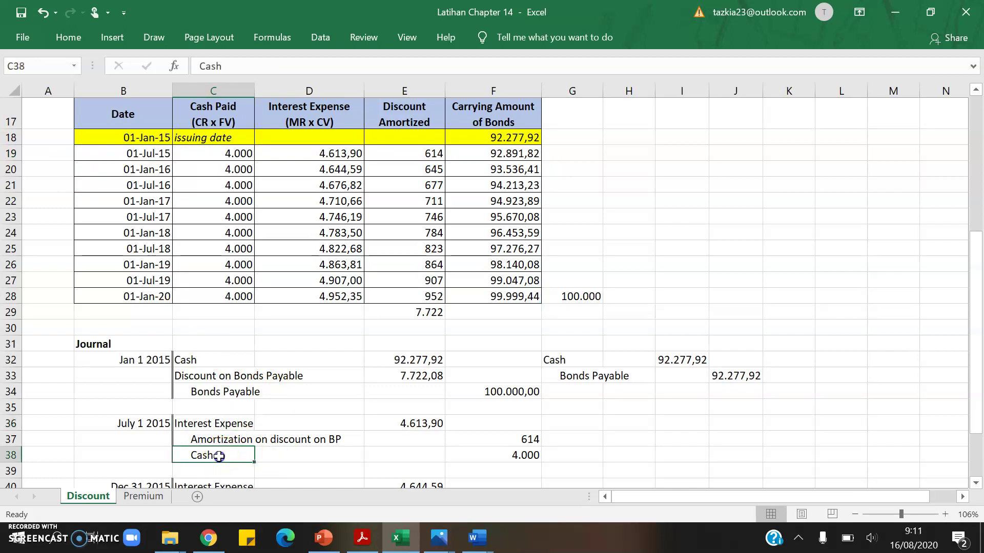
click(232, 421)
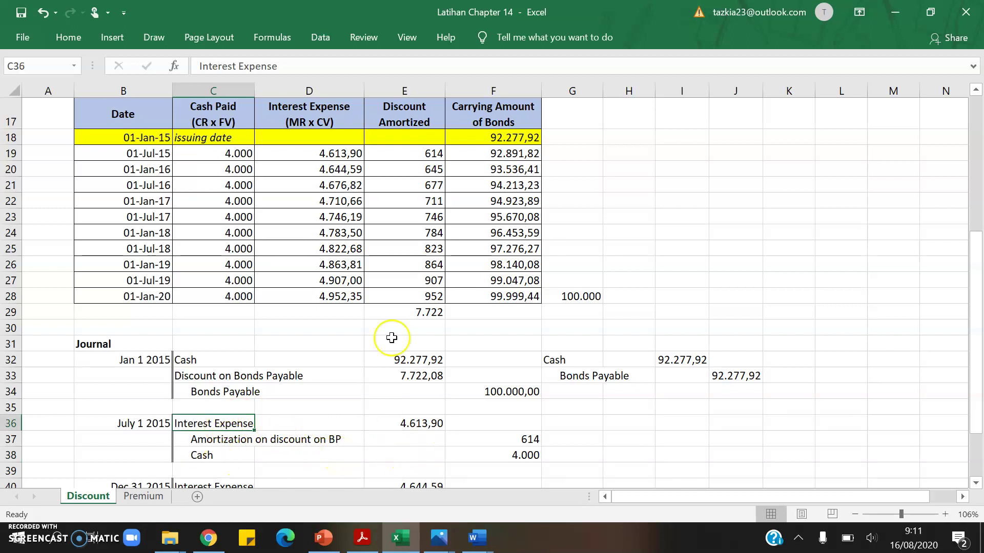
Examine the formulas in D19, C19 and E19 behind the July 1 2015 discount amortization account in C37
click(288, 157)
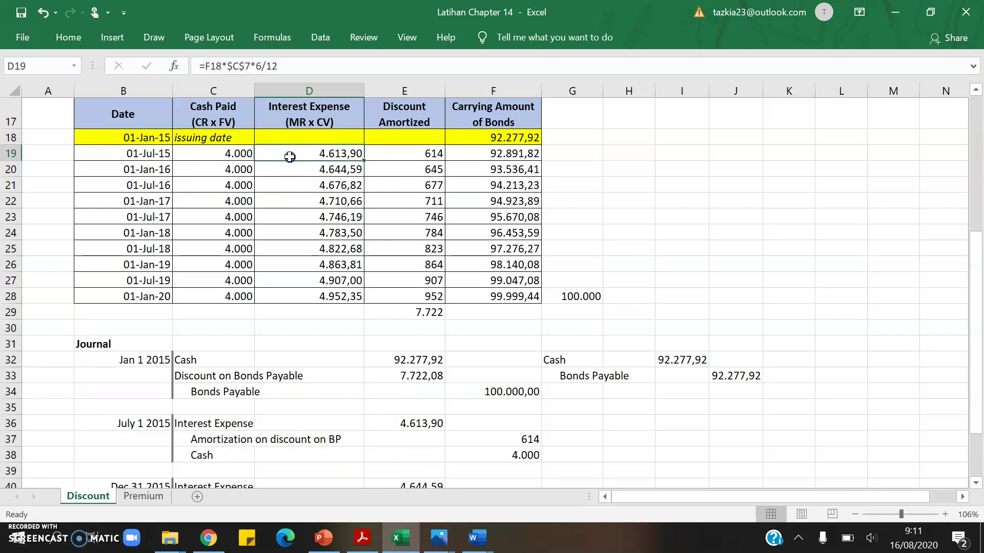
click(237, 158)
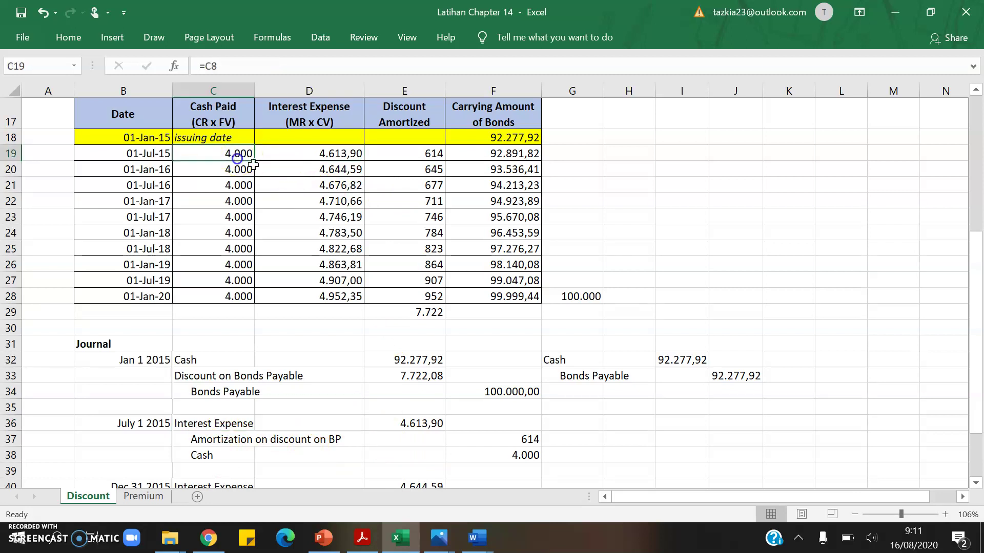
click(436, 157)
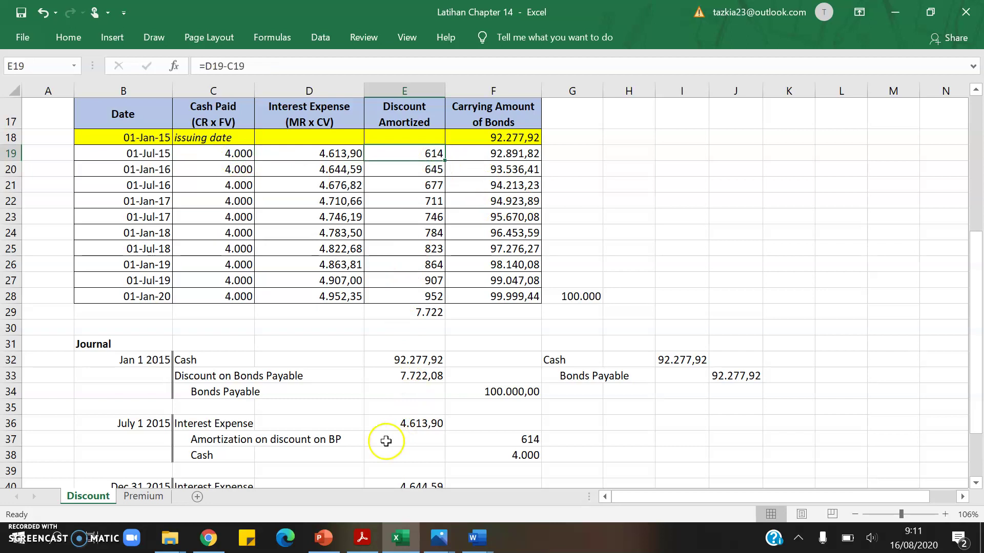
click(221, 439)
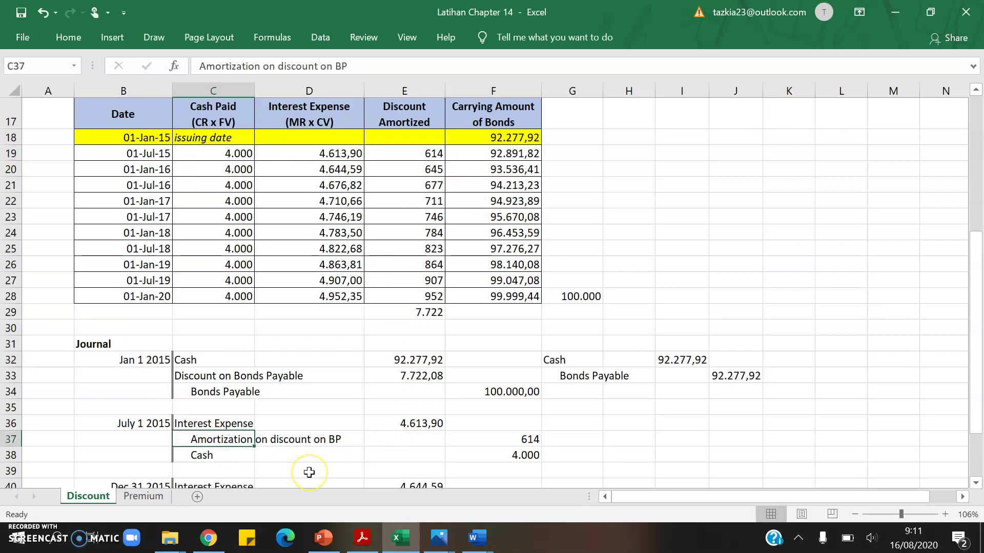
Trace the July 1 2015 entry's amounts in E36, F37 and F38 to their source cells in the amortization table
key(Up)
key(Right)
key(Right)
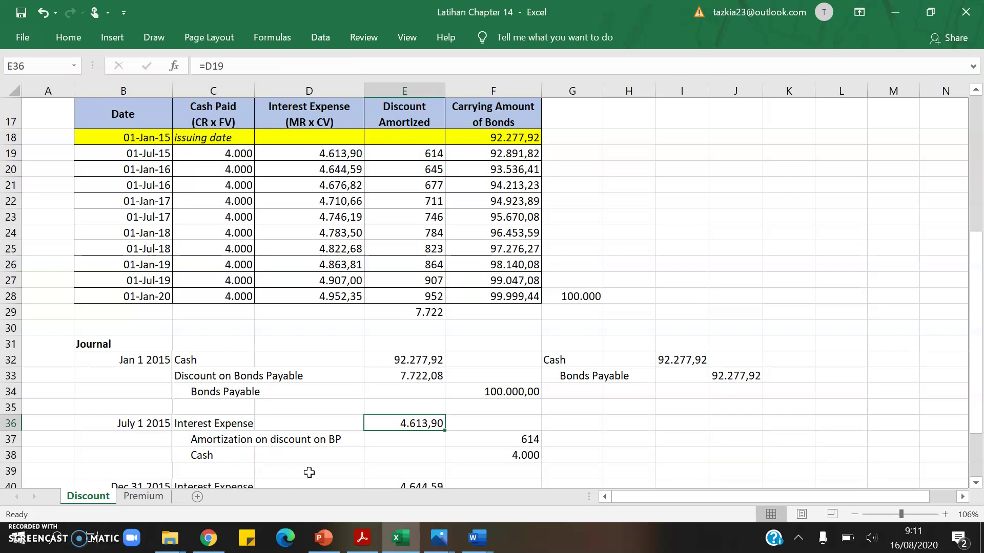
key(ctrl+bracketleft)
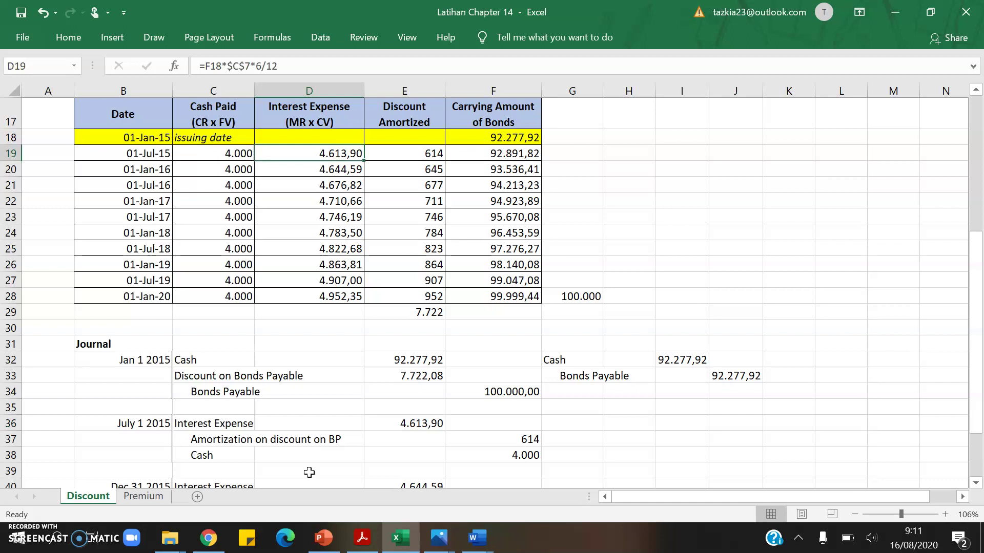
click(426, 425)
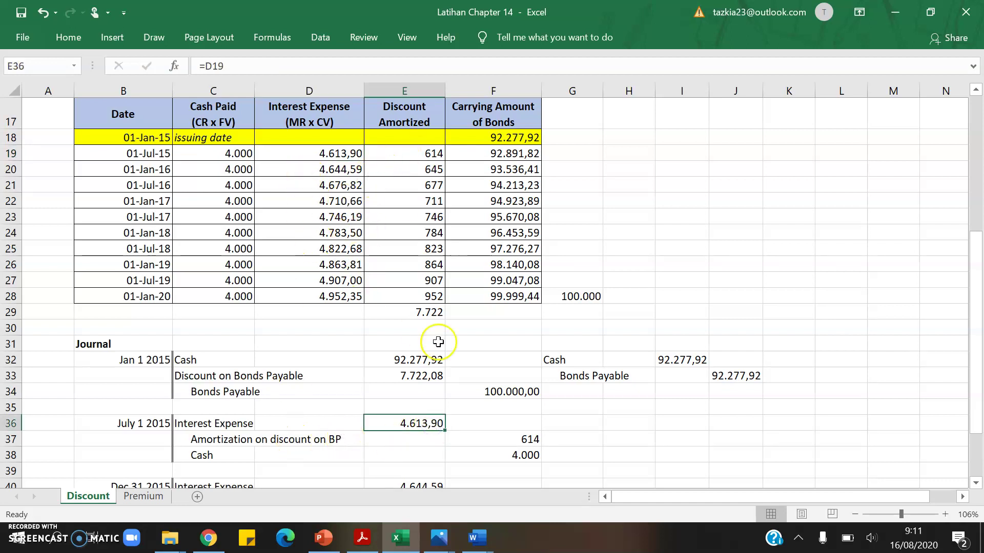
double_click(418, 421)
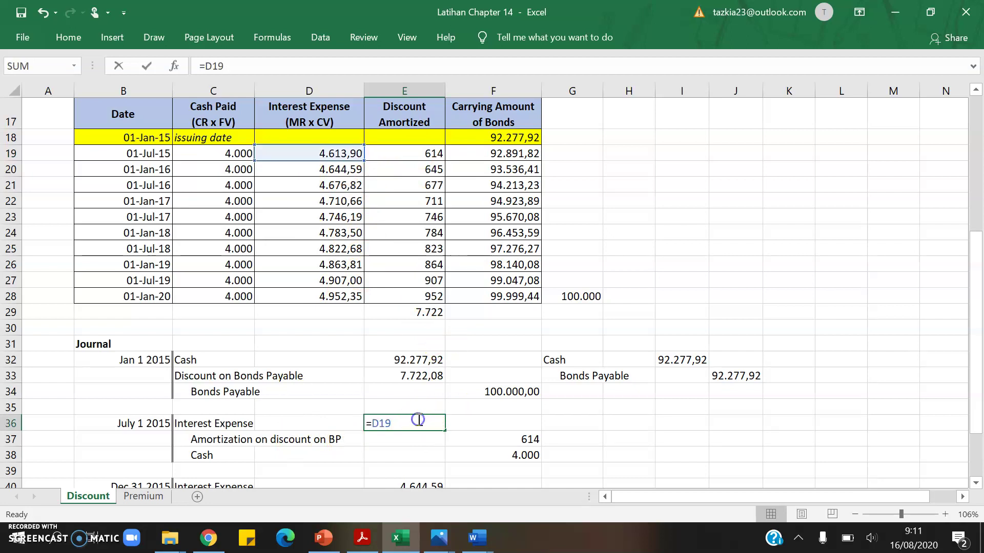
key(Escape)
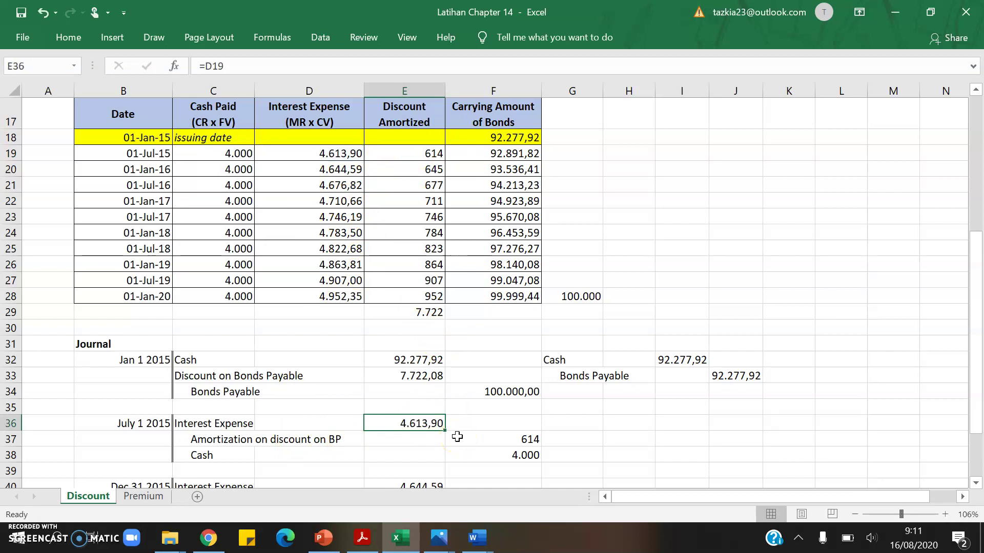
double_click(490, 440)
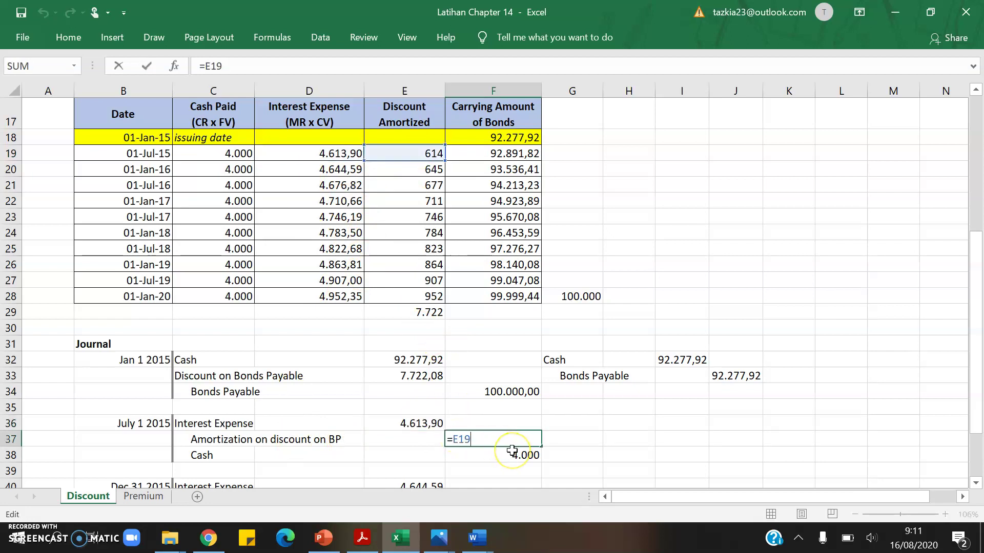
key(Escape)
double_click(509, 454)
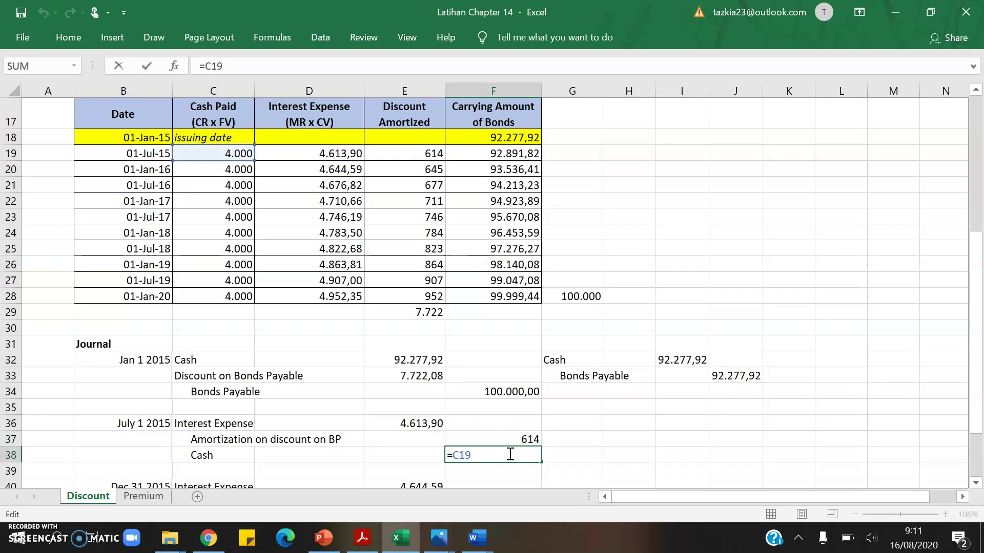
key(Escape)
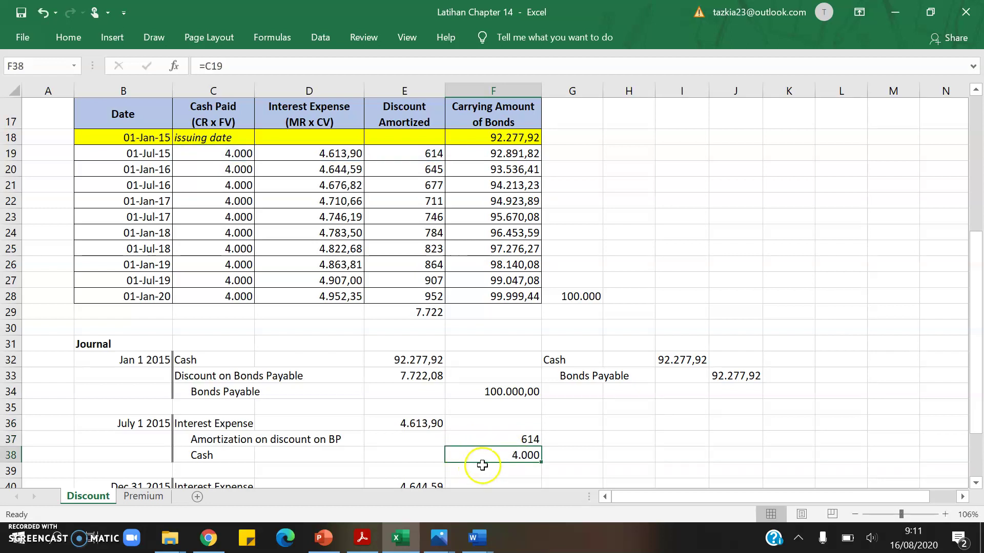
Compare the July 1 2015 interest expense debit in E36 with the credits in F38 and F37
click(383, 423)
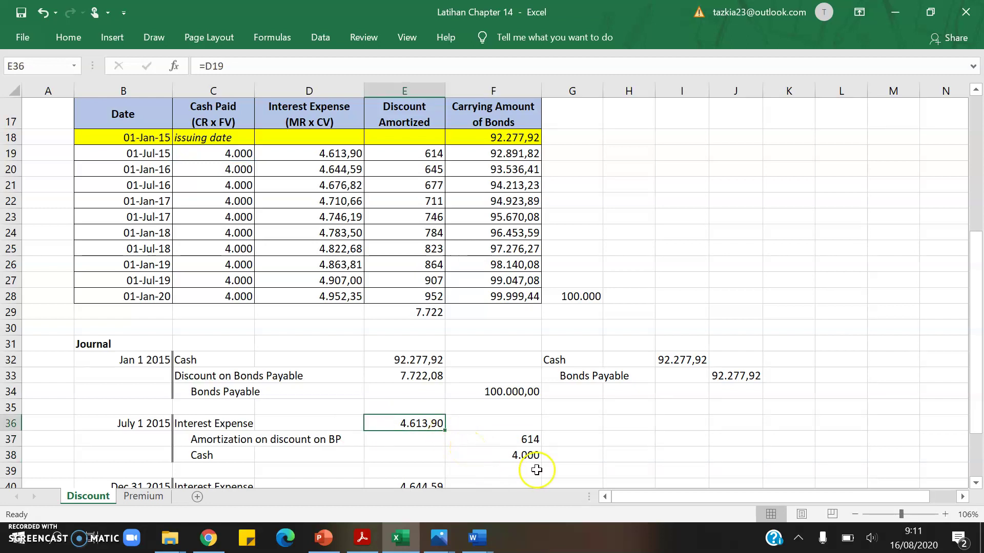
click(514, 458)
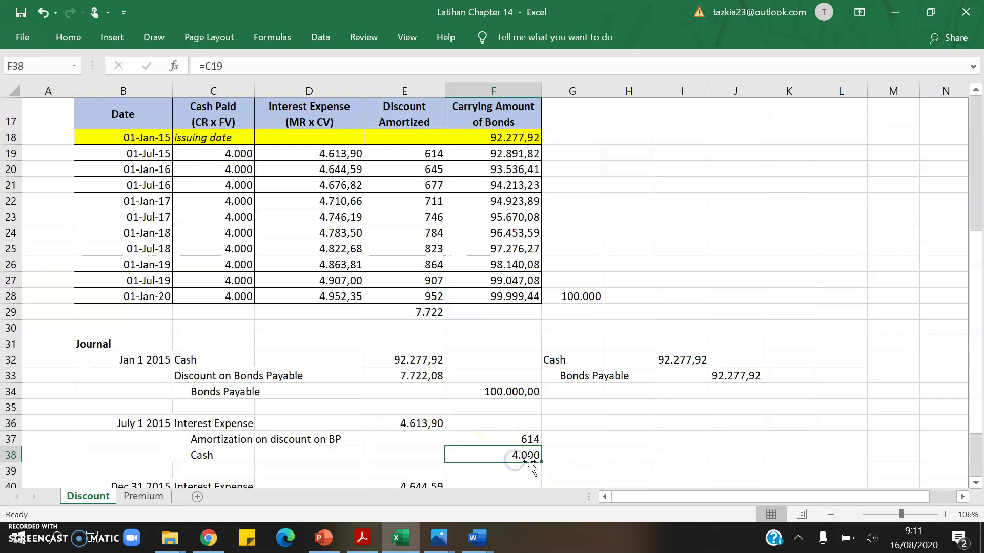
click(494, 440)
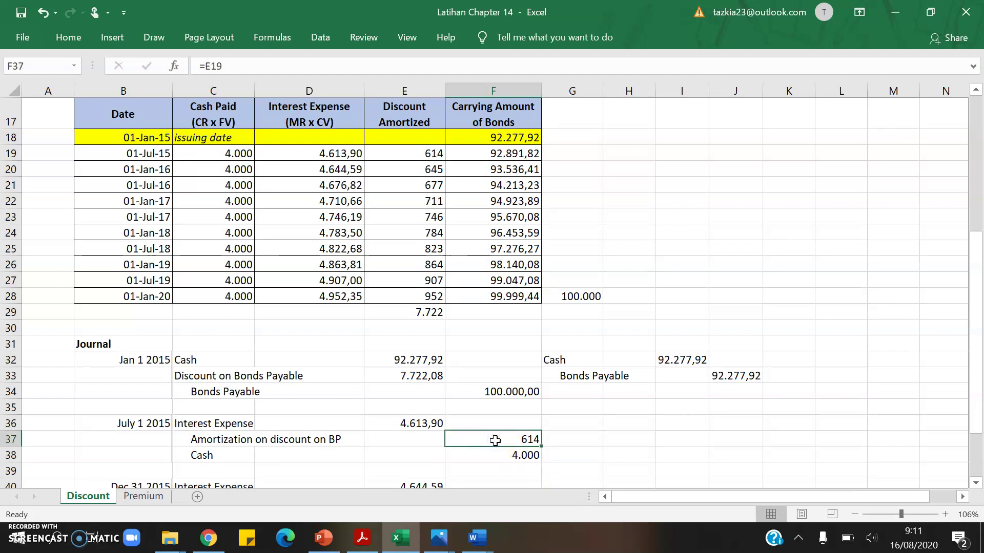
Compare the bond discount debit in E33 with the July 1 2015 amortization credit, checking F37's formula and the Bonds Payable and Cash lines
click(367, 373)
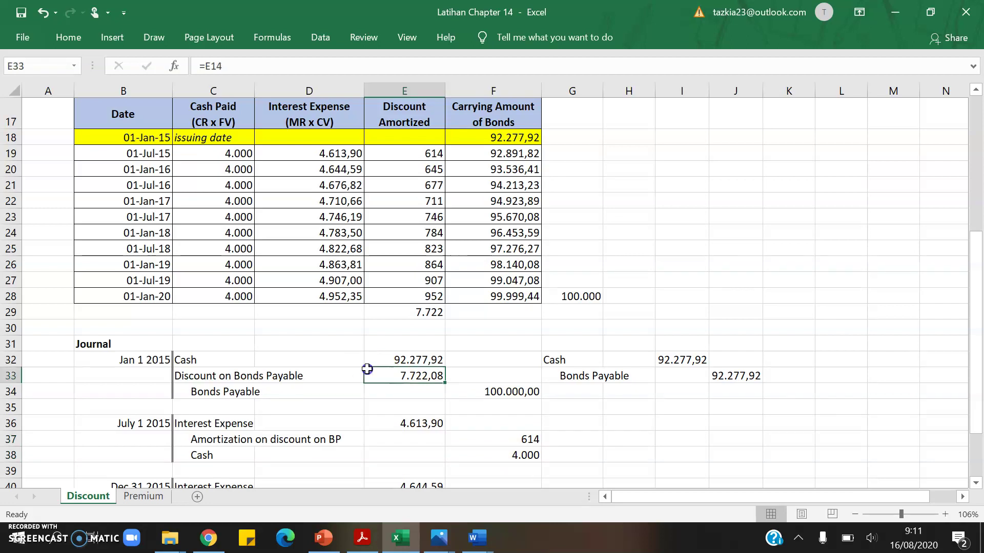
click(512, 439)
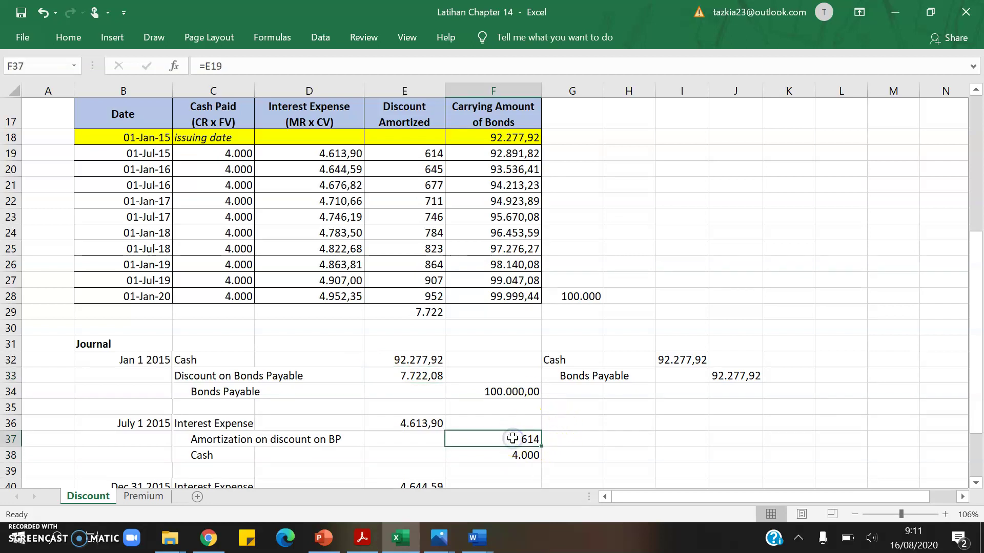
click(417, 376)
click(499, 440)
double_click(500, 441)
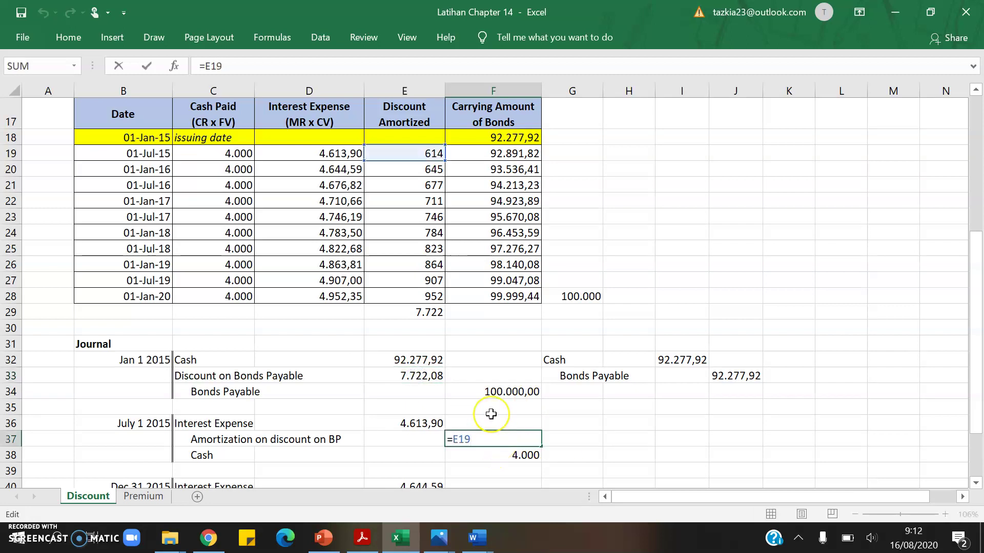
key(Escape)
double_click(469, 439)
key(Escape)
click(236, 441)
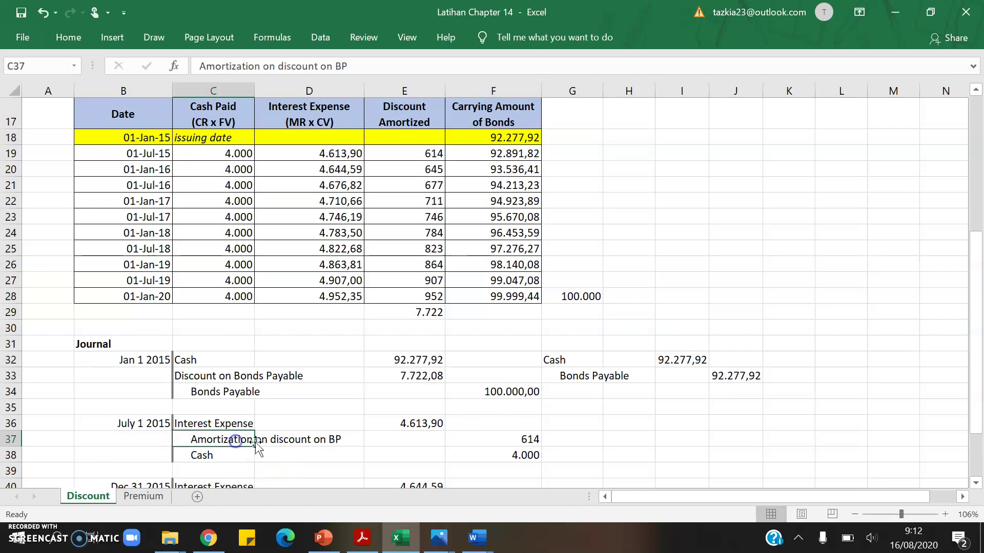
click(220, 394)
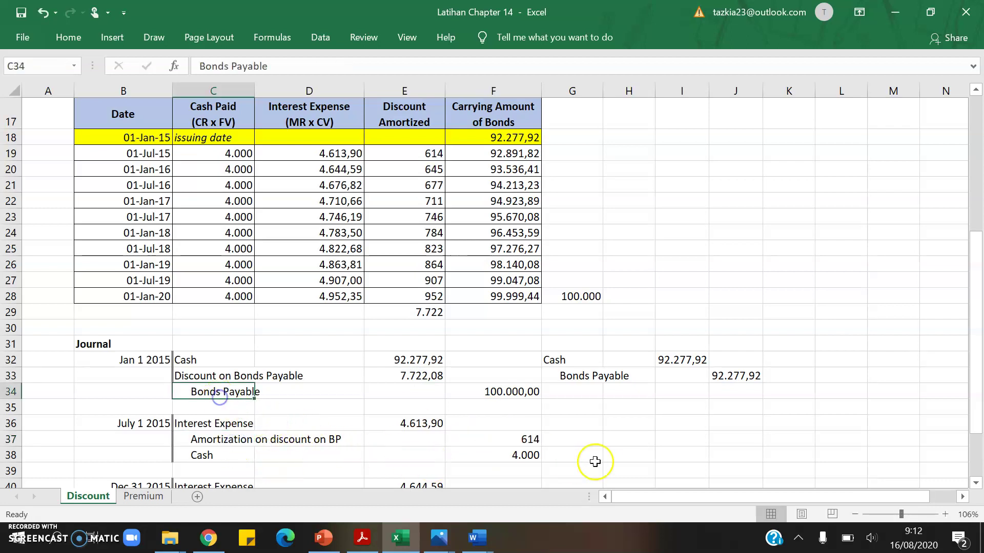
click(528, 455)
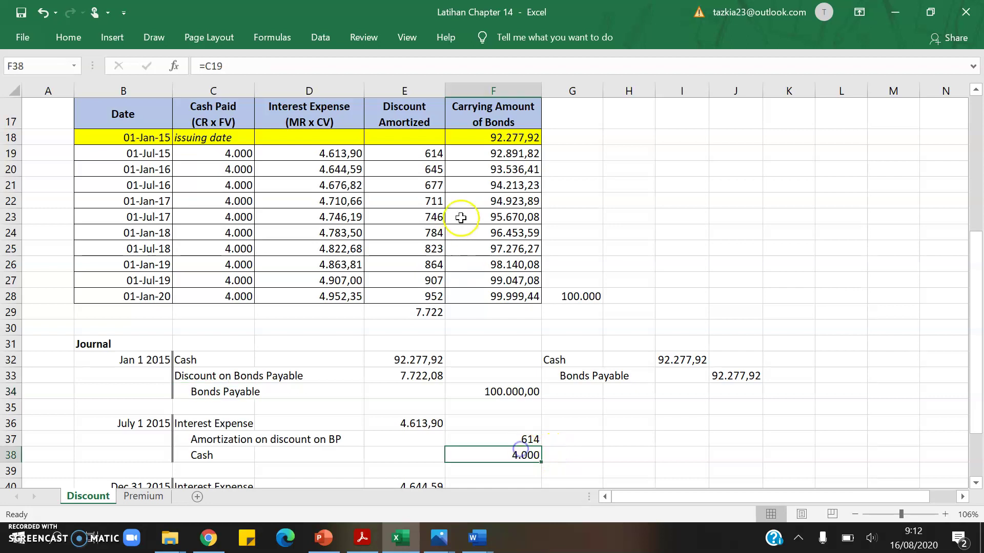
Examine the carrying amount formula in F19 and the cells it references for the 01-Jul-15 row
click(476, 147)
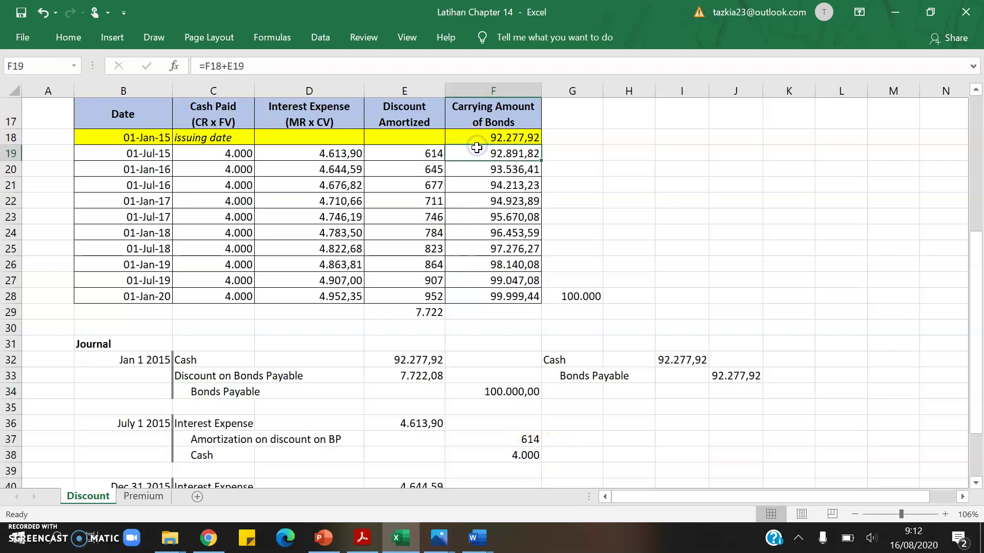
double_click(476, 152)
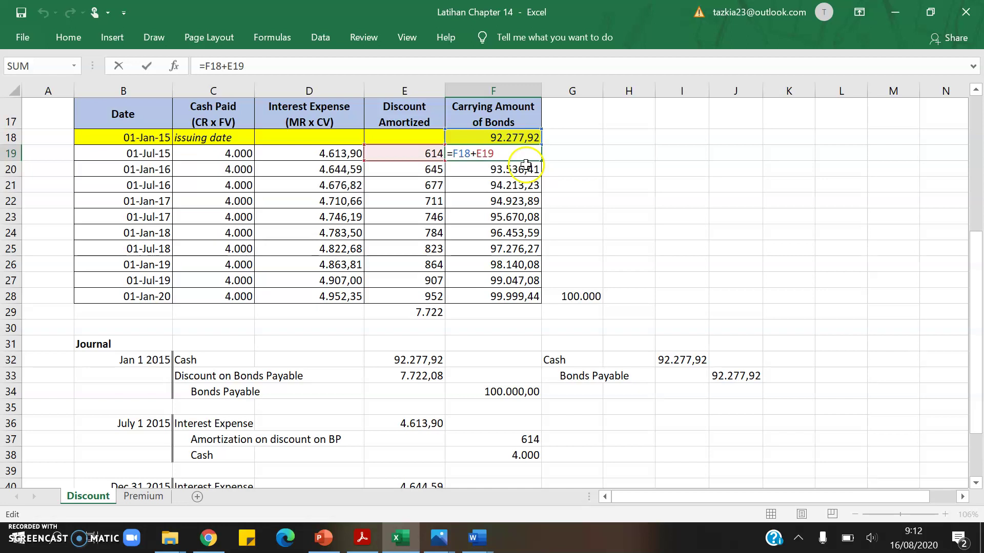
key(Escape)
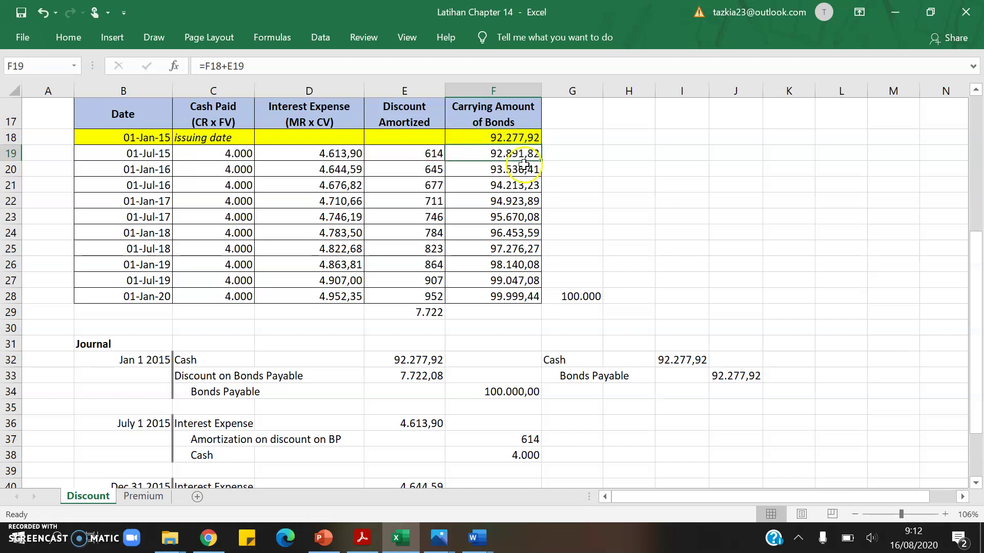
double_click(492, 153)
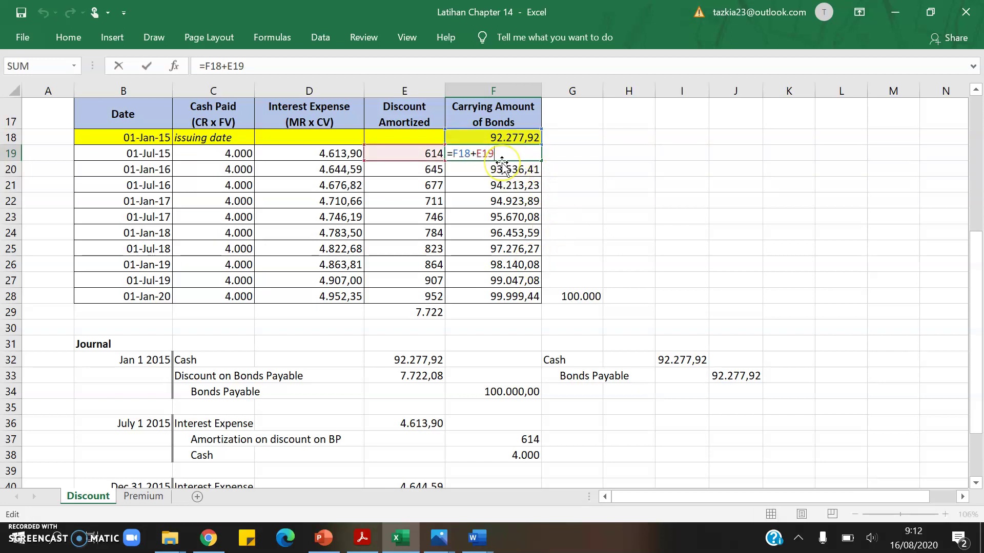
key(Escape)
Insert a table column at F17:F28, shifting the Carrying Amount of Bonds cells right, and head it "Unamortized Discount"
drag(500, 116, 508, 297)
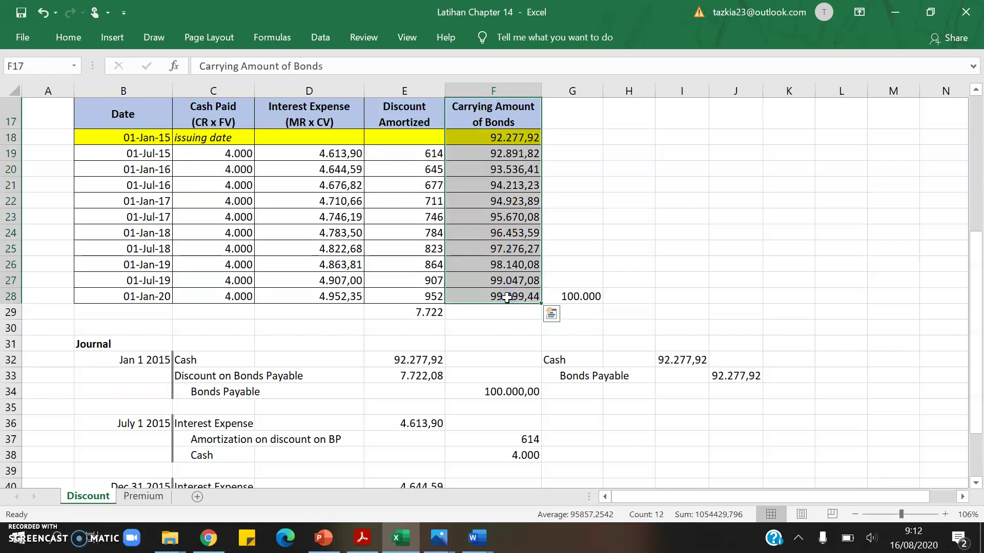
scroll(506, 297, up, 1)
key(ctrl+plus)
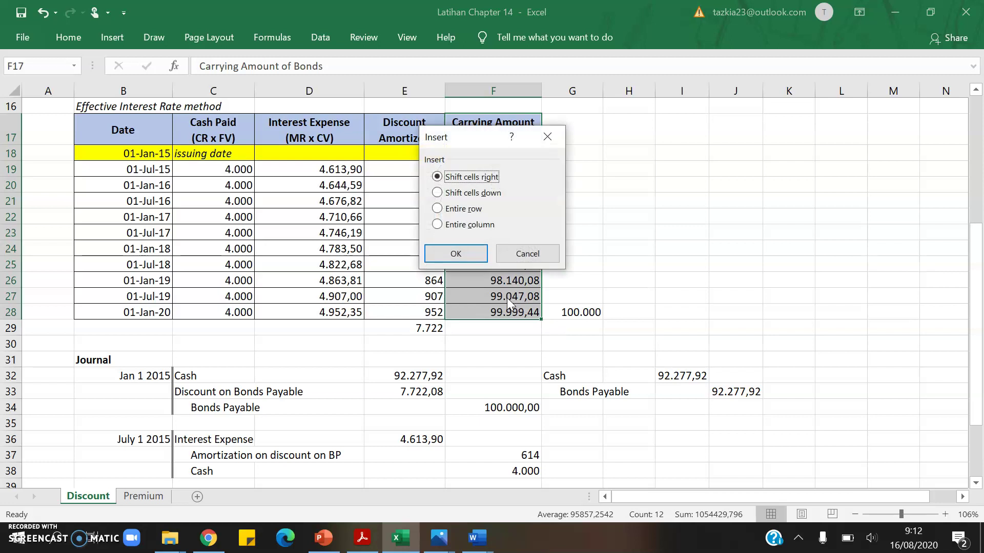
key(Return)
text(U)
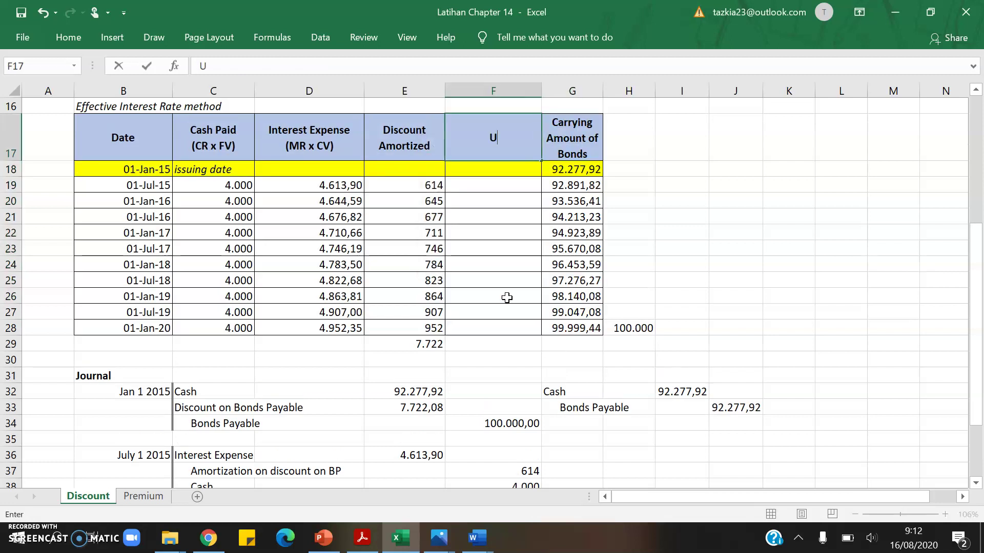
text(namortized Discoun)
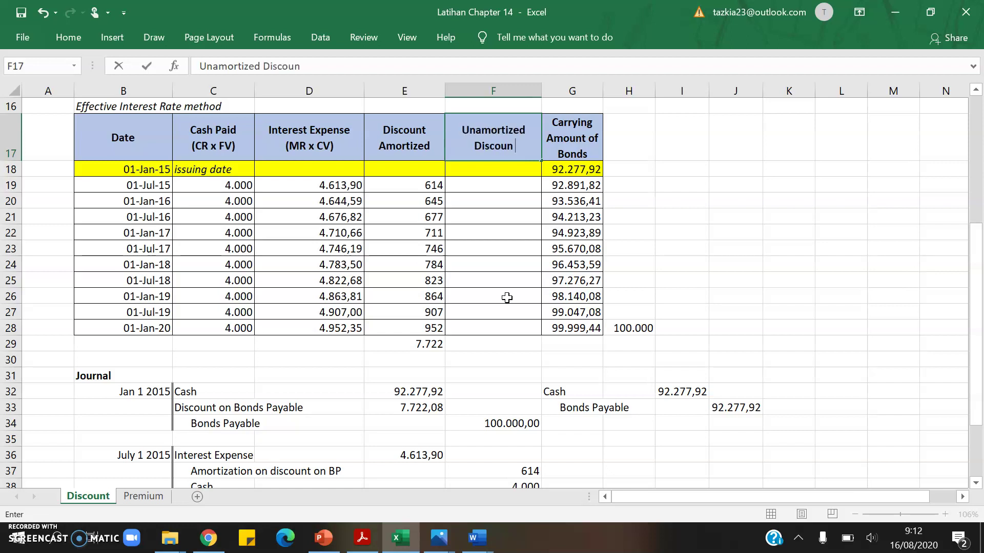
text(t)
key(Return)
Link the issuing-date unamortized discount in F18 to the Discount on Bonds Payable amount in E14
text(=)
scroll(452, 263, up, 2)
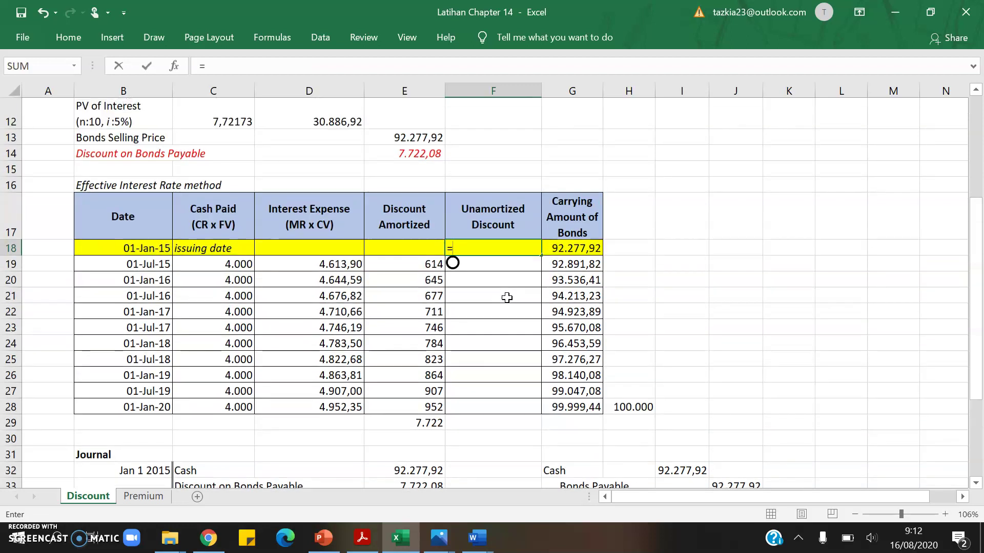
click(402, 156)
key(Return)
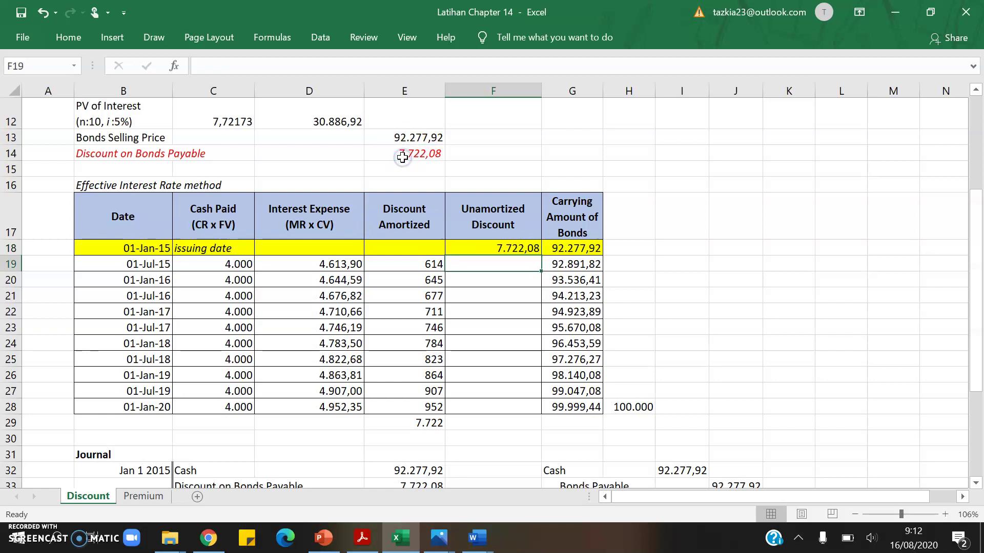
Calculate the 01-Jul-15 unamortized discount in F19 with the formula =F18-E19
text(=)
key(Up)
text(-)
key(Left)
key(shift+Return)
Fill the unamortized discount formula from F19 down through F26 for the 01-Jan-16 to 01-Jan-19 rows
key(Down)
key(Down)
key(ctrl+d)
key(Down)
key(ctrl+d)
key(Down)
key(ctrl+d)
key(Down)
key(ctrl+d)
key(Down)
key(ctrl+d)
key(Down)
key(ctrl+d)
key(Down)
key(ctrl+d)
key(ctrl+Down)
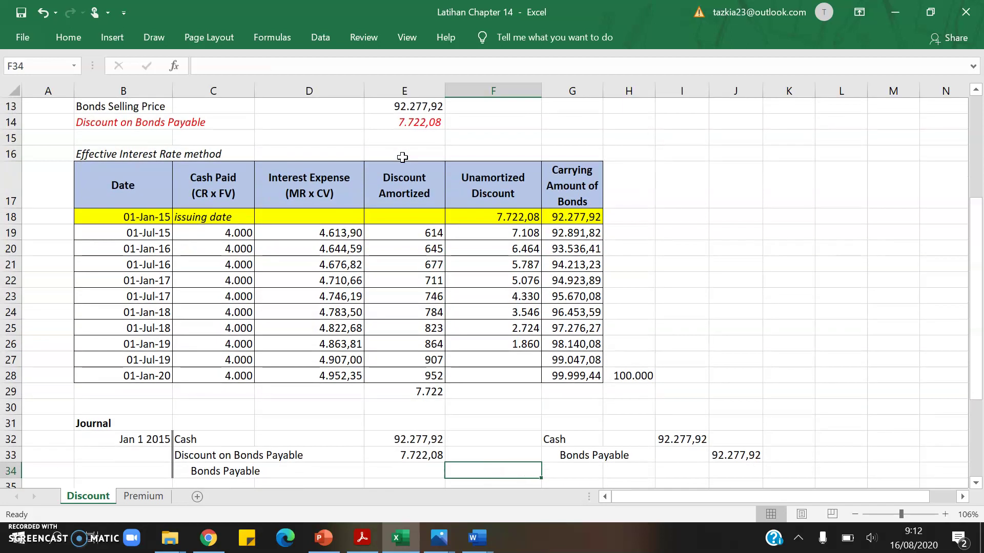
key(Down)
key(ctrl+z)
Extend the unamortized discount formula to F27 and F28 for the 01-Jul-19 and 01-Jan-20 rows
key(Up)
key(Up)
key(Up)
key(Up)
key(Up)
key(Up)
key(Up)
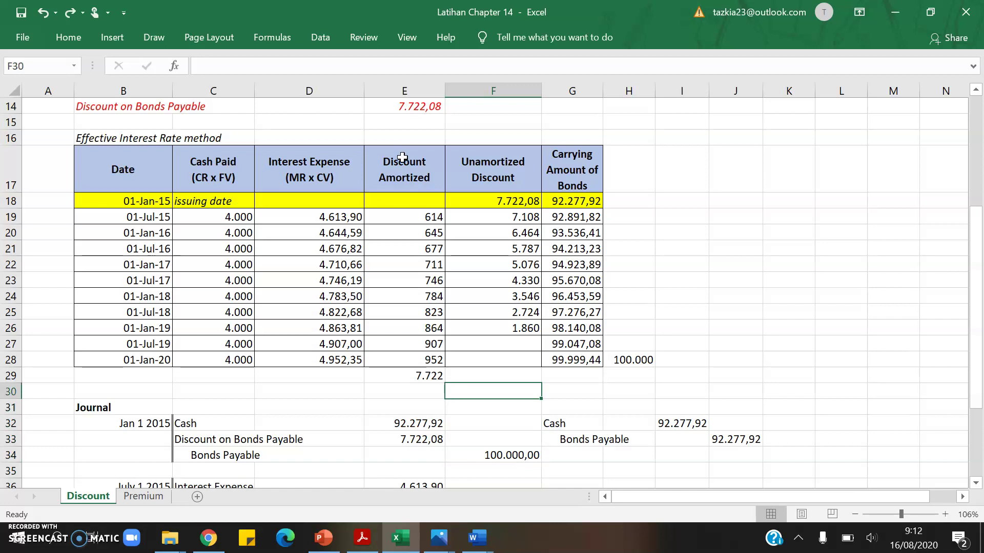
key(ctrl+d)
key(Down)
key(ctrl+d)
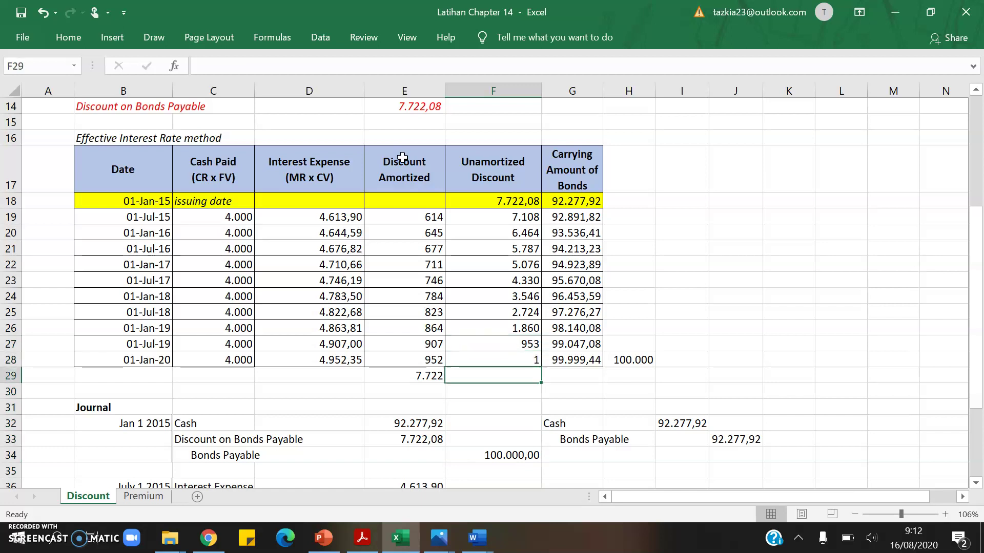